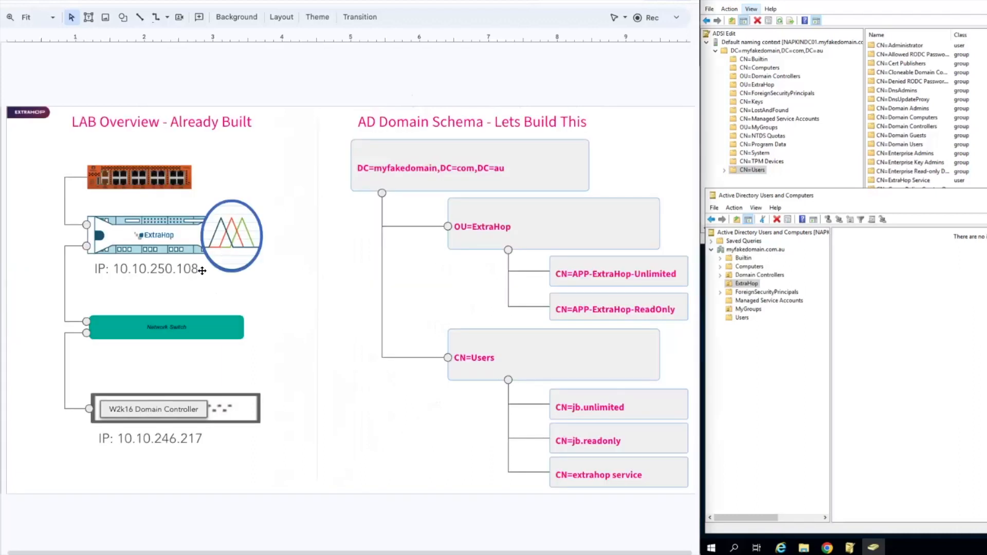
- Examine the lab overview and the myfakedomain root in the slide, and expand the matching default naming context in ADSI Edit
{"action": "left_click", "coordinate": [184, 236]}
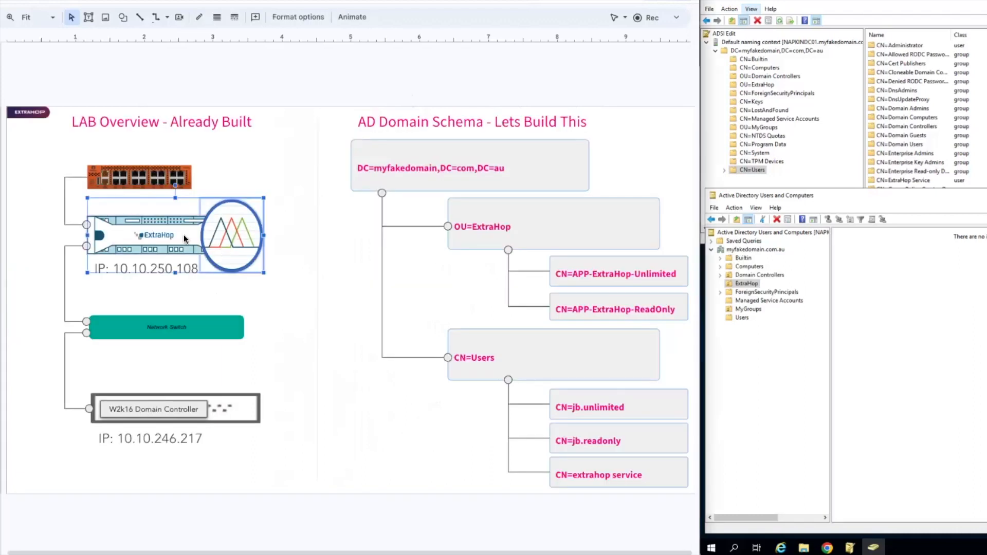
{"action": "left_click", "coordinate": [296, 267]}
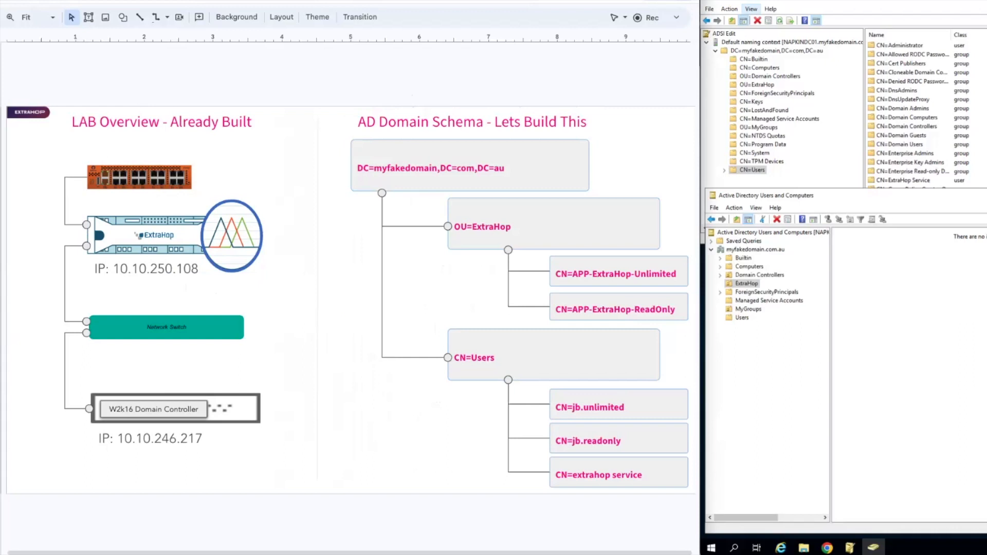
{"action": "left_click", "coordinate": [527, 178]}
{"action": "double_click", "coordinate": [423, 168]}
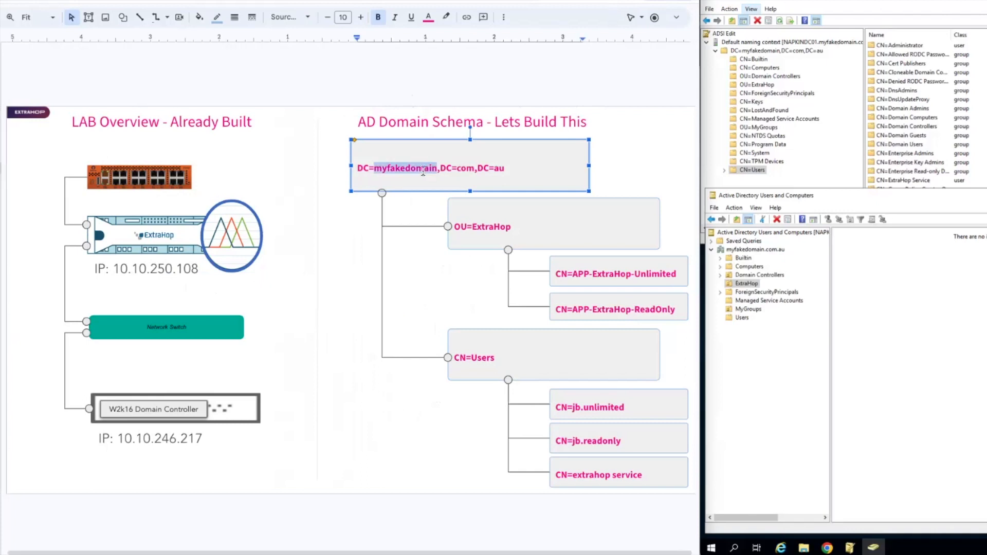
{"action": "left_click", "coordinate": [780, 42]}
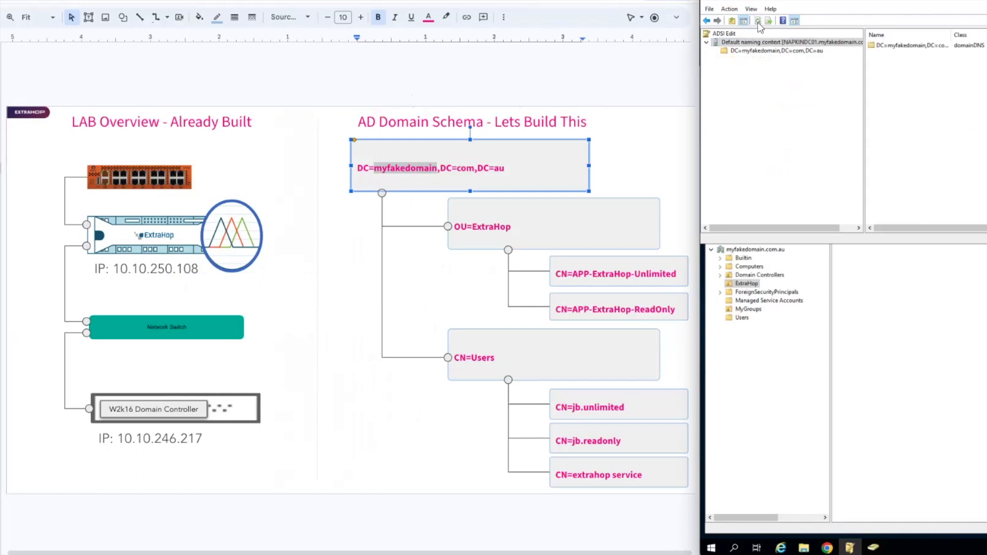
{"action": "left_click", "coordinate": [757, 51]}
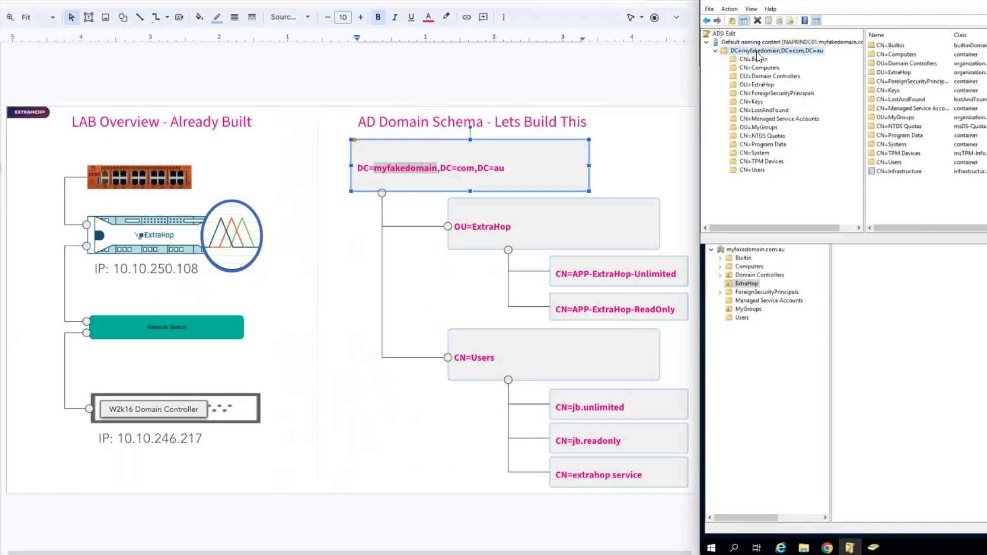
- Compare the planned ExtraHop OU groups and Users container accounts on the slide with the ExtraHop and Users contents in Active Directory
{"action": "left_click", "coordinate": [606, 231]}
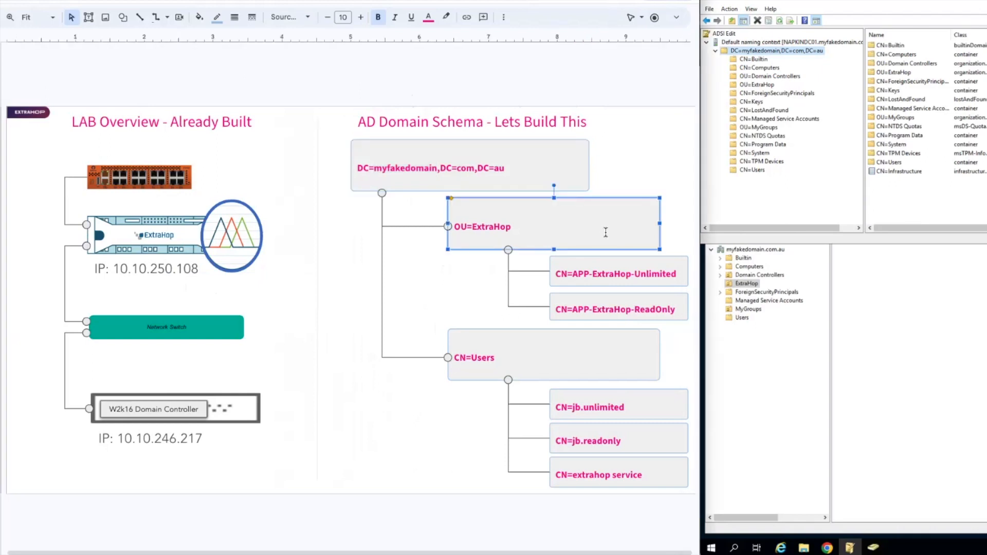
{"action": "left_click", "coordinate": [673, 303]}
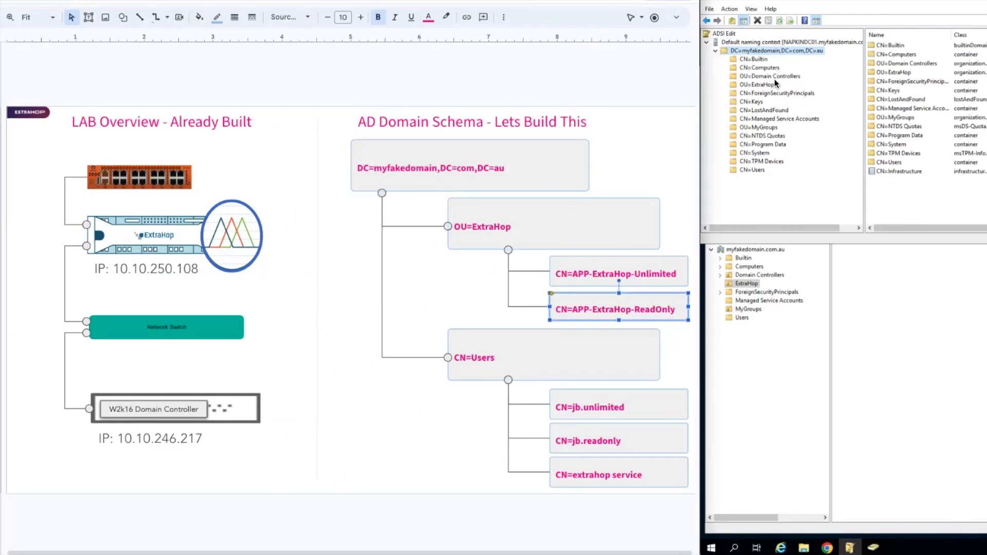
{"action": "left_click", "coordinate": [752, 286]}
{"action": "left_click", "coordinate": [749, 284]}
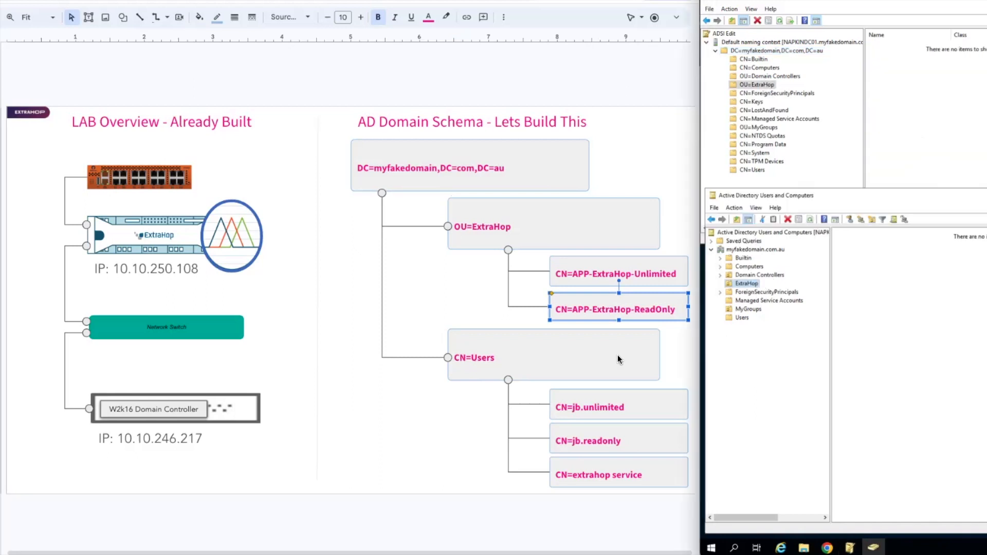
{"action": "left_click", "coordinate": [742, 319]}
{"action": "left_click", "coordinate": [620, 355]}
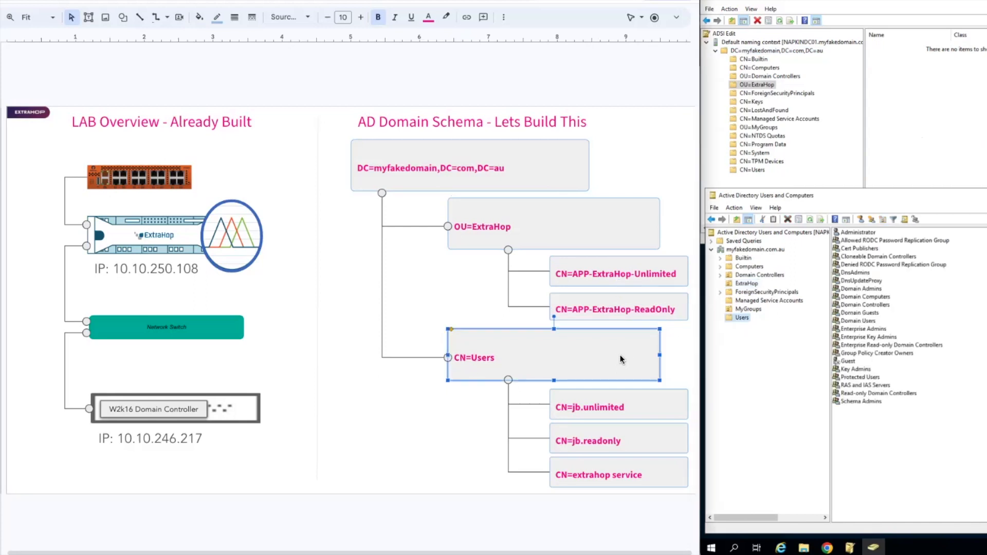
{"action": "left_click", "coordinate": [656, 410]}
{"action": "left_click", "coordinate": [656, 437]}
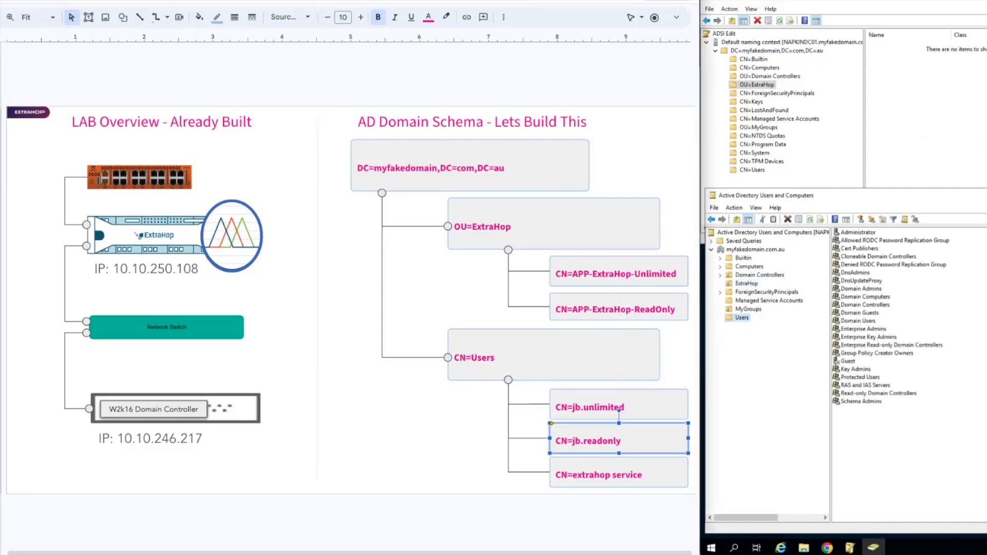
{"action": "left_click", "coordinate": [619, 472]}
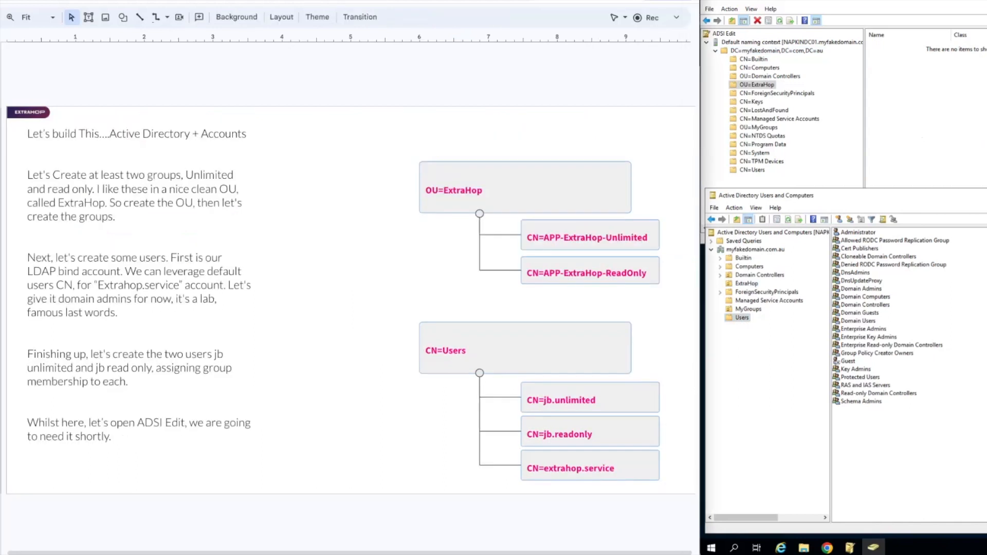
- Create a global security group named APP-ExtraHop-Unlimited in the ExtraHop organizational unit
{"action": "left_click", "coordinate": [559, 229]}
{"action": "left_click", "coordinate": [651, 271]}
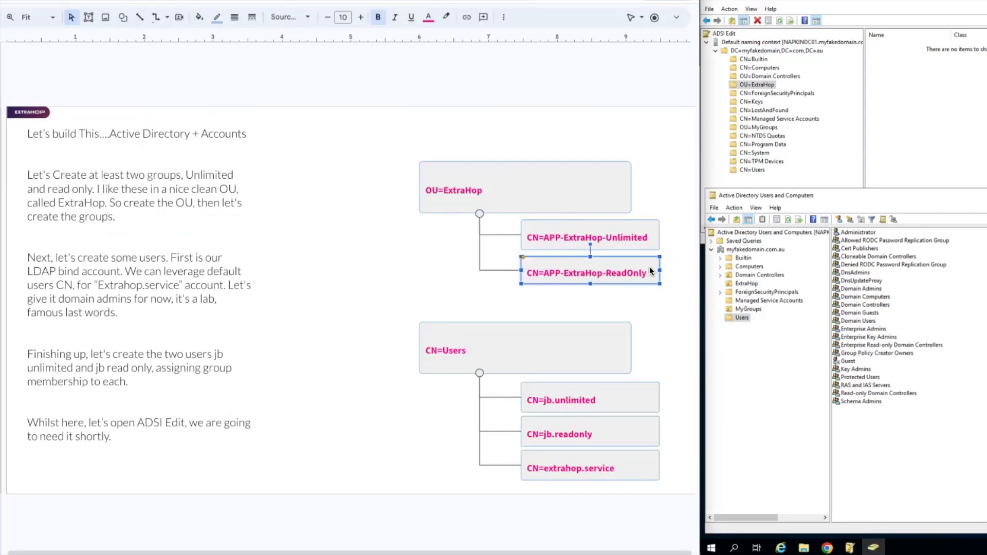
{"action": "left_click", "coordinate": [631, 235]}
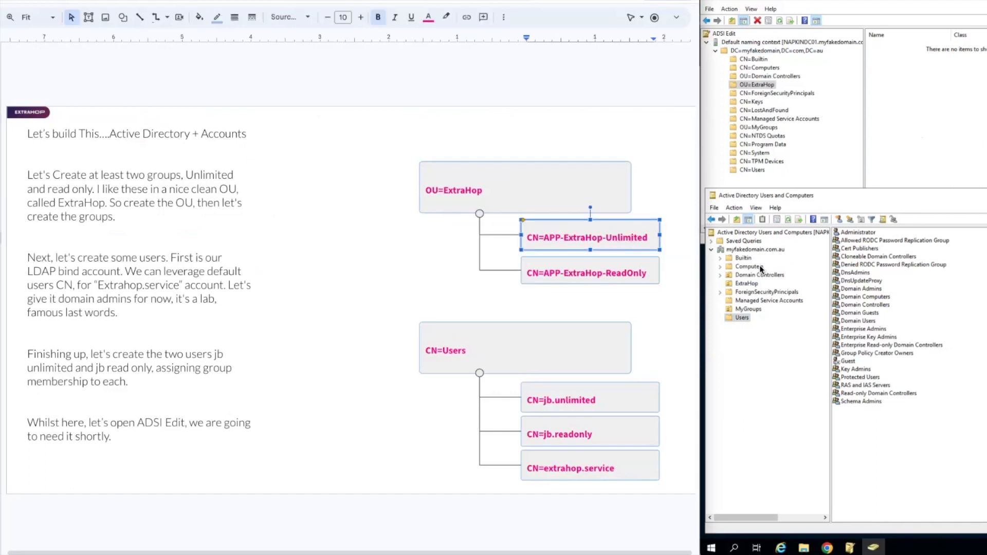
{"action": "left_click", "coordinate": [748, 284]}
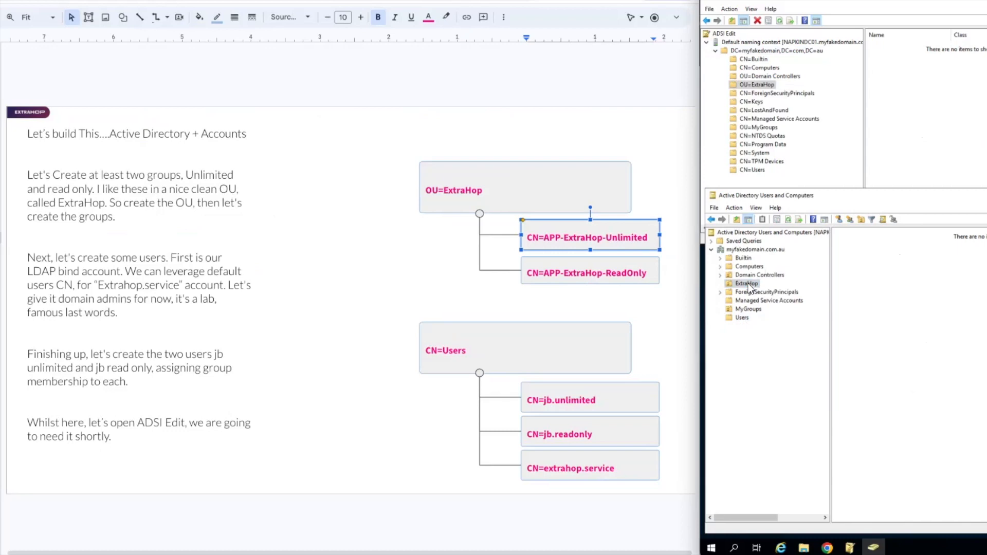
{"action": "right_click", "coordinate": [749, 288]}
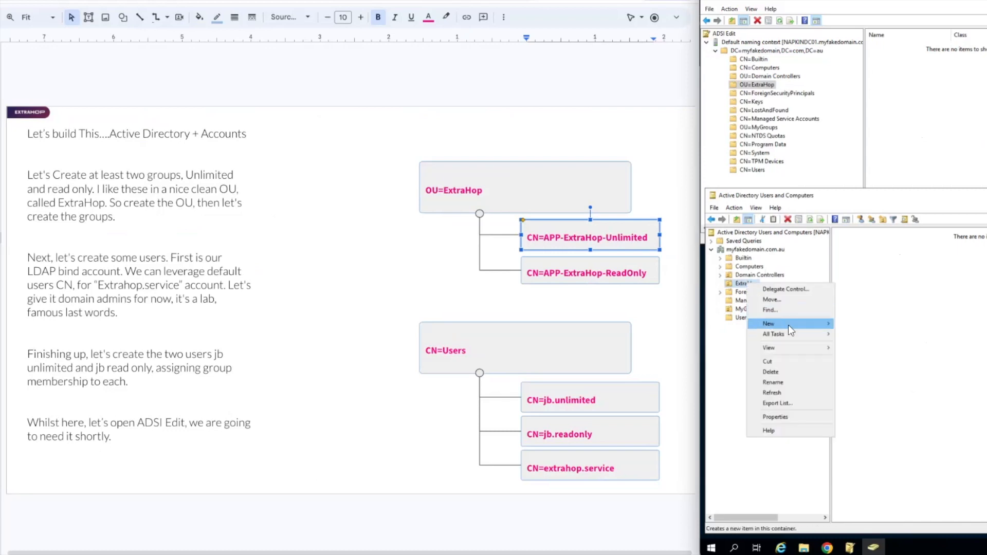
{"action": "mouse_move", "coordinate": [777, 324]}
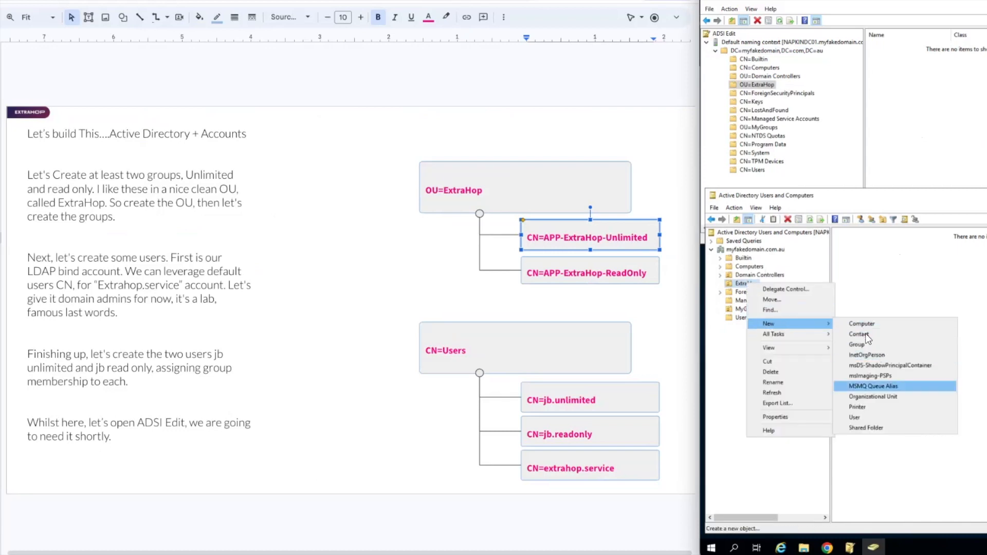
{"action": "left_click", "coordinate": [862, 345]}
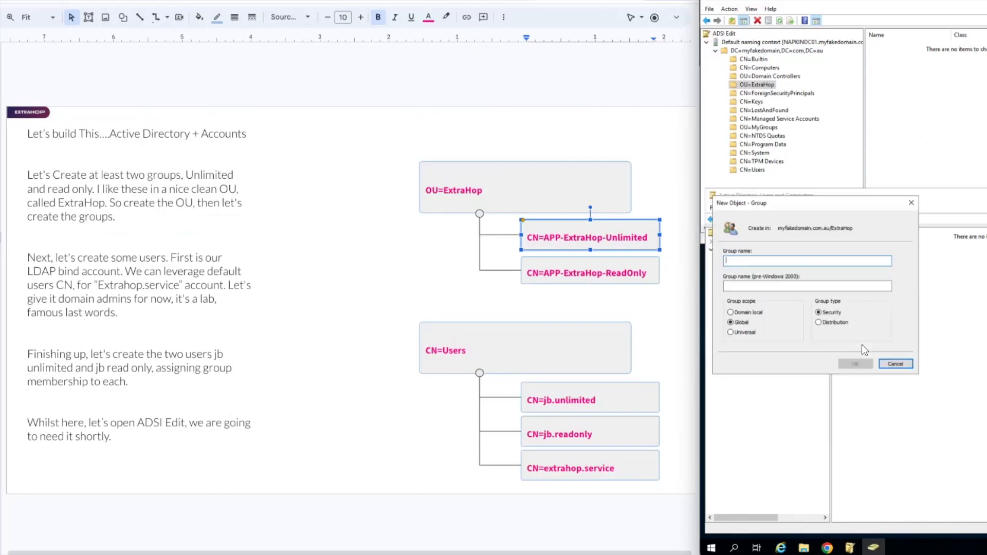
{"action": "type", "text": "APP-"}
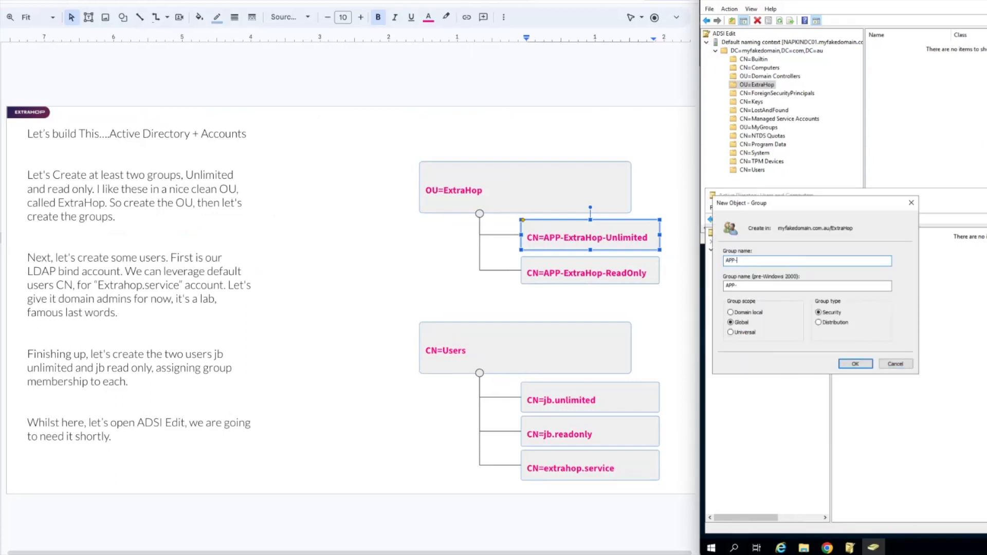
{"action": "type", "text": "ExtraHop-Unlimited"}
{"action": "left_click", "coordinate": [854, 364]}
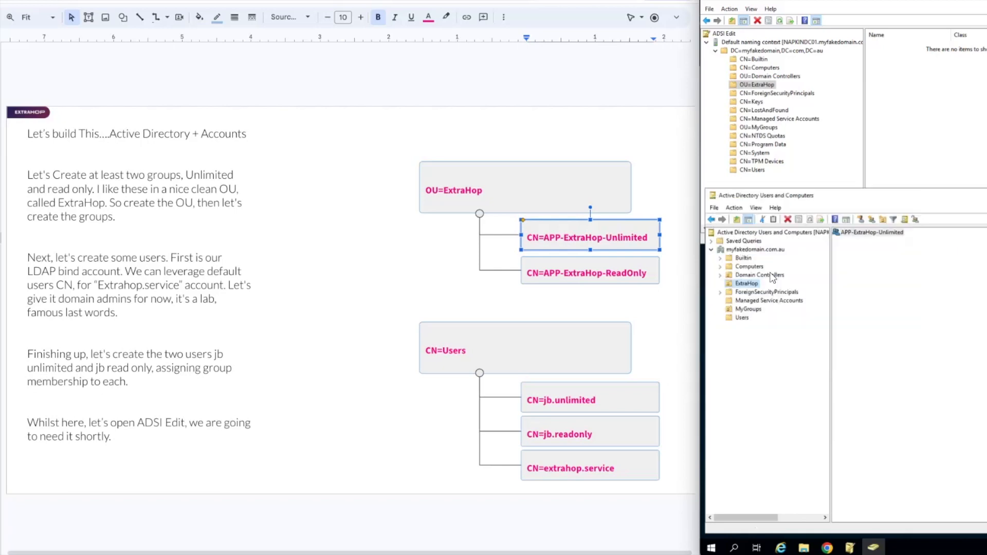
- Create a global security group named APP-ExtraHop-ReadOnly in the ExtraHop organizational unit
{"action": "left_click", "coordinate": [619, 268]}
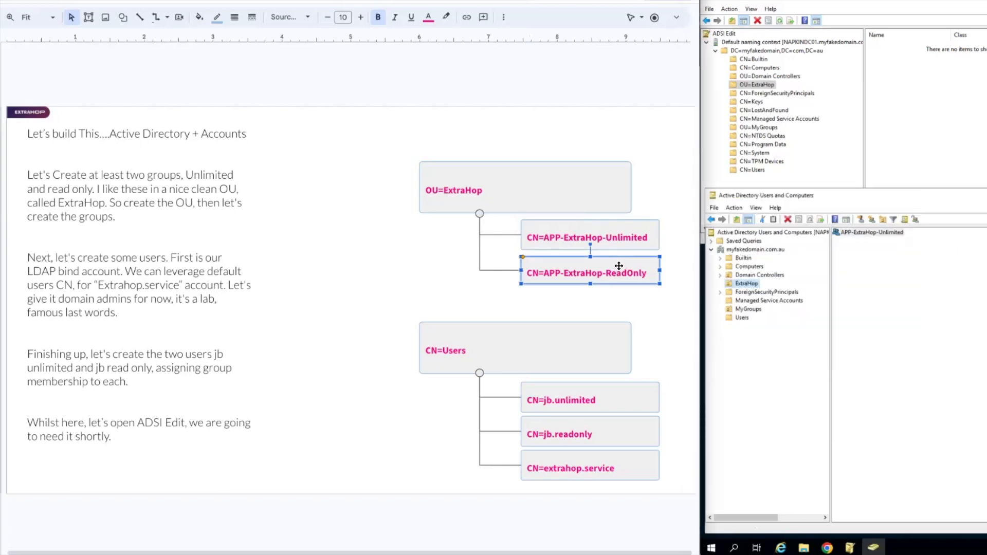
{"action": "right_click", "coordinate": [752, 282]}
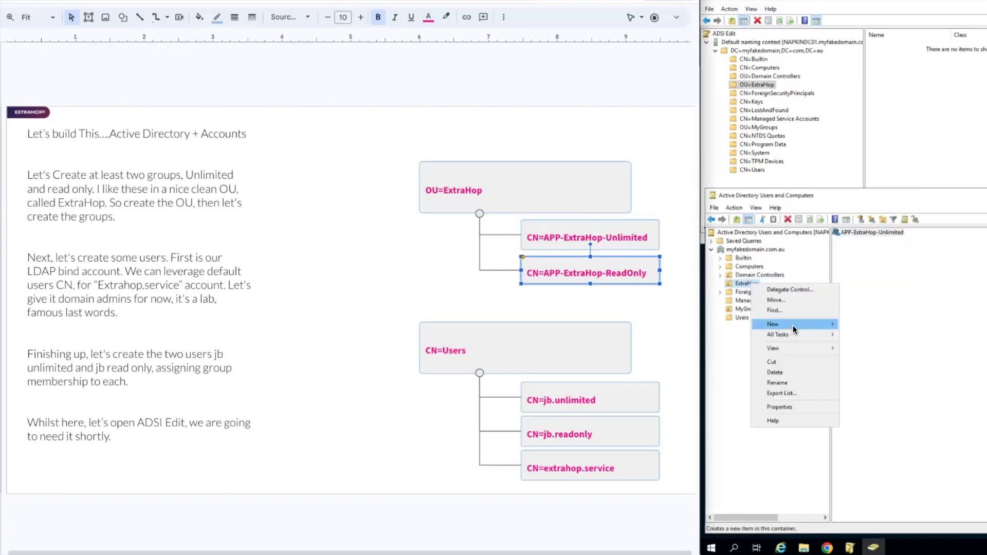
{"action": "mouse_move", "coordinate": [802, 326]}
{"action": "left_click", "coordinate": [865, 345]}
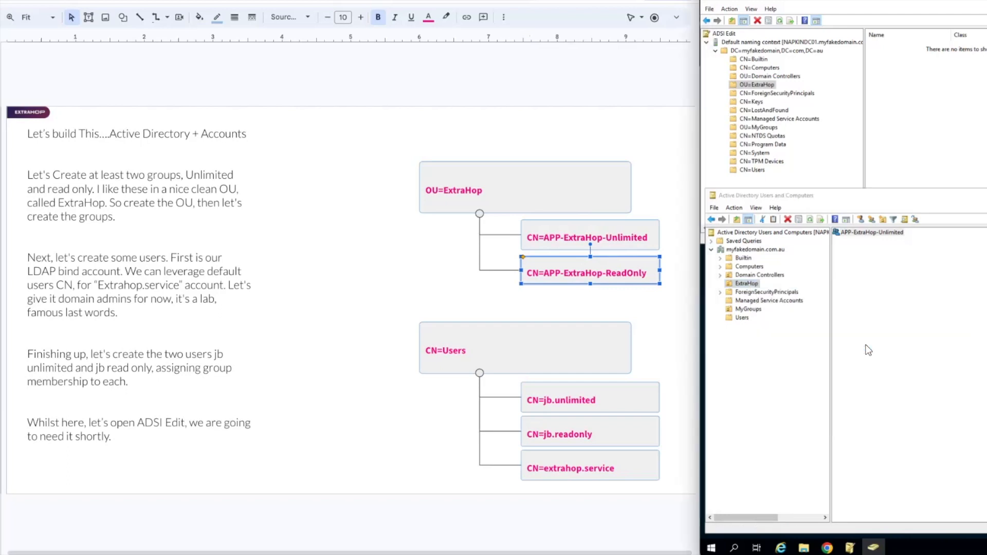
{"action": "type", "text": "APP"}
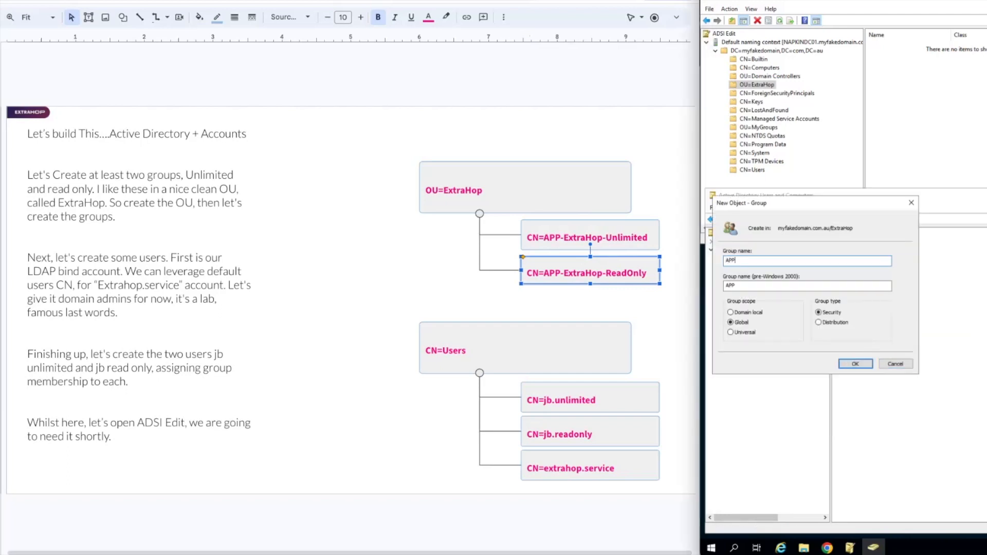
{"action": "type", "text": "-ExtraHop-ReadOnly"}
{"action": "left_click", "coordinate": [861, 363]}
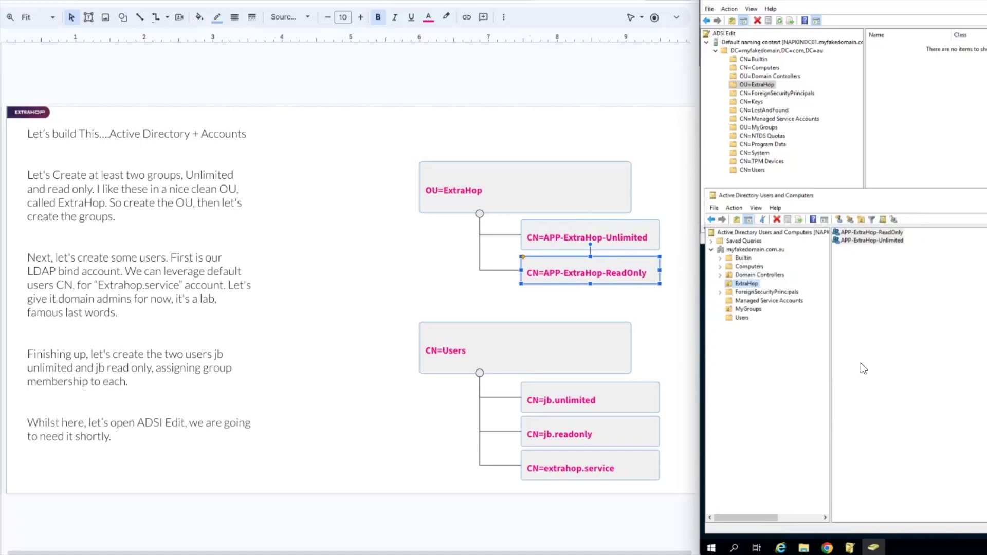
{"action": "left_click", "coordinate": [884, 310]}
{"action": "left_click", "coordinate": [871, 295]}
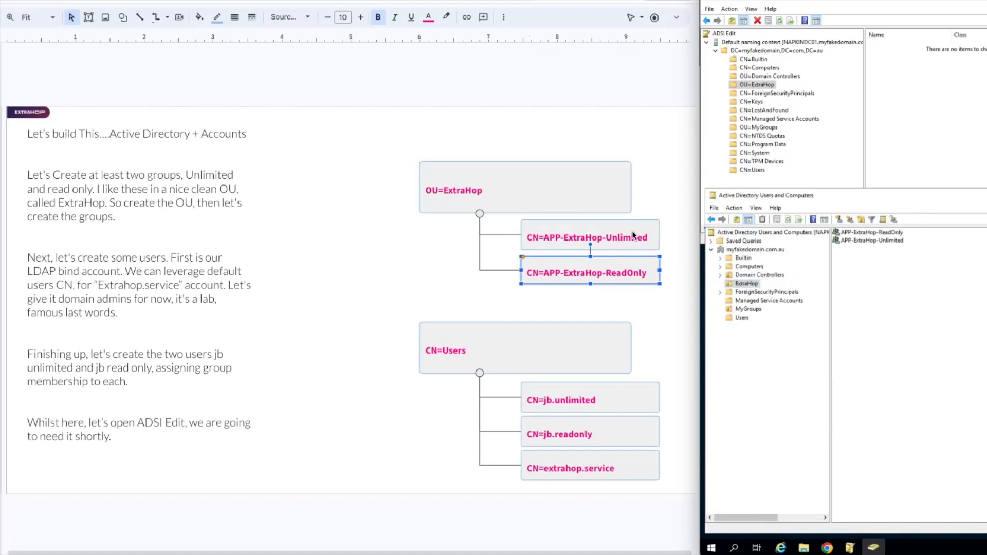
- Review the accounts planned under CN=Users on the slide, ending on the ExtraHop service account
{"action": "left_click", "coordinate": [508, 341]}
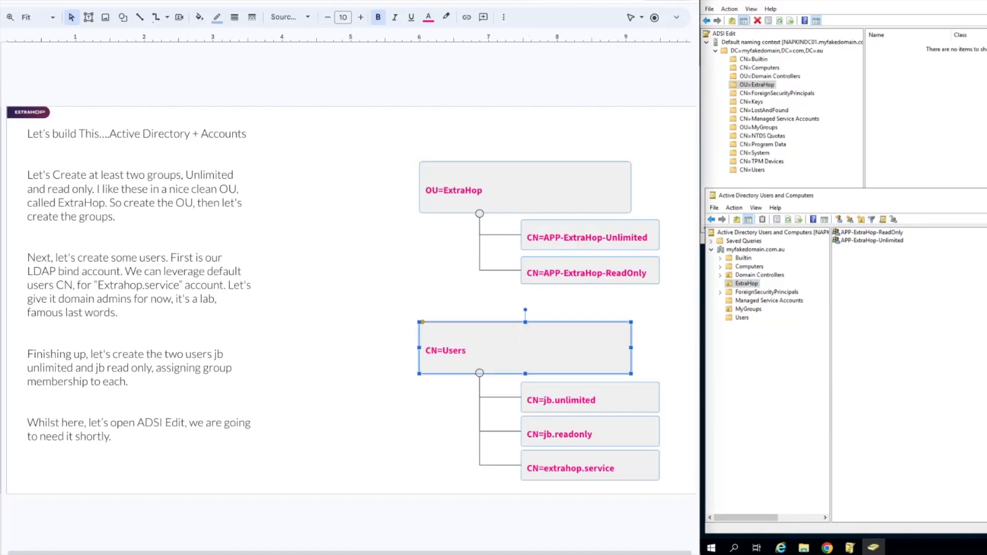
{"action": "left_click", "coordinate": [632, 466]}
{"action": "left_click", "coordinate": [632, 433]}
{"action": "left_click", "coordinate": [633, 405]}
{"action": "left_click", "coordinate": [632, 466]}
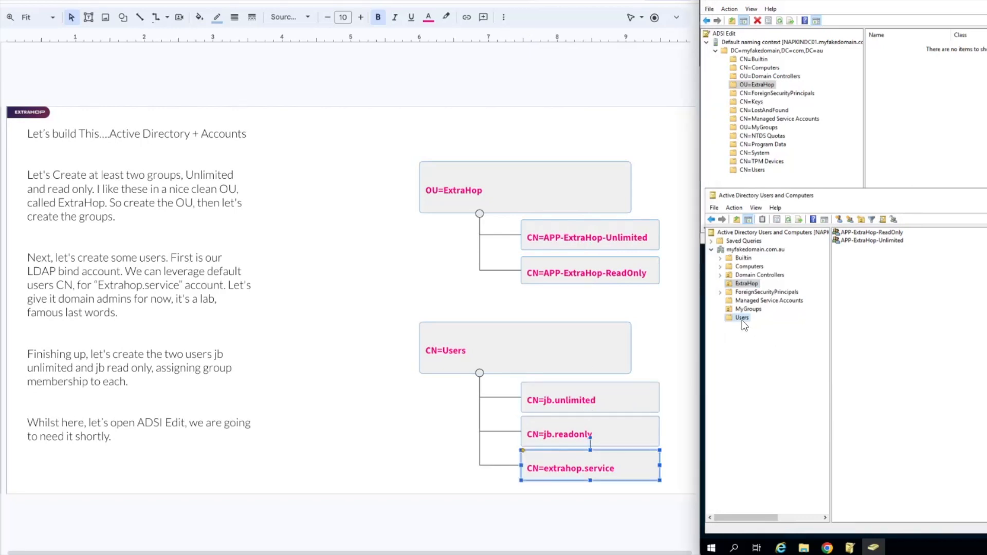
- Start a new user in the Users container with first name ExtraHop, last name Service and logon name extrahop.service
{"action": "left_click", "coordinate": [742, 319]}
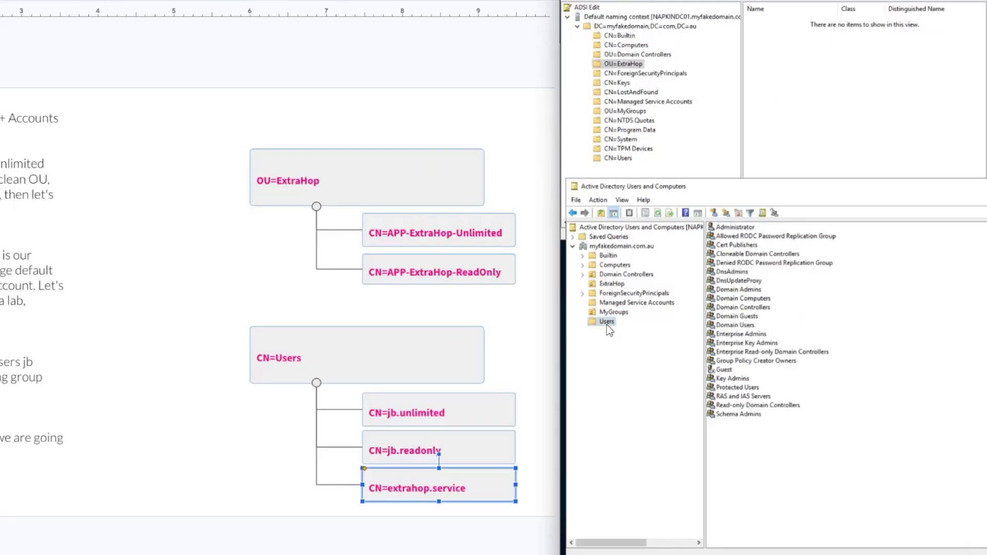
{"action": "right_click", "coordinate": [606, 324]}
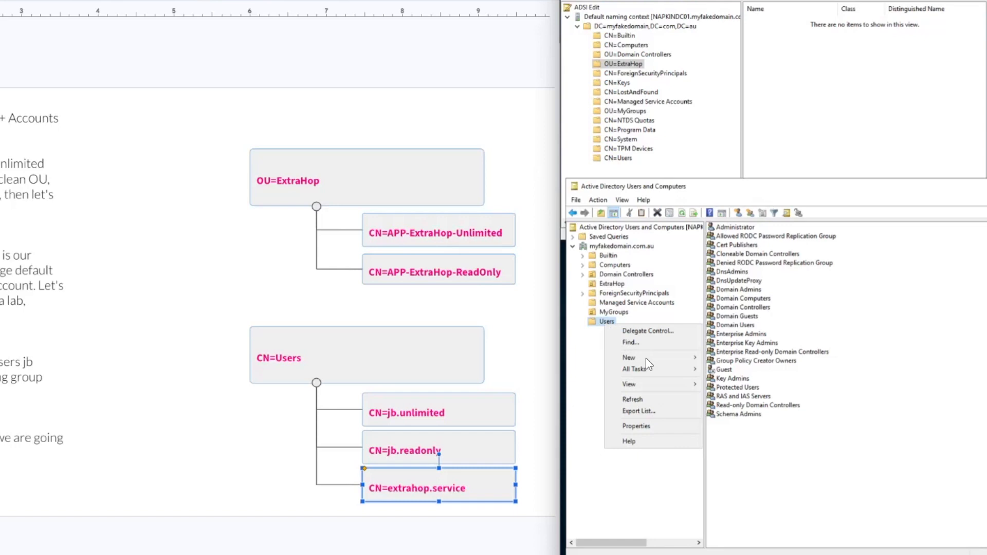
{"action": "mouse_move", "coordinate": [647, 359]}
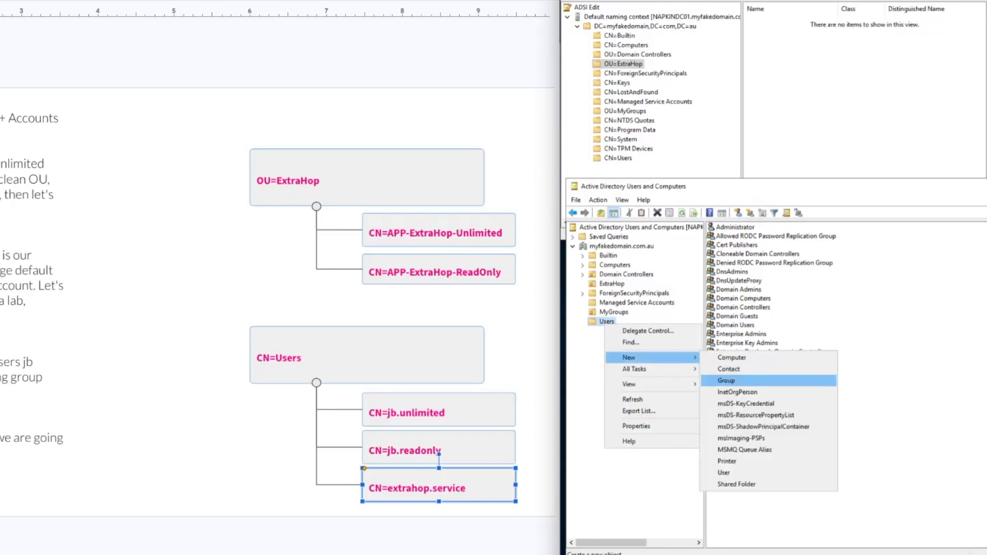
{"action": "left_click", "coordinate": [725, 473]}
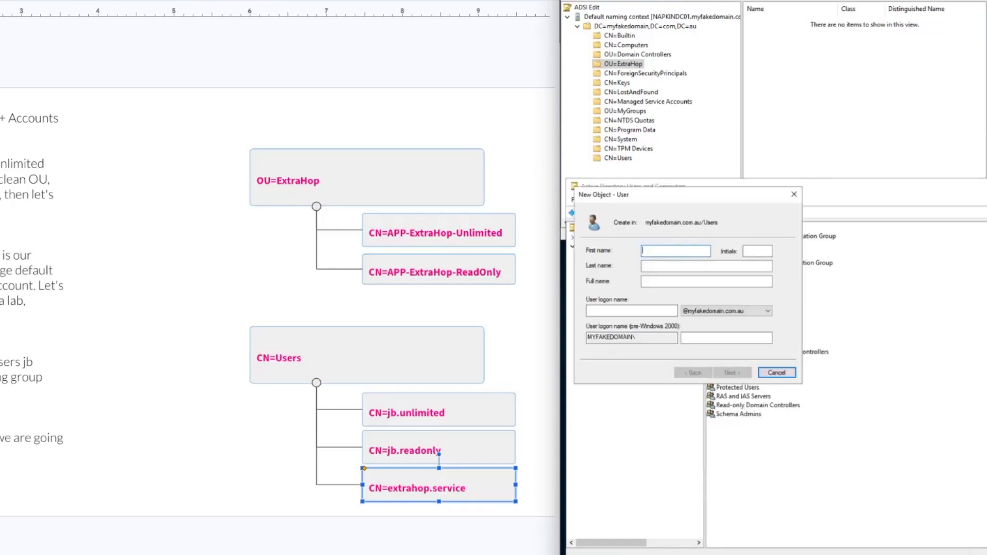
{"action": "type", "text": "ExtraHop "}
{"action": "type", "text": "Service"}
{"action": "key", "text": "Tab"}
{"action": "key", "text": "Tab"}
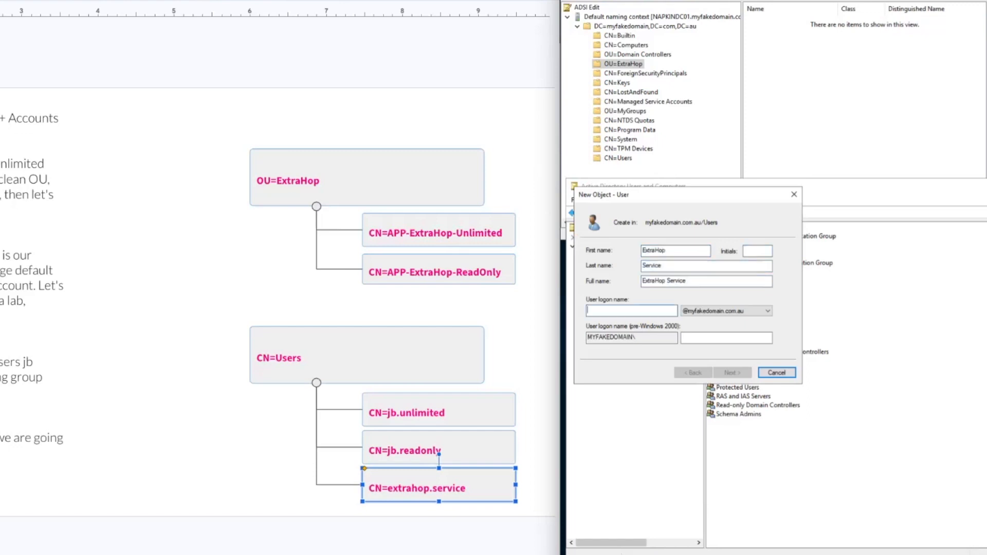
{"action": "type", "text": "extrah"}
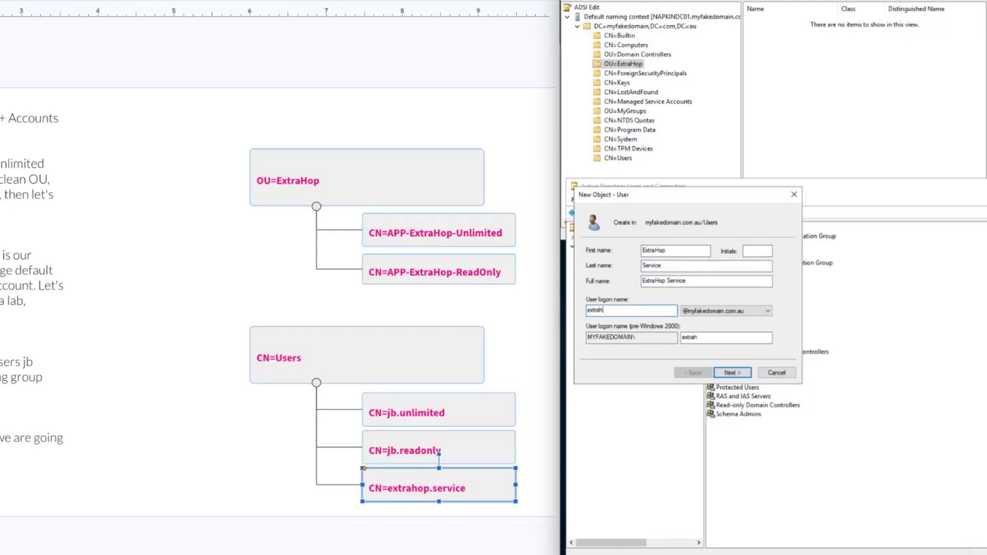
{"action": "type", "text": "op.service"}
{"action": "left_click", "coordinate": [732, 372]}
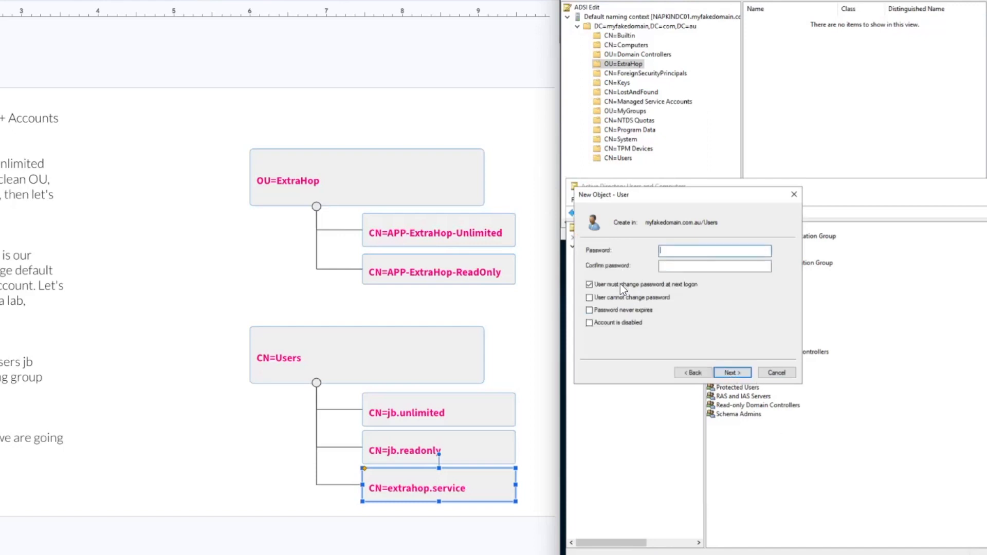
- Enter and confirm the account password, disallow password changes, set it never to expire, and finish creating the ExtraHop Service user
{"action": "left_click", "coordinate": [628, 298]}
{"action": "left_click", "coordinate": [628, 311]}
{"action": "left_click", "coordinate": [694, 251]}
{"action": "type", "text": "*********"}
{"action": "key", "text": "Tab"}
{"action": "type", "text": "***"}
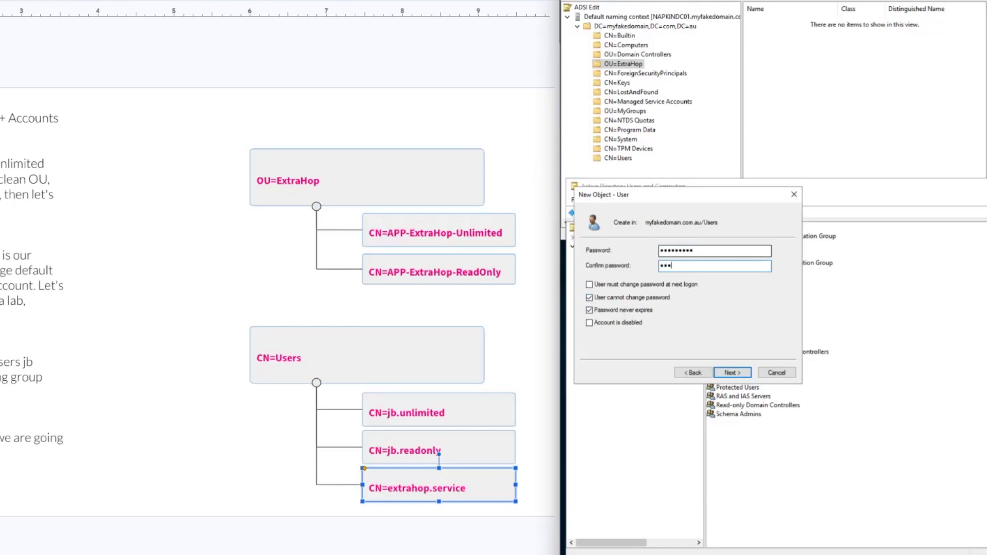
{"action": "type", "text": "******"}
{"action": "left_click", "coordinate": [733, 373]}
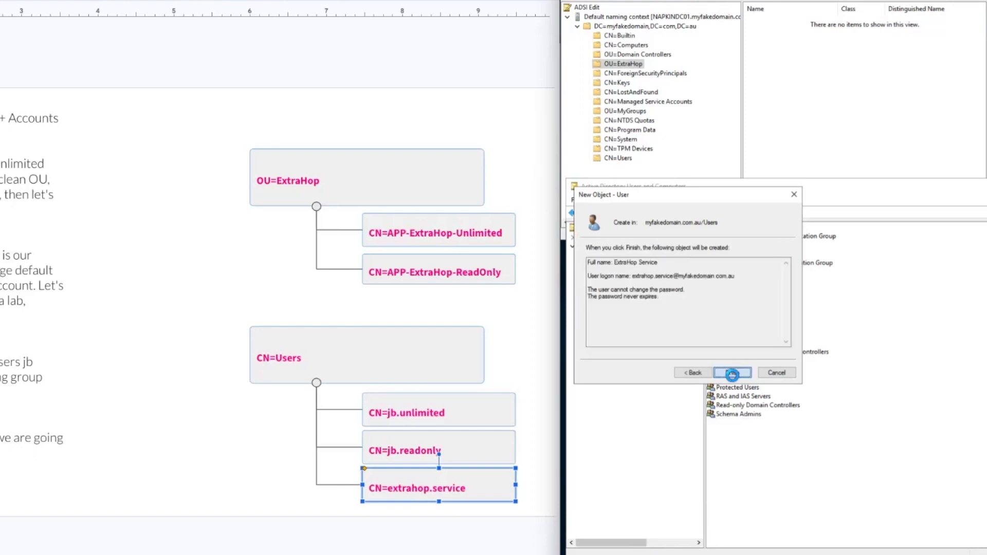
{"action": "left_click", "coordinate": [732, 373]}
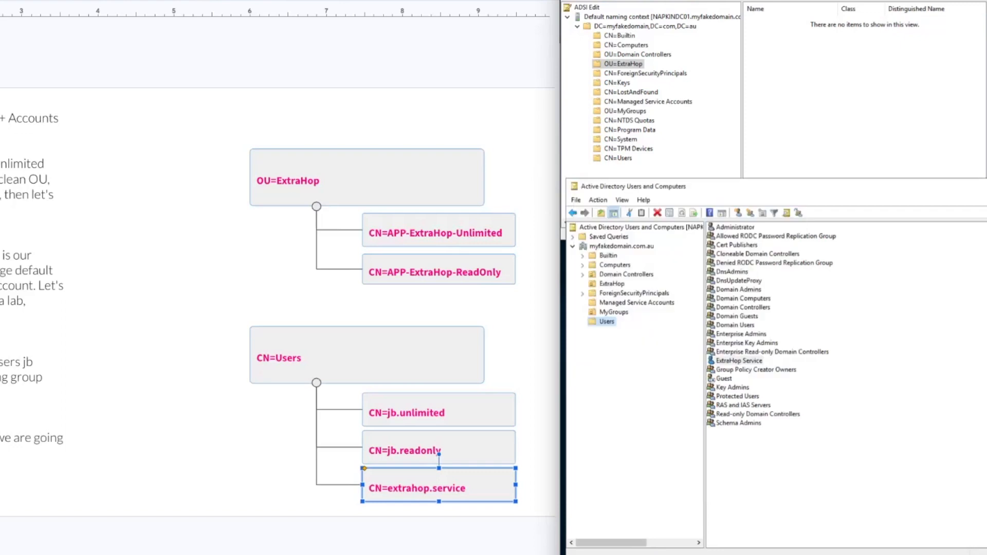
- Start a new user in the Users container with first name jb, last name readonly and logon name jb.readonly
{"action": "left_click", "coordinate": [439, 448]}
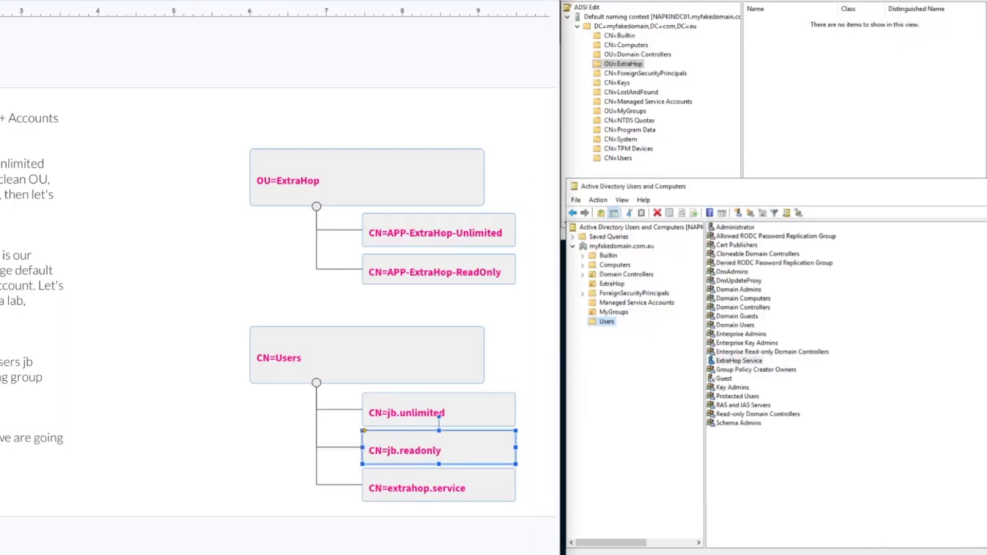
{"action": "right_click", "coordinate": [603, 323]}
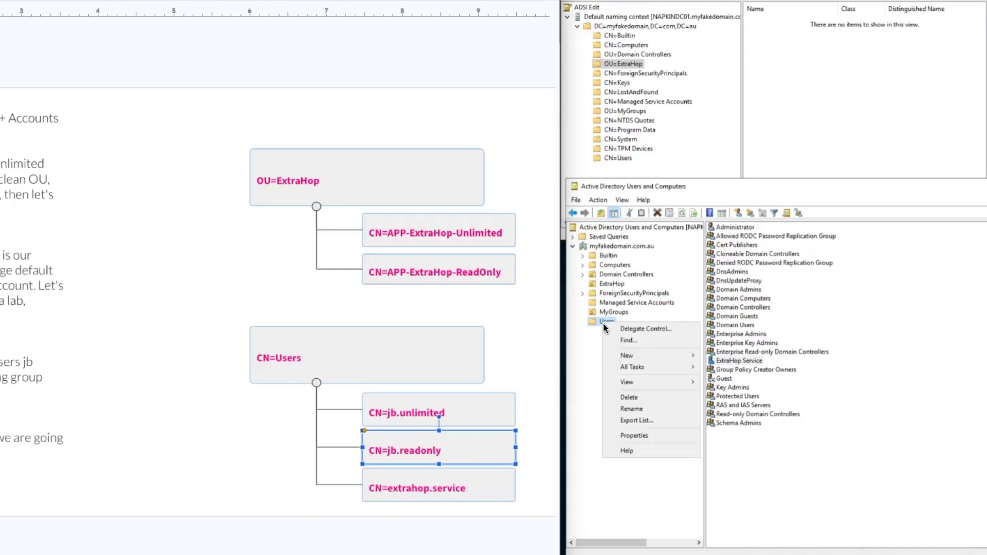
{"action": "mouse_move", "coordinate": [640, 356]}
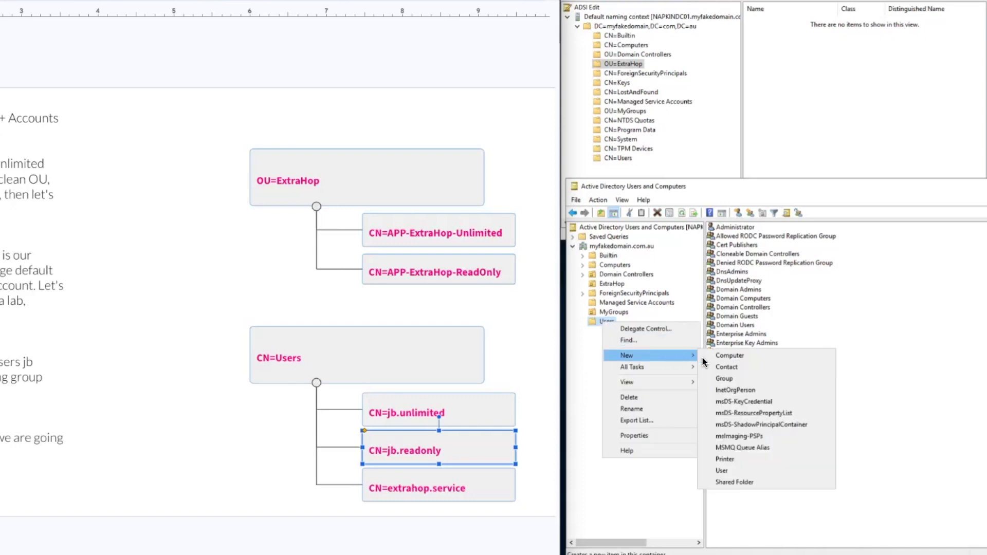
{"action": "left_click", "coordinate": [723, 472]}
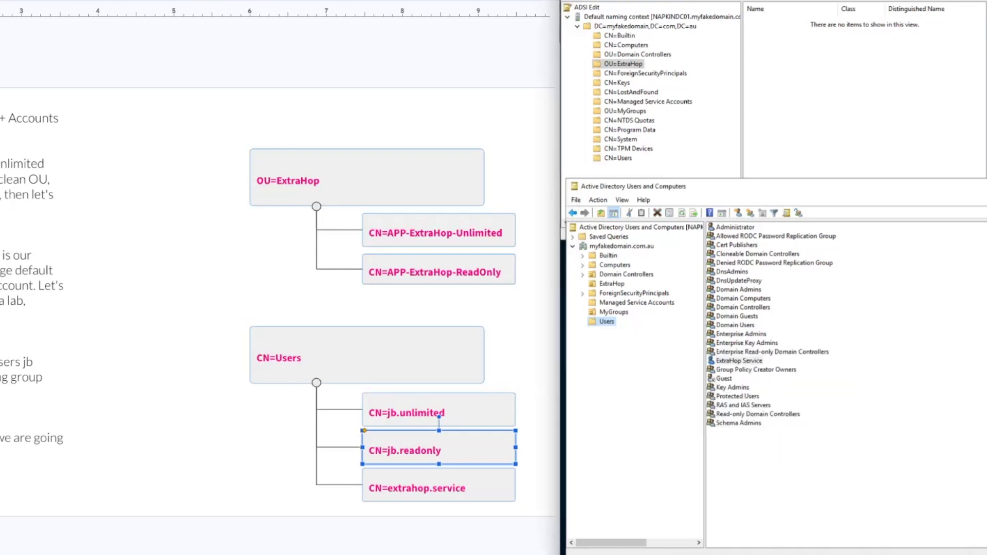
{"action": "type", "text": "jb"}
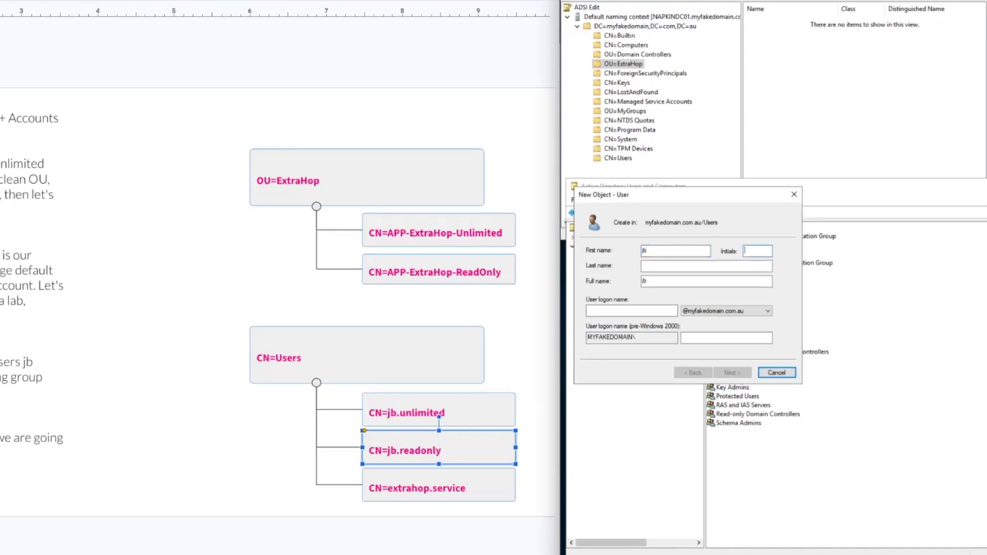
{"action": "key", "text": "Tab"}
{"action": "type", "text": "readonly"}
{"action": "key", "text": "Tab"}
{"action": "key", "text": "Tab"}
{"action": "key", "text": "Tab"}
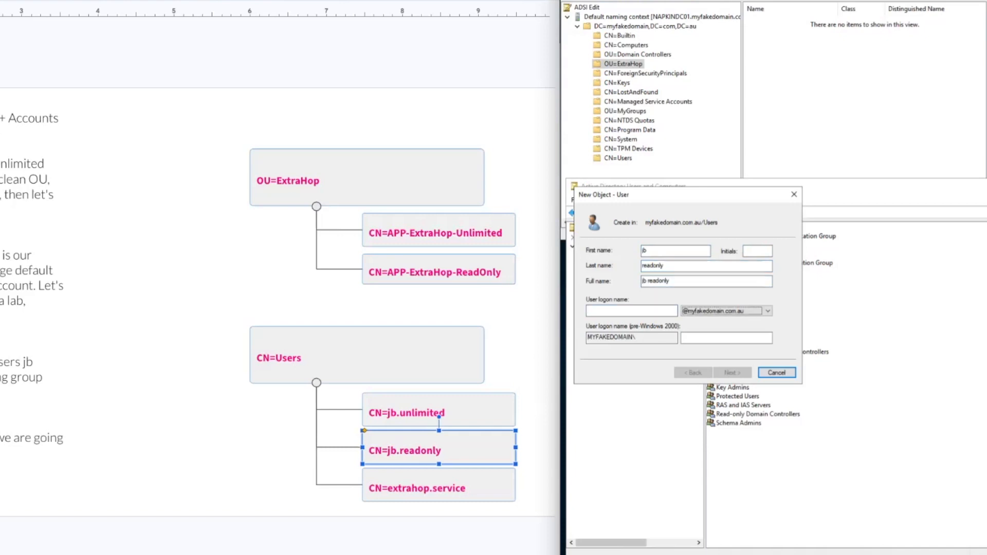
{"action": "key", "text": "shift+Tab"}
{"action": "type", "text": "jb.reado"}
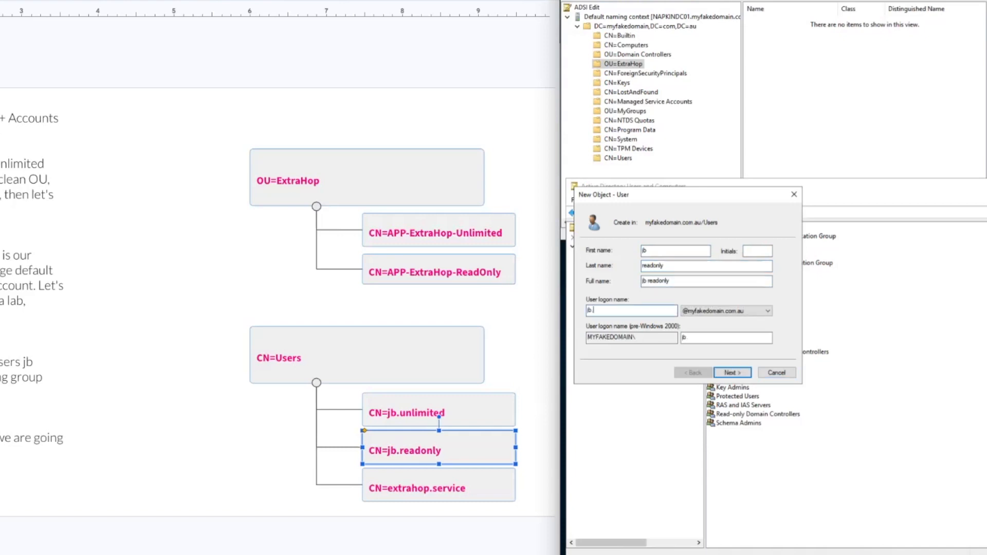
{"action": "type", "text": "nly"}
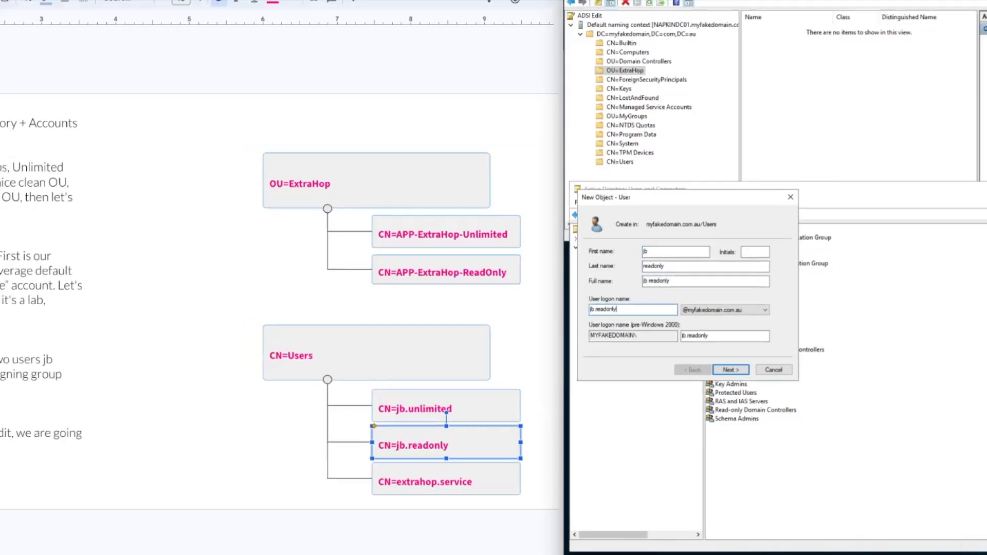
{"action": "left_click", "coordinate": [726, 371]}
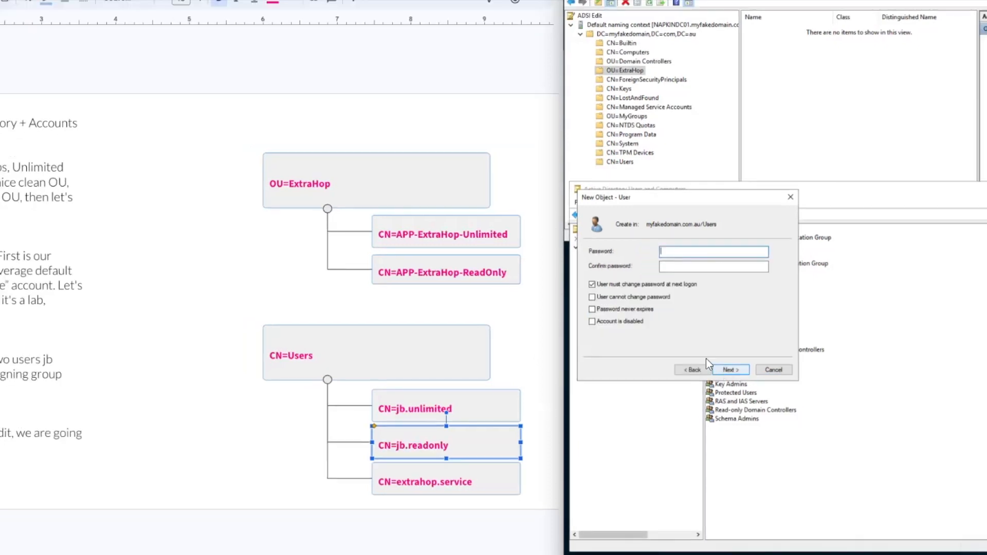
- Enter and confirm the account password, disallow password changes, set it never to expire, and finish creating the jb readonly user
{"action": "left_click", "coordinate": [629, 284]}
{"action": "left_click", "coordinate": [628, 298]}
{"action": "left_click", "coordinate": [625, 310]}
{"action": "type", "text": "**********"}
{"action": "key", "text": "Tab"}
{"action": "type", "text": "**********"}
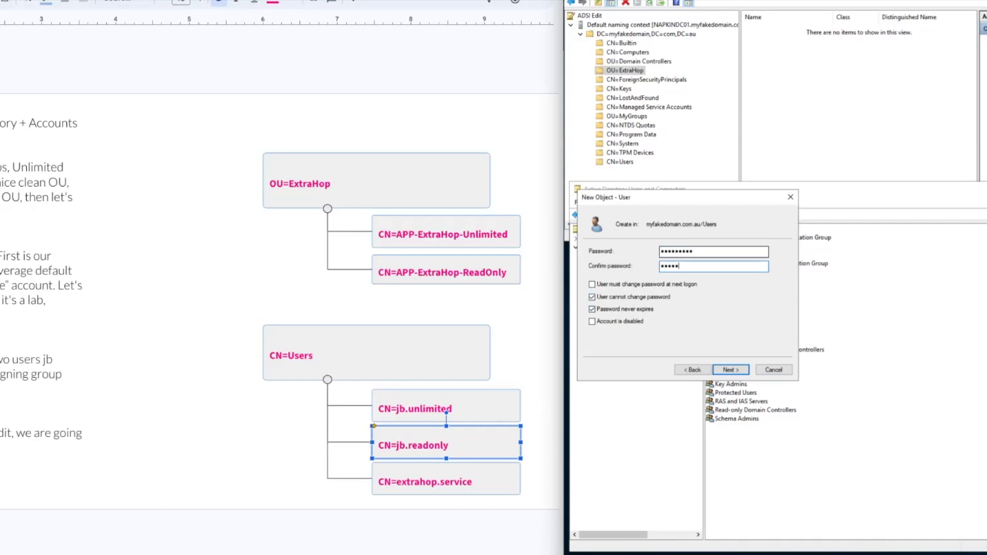
{"action": "left_click", "coordinate": [731, 369]}
{"action": "left_click", "coordinate": [731, 370]}
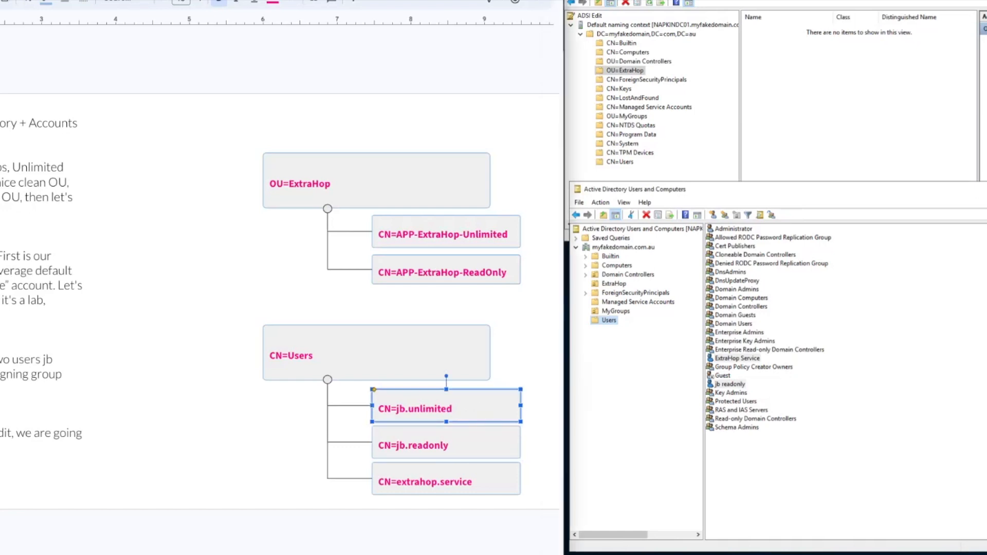
- Add the jb readonly user to the APP-ExtraHop-ReadOnly group and save its properties
{"action": "left_click", "coordinate": [500, 271]}
{"action": "left_click", "coordinate": [734, 385], "text": "ctrl"}
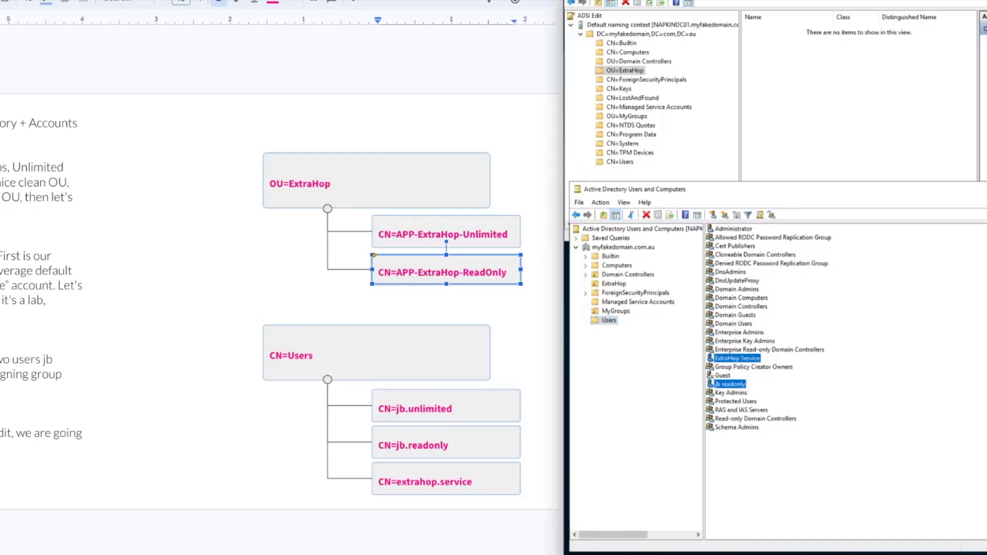
{"action": "double_click", "coordinate": [736, 386]}
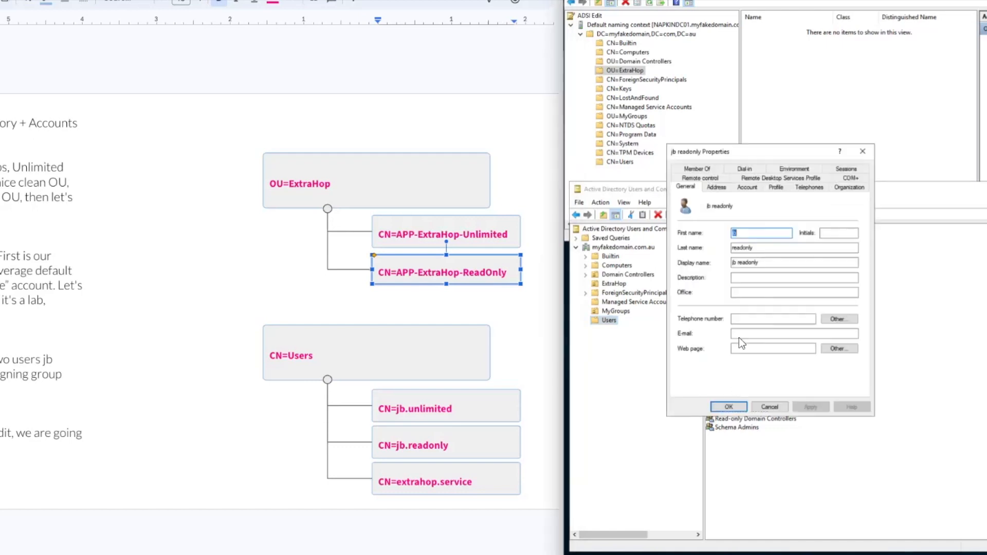
{"action": "left_click", "coordinate": [708, 167]}
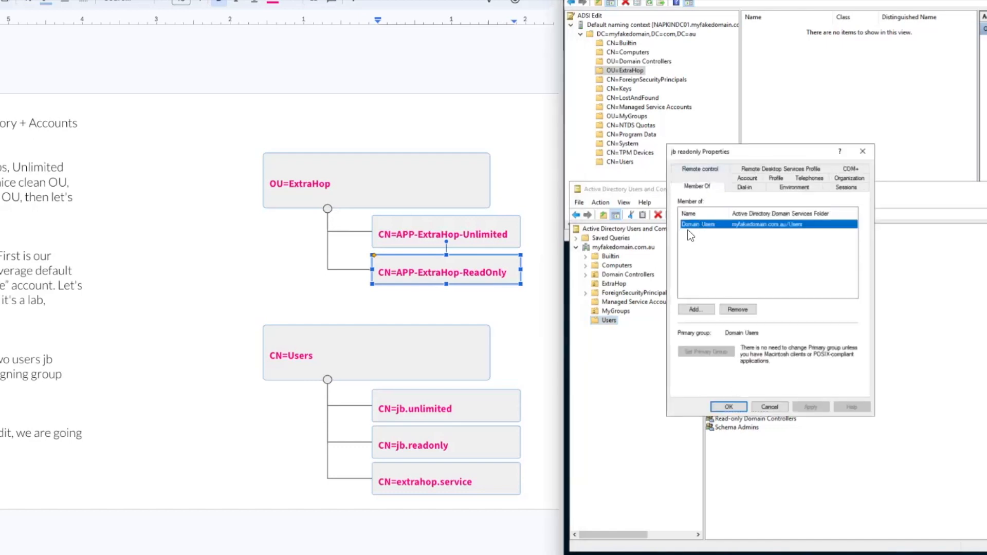
{"action": "left_click", "coordinate": [699, 312]}
{"action": "type", "text": "APP-Extrahop-R"}
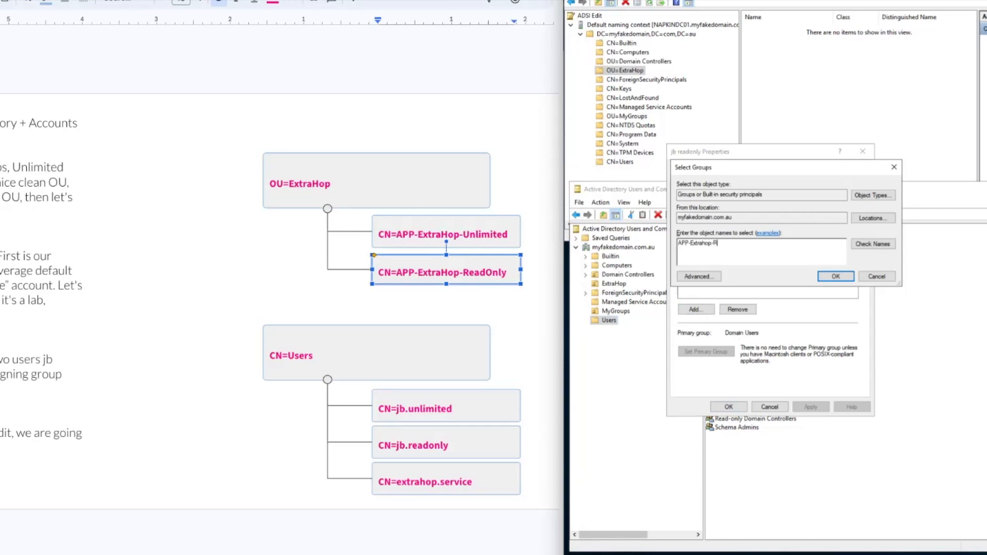
{"action": "type", "text": "e"}
{"action": "left_click", "coordinate": [873, 244]}
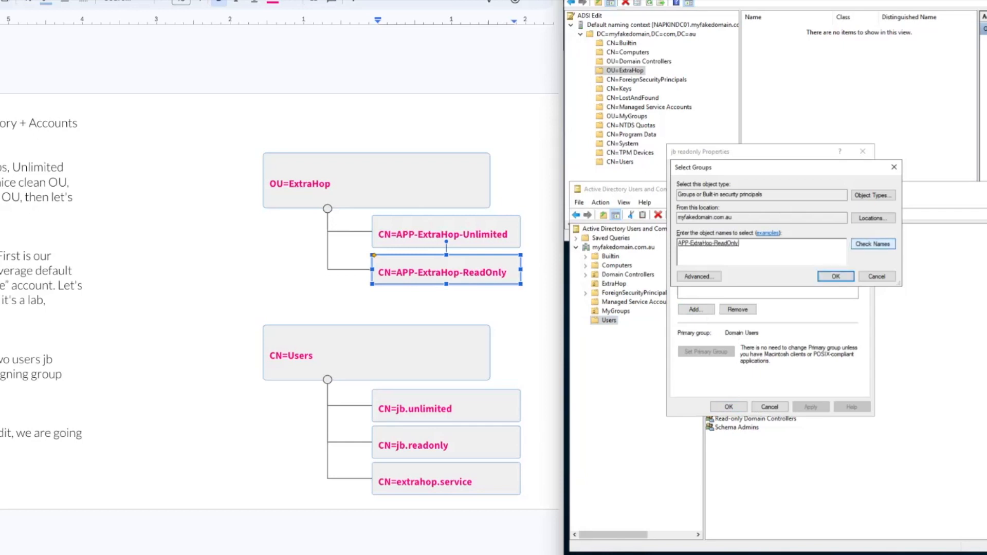
{"action": "left_click", "coordinate": [836, 276]}
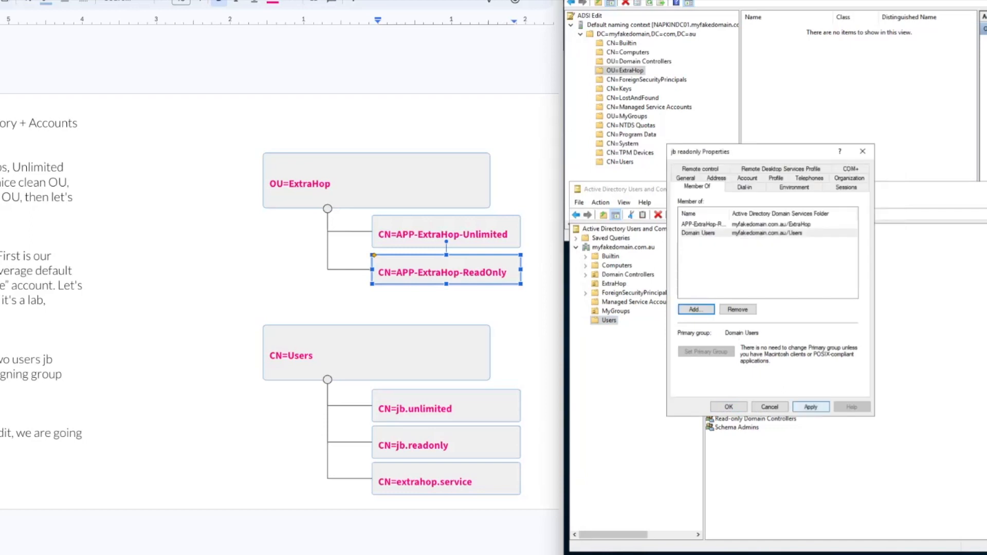
{"action": "left_click", "coordinate": [811, 407]}
{"action": "left_click", "coordinate": [735, 404]}
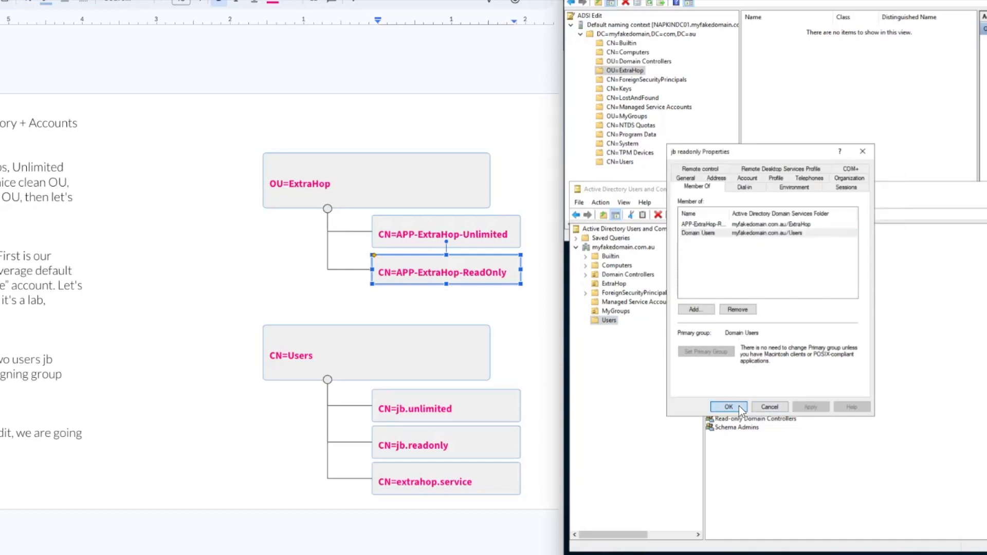
- Start a new user in the Users container with first name jb, last name unlimited and logon name jb.unlimited
{"action": "left_click", "coordinate": [485, 407]}
{"action": "right_click", "coordinate": [612, 321]}
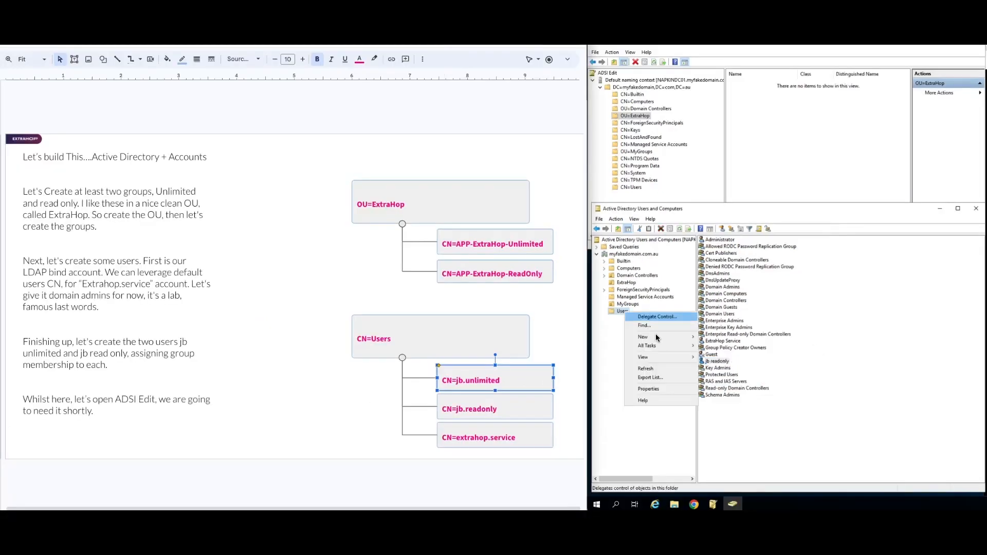
{"action": "mouse_move", "coordinate": [661, 336]}
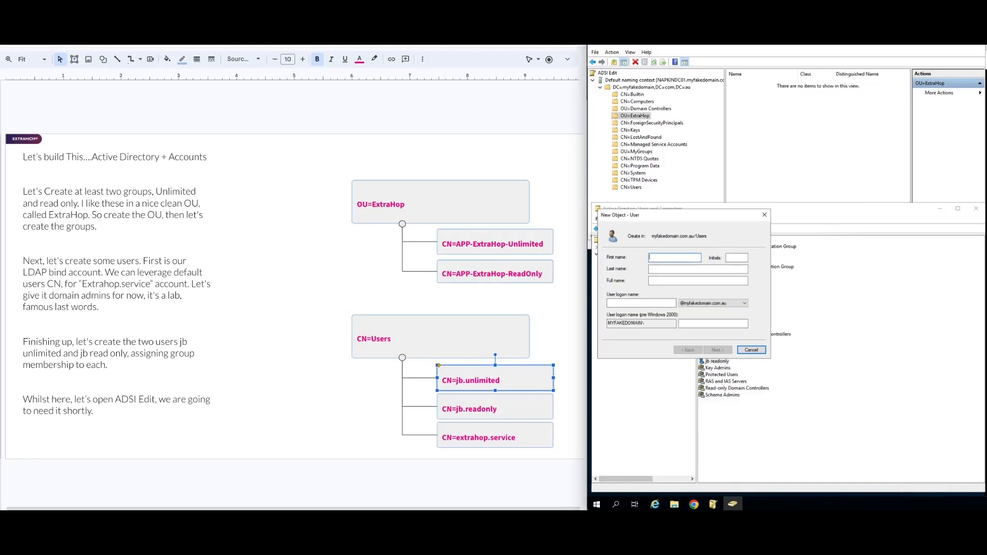
{"action": "key", "text": "Tab"}
{"action": "type", "text": "unlimi"}
{"action": "key", "text": "Tab"}
{"action": "key", "text": "Tab"}
{"action": "type", "text": "j"}
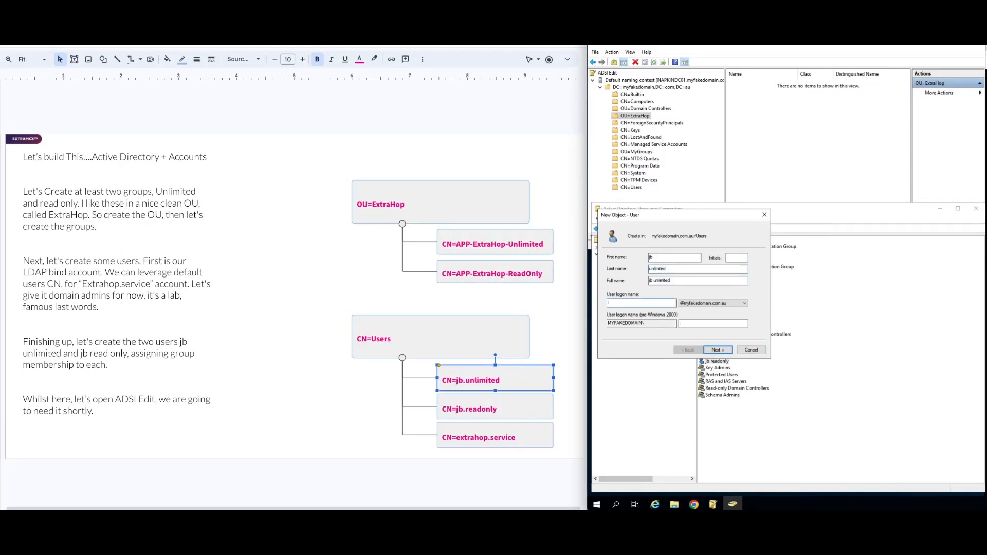
{"action": "type", "text": "b.unlimited"}
{"action": "left_click", "coordinate": [719, 350]}
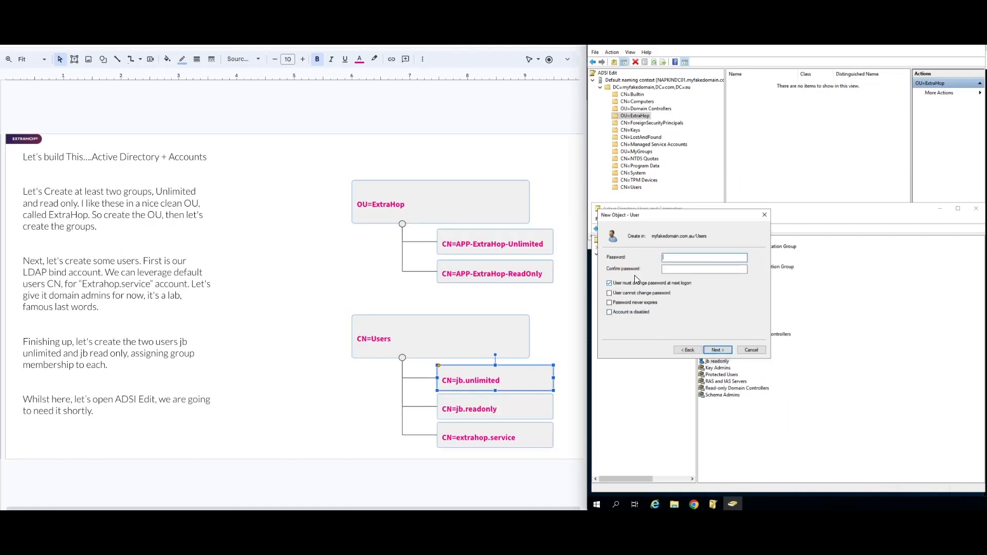
- Set the password never to expire, disallow password changes, enter and confirm the account password, and finish creating the jb unlimited user
{"action": "left_click", "coordinate": [628, 302]}
{"action": "left_click", "coordinate": [633, 293]}
{"action": "left_click", "coordinate": [674, 259]}
{"action": "type", "text": "****"}
{"action": "left_click", "coordinate": [704, 269]}
{"action": "type", "text": "*******"}
{"action": "left_click", "coordinate": [727, 349]}
{"action": "left_click", "coordinate": [726, 350]}
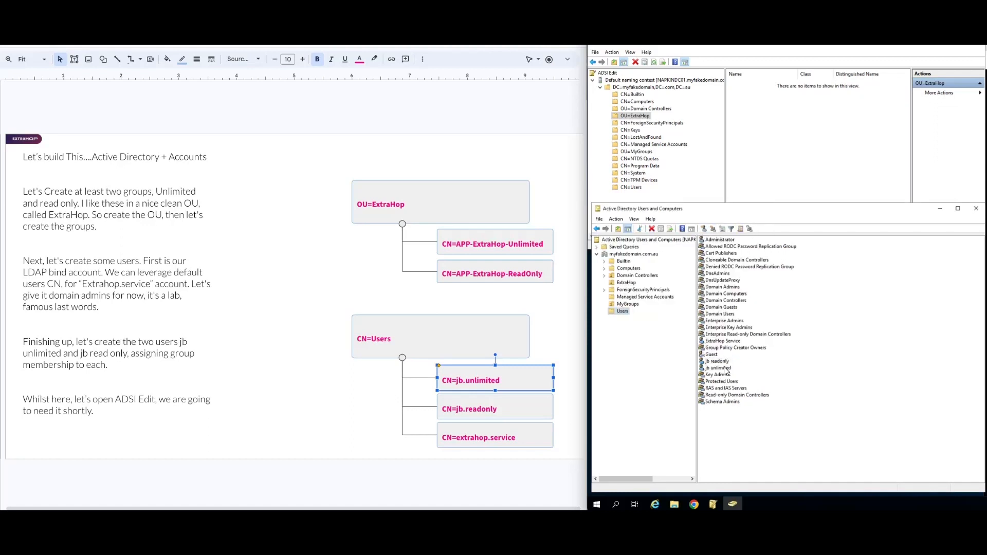
- Add the jb unlimited user to the APP-ExtraHop-Unlimited group and save its properties
{"action": "double_click", "coordinate": [721, 368]}
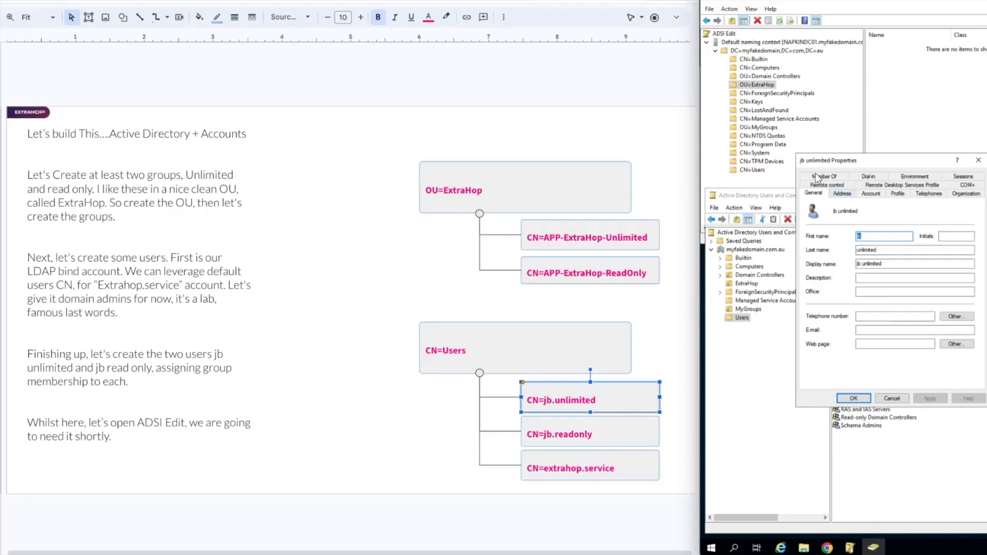
{"action": "left_click", "coordinate": [821, 177]}
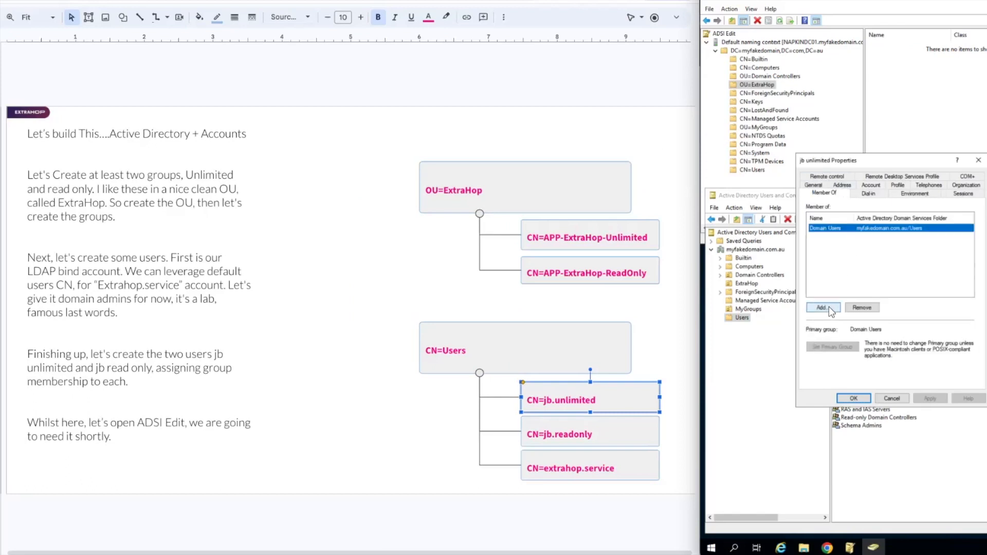
{"action": "left_click", "coordinate": [824, 308]}
{"action": "left_click", "coordinate": [644, 232]}
{"action": "type", "text": "APP-E"}
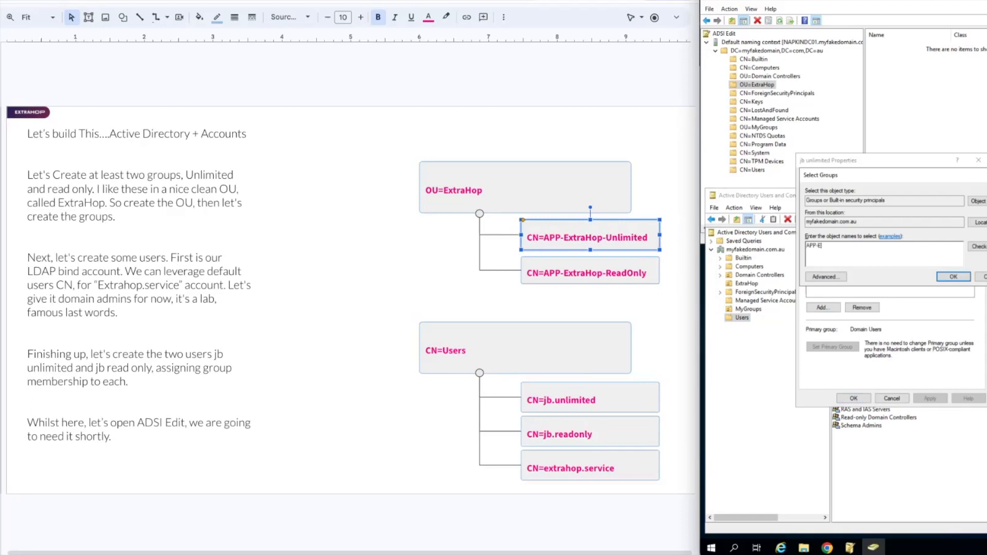
{"action": "type", "text": "xtrahop-un"}
{"action": "key", "text": "alt+c"}
{"action": "key", "text": "Return"}
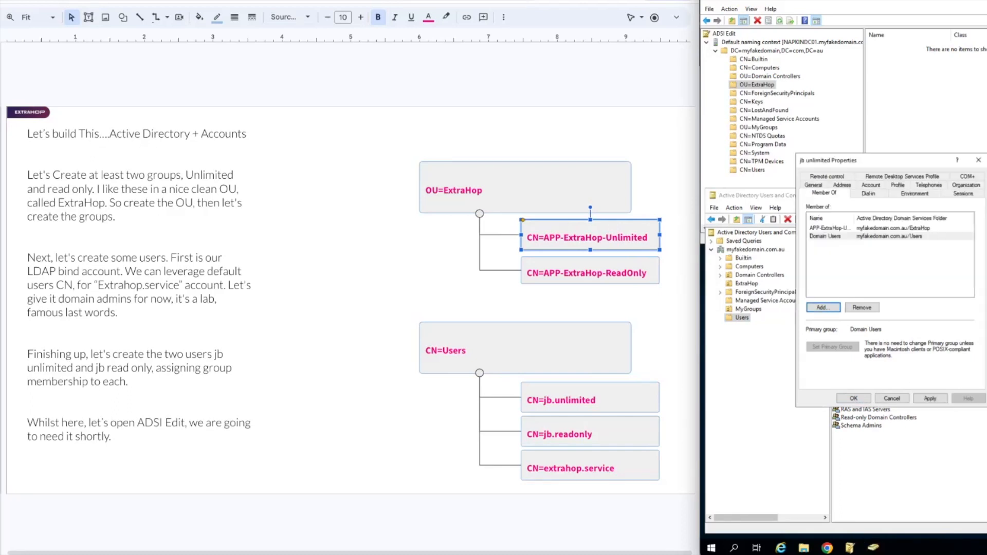
{"action": "left_click", "coordinate": [931, 399]}
{"action": "key", "text": "Return"}
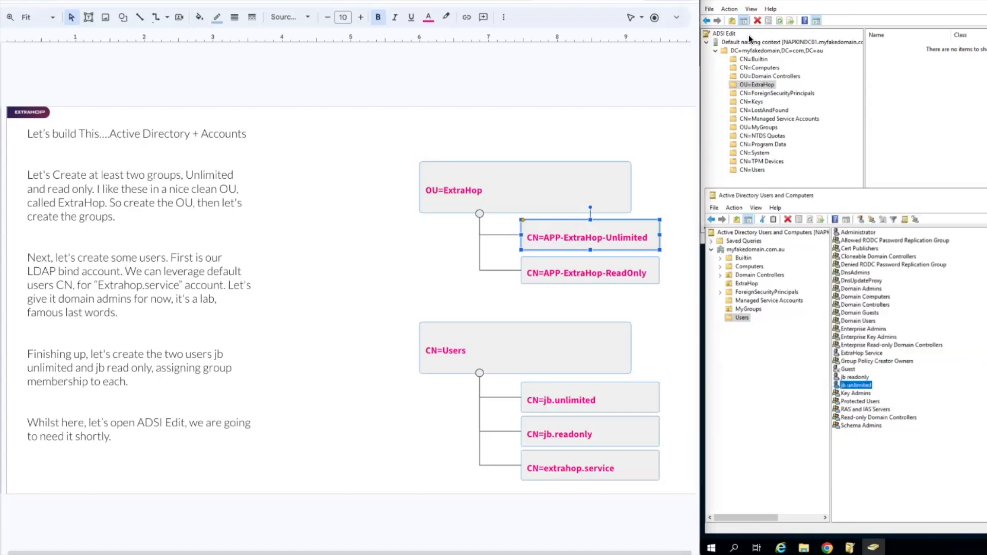
- Switch to ADSI Edit, refresh its root and the DC=myfakedomain,DC=com,DC=au node, and expand the domain node
{"action": "left_click", "coordinate": [728, 35]}
{"action": "right_click", "coordinate": [728, 35]}
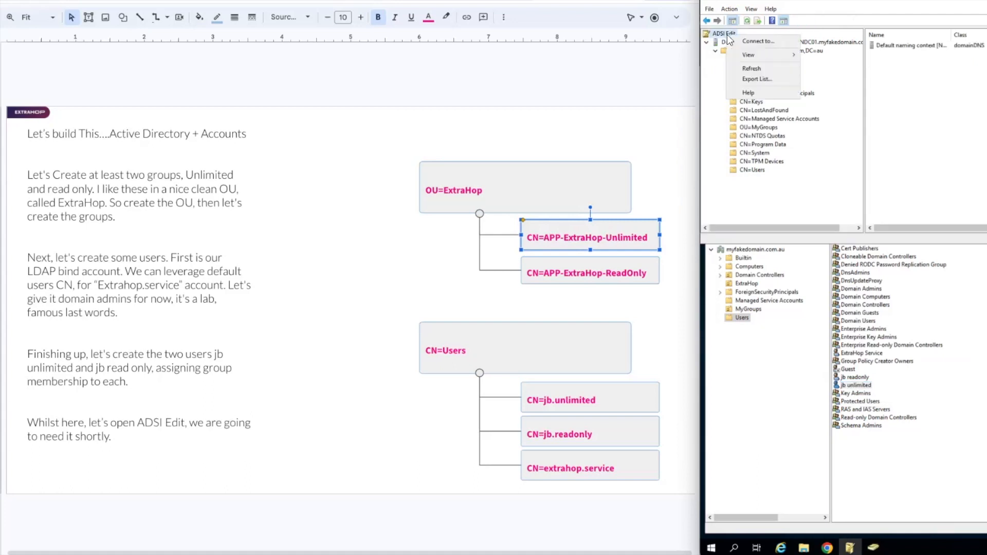
{"action": "left_click", "coordinate": [752, 69]}
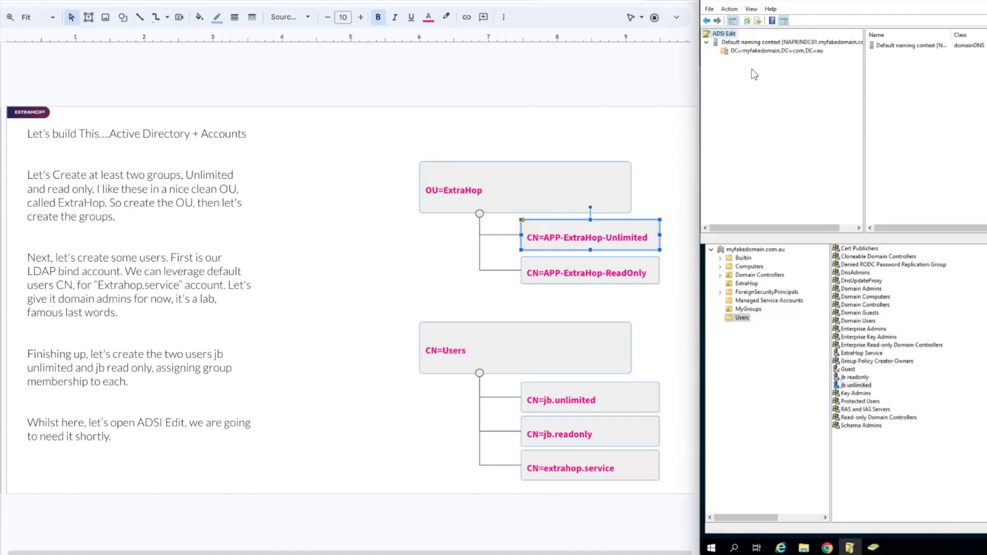
{"action": "left_click", "coordinate": [743, 42]}
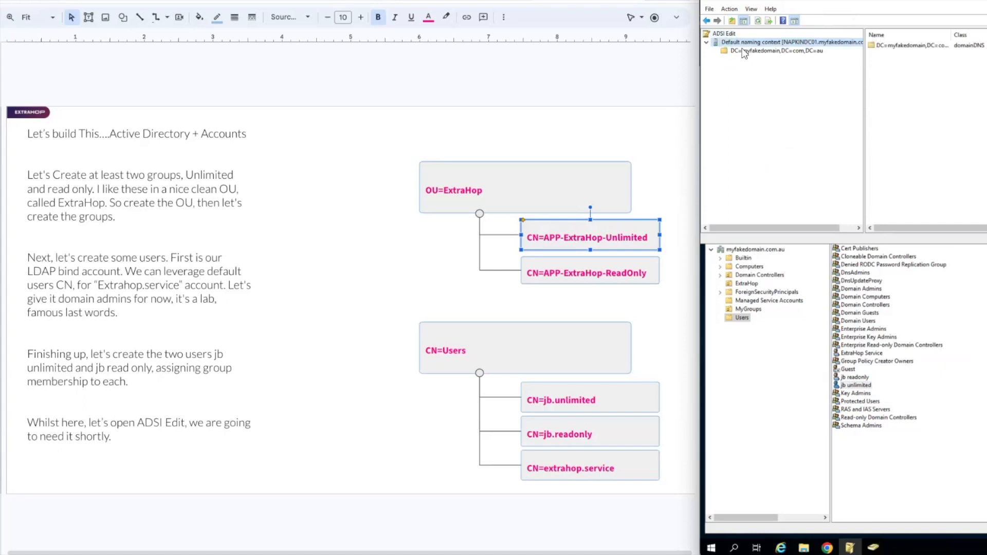
{"action": "left_click", "coordinate": [743, 51]}
{"action": "right_click", "coordinate": [742, 50]}
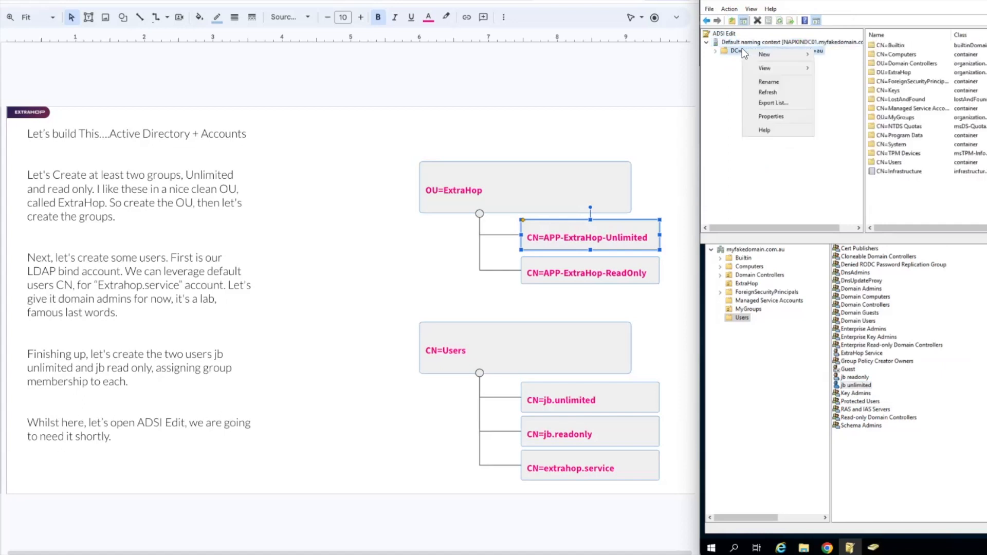
{"action": "left_click", "coordinate": [765, 91]}
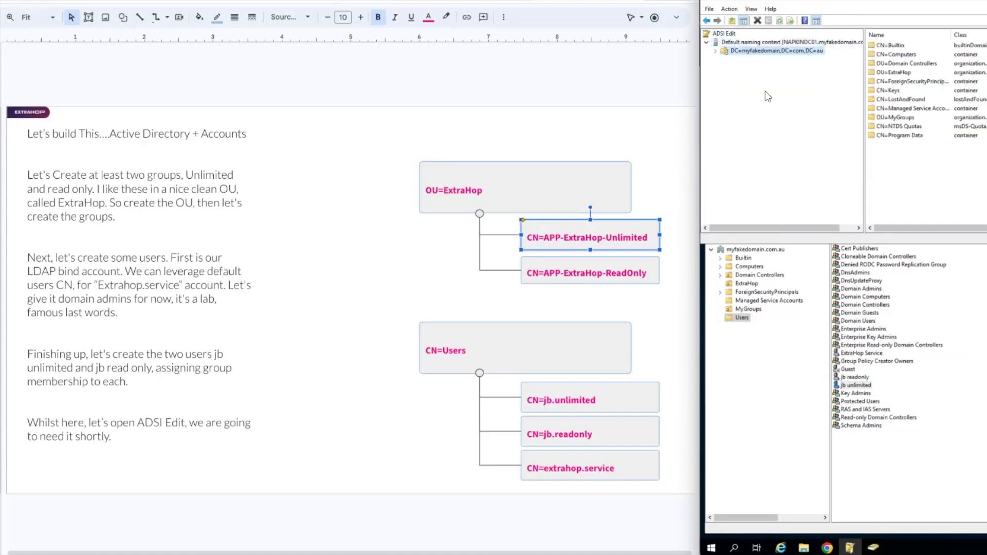
{"action": "left_click", "coordinate": [716, 51]}
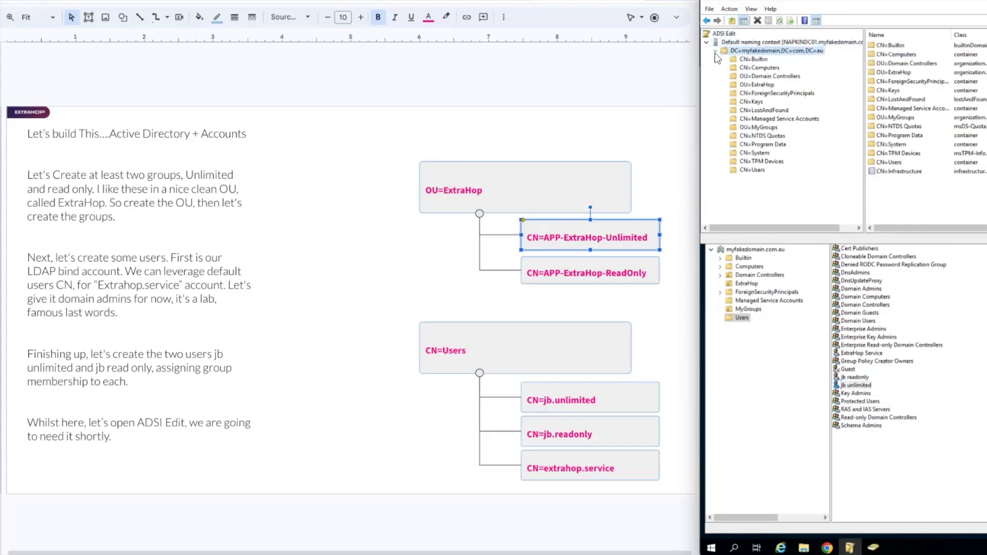
- View the contents of OU=ExtraHop and CN=Users, and select the CN=ExtraHop Service account
{"action": "left_click", "coordinate": [757, 85]}
{"action": "left_click", "coordinate": [759, 172]}
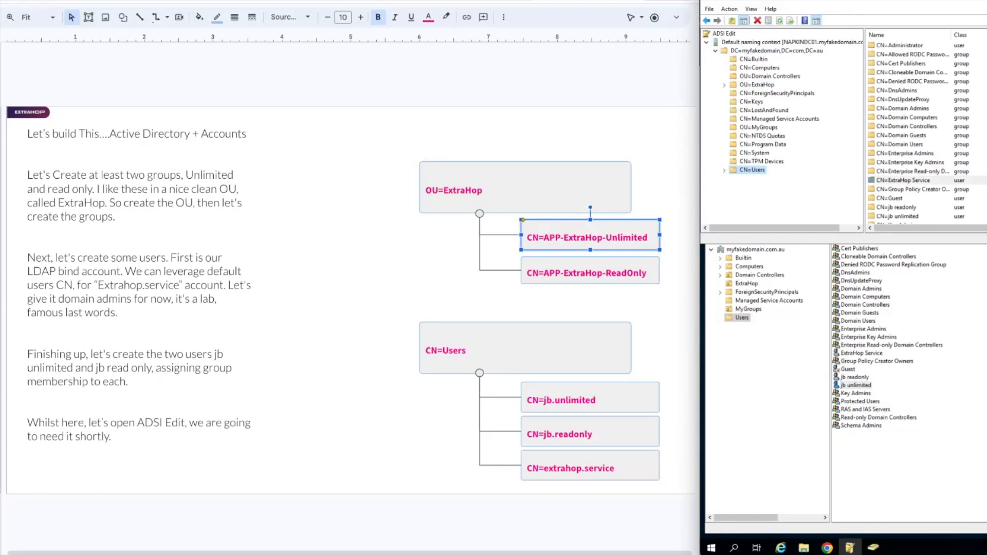
{"action": "left_click", "coordinate": [903, 181]}
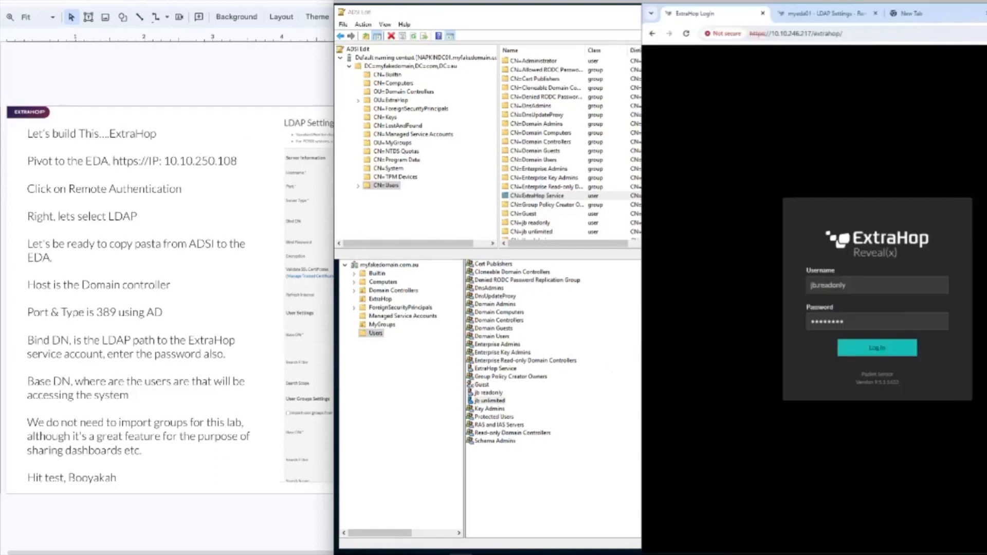
- Log in to ExtraHop Reveal(x) in the browser as setup with the account password, and skip the Cloud Services connection
{"action": "double_click", "coordinate": [857, 286]}
{"action": "type", "text": "setup"}
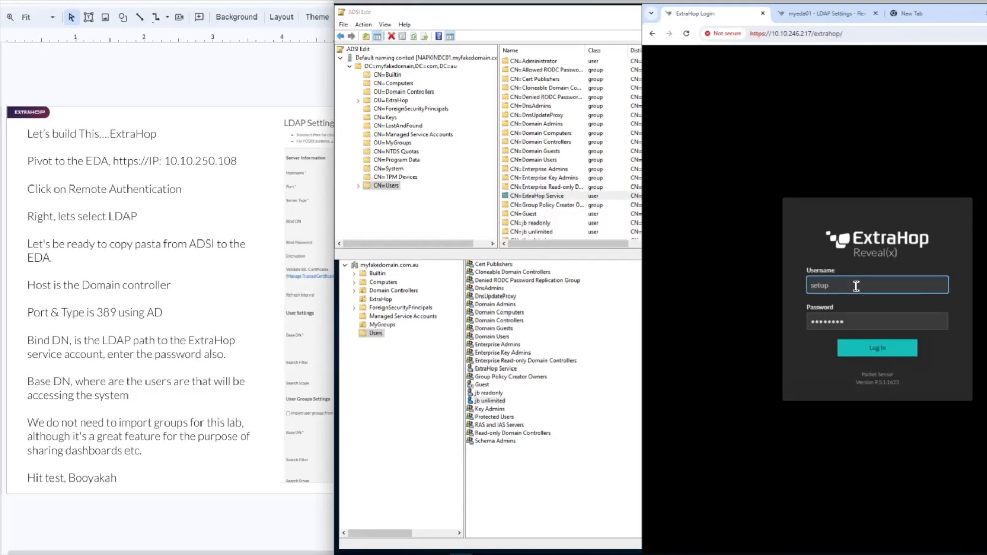
{"action": "key", "text": "Tab"}
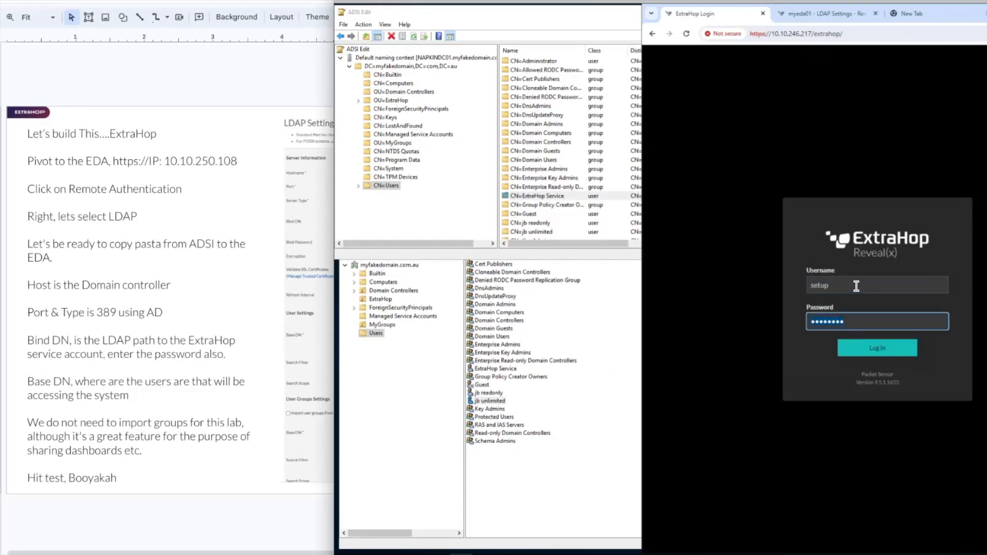
{"action": "type", "text": "************"}
{"action": "key", "text": "Return"}
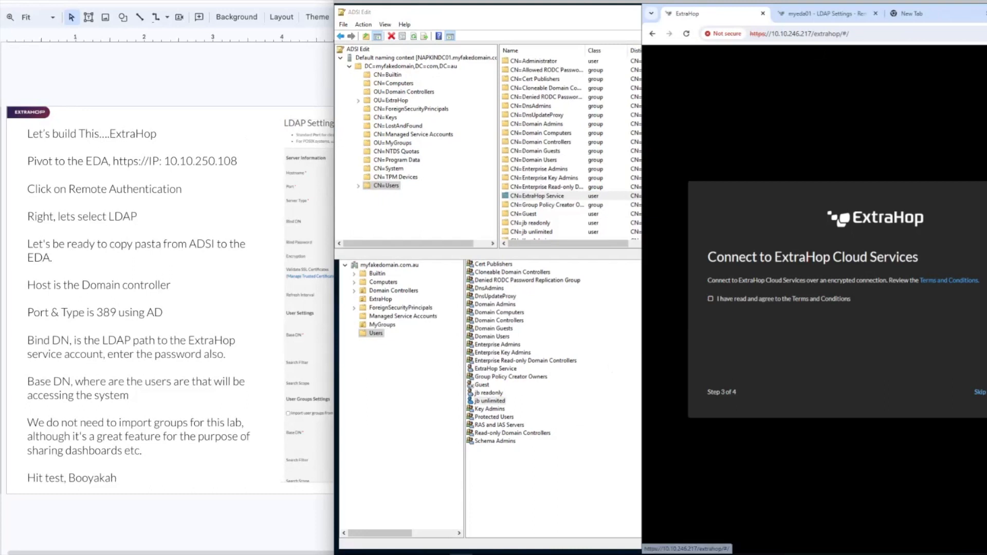
{"action": "left_click", "coordinate": [981, 392]}
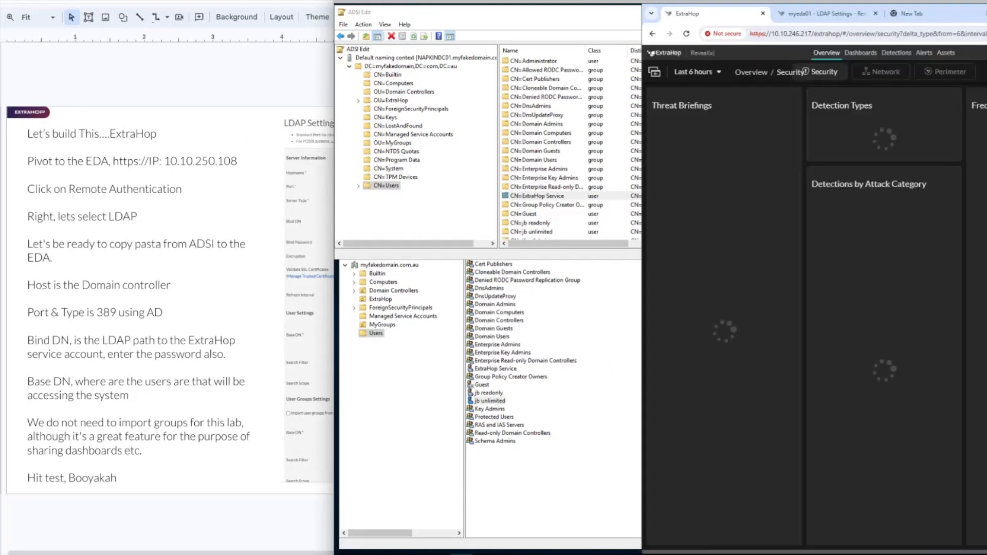
- Open the full ExtraHop administration settings, widen the browser window and go to the Remote Authentication page
{"action": "left_click", "coordinate": [986, 53]}
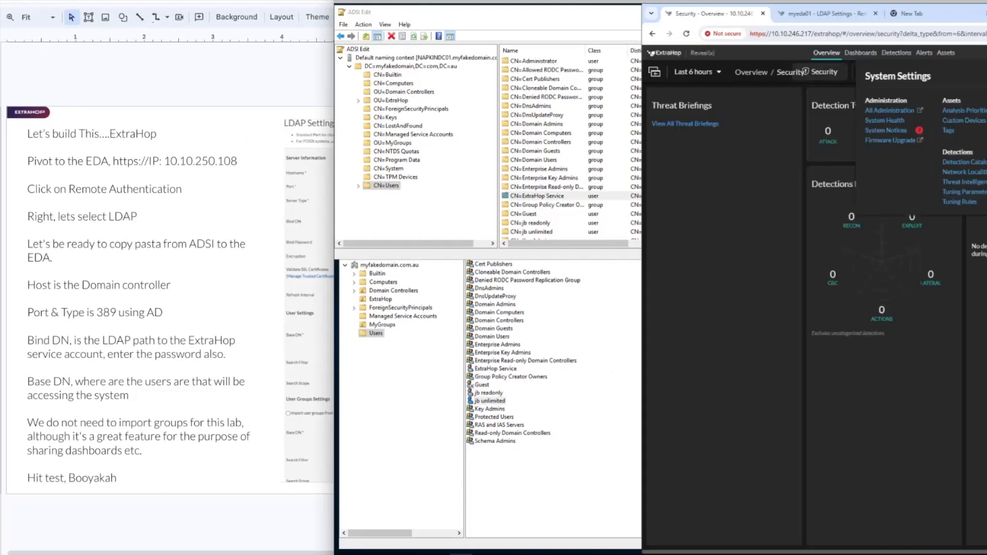
{"action": "left_click", "coordinate": [893, 110]}
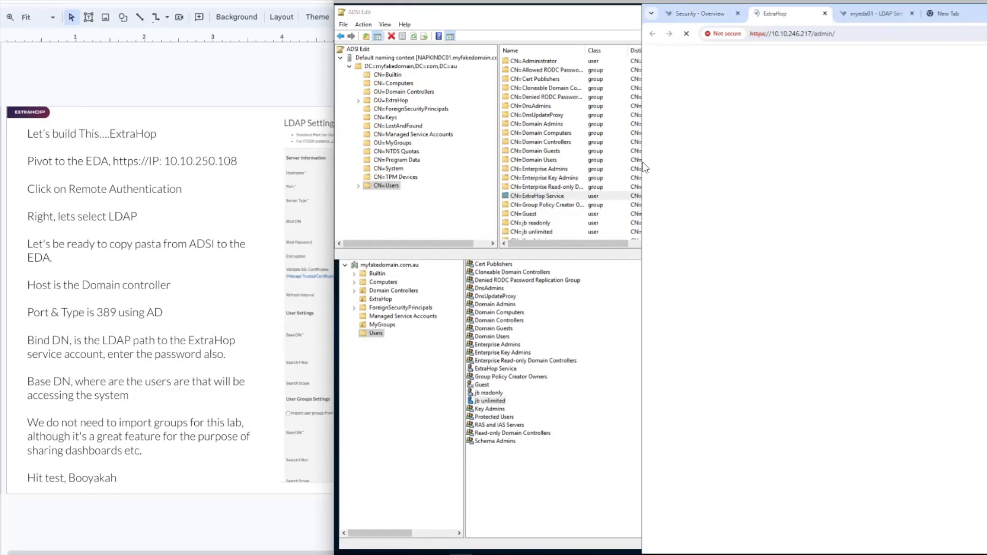
{"action": "left_click_drag", "start_coordinate": [639, 162], "coordinate": [551, 184]}
{"action": "left_click", "coordinate": [830, 233]}
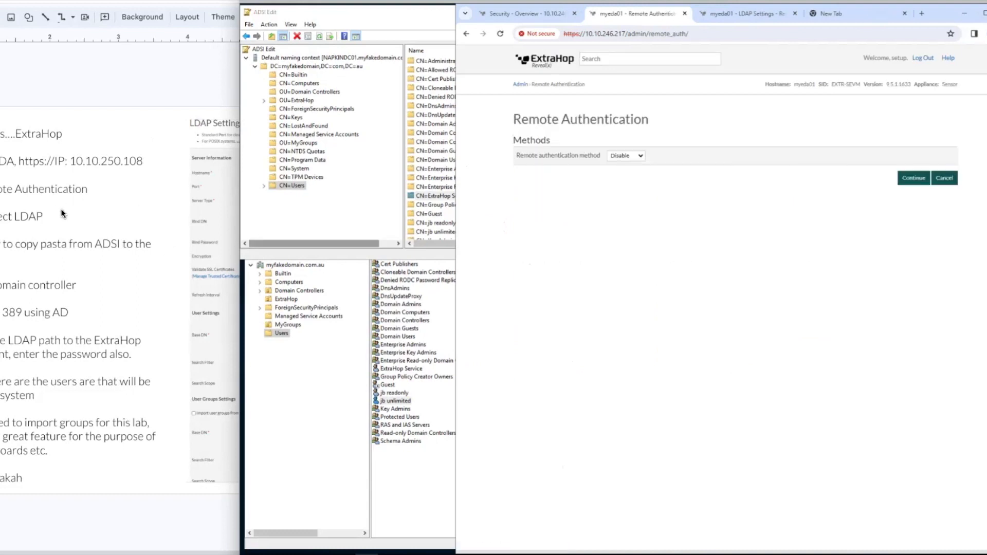
- Choose LDAP as the remote authentication method and continue to its settings
{"action": "left_click", "coordinate": [640, 156]}
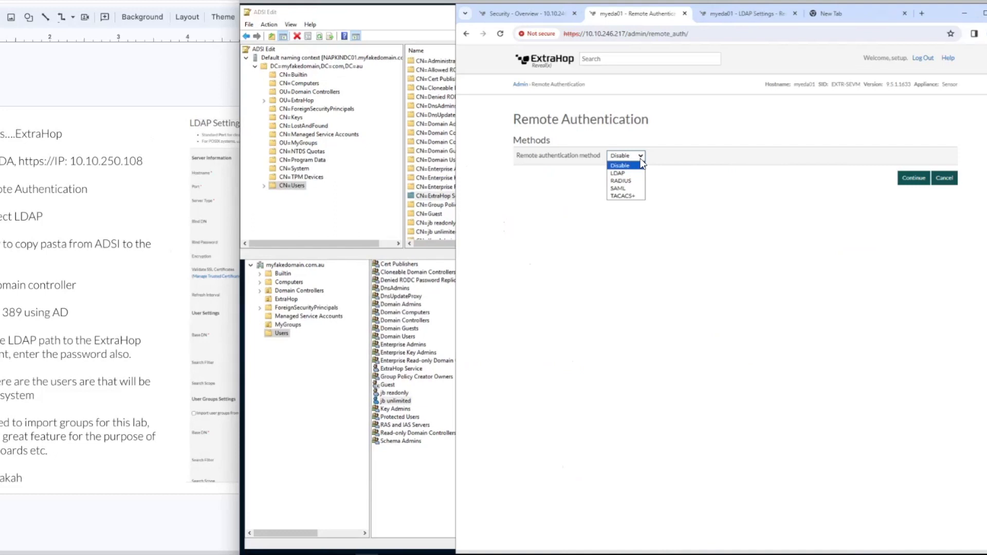
{"action": "left_click", "coordinate": [640, 157]}
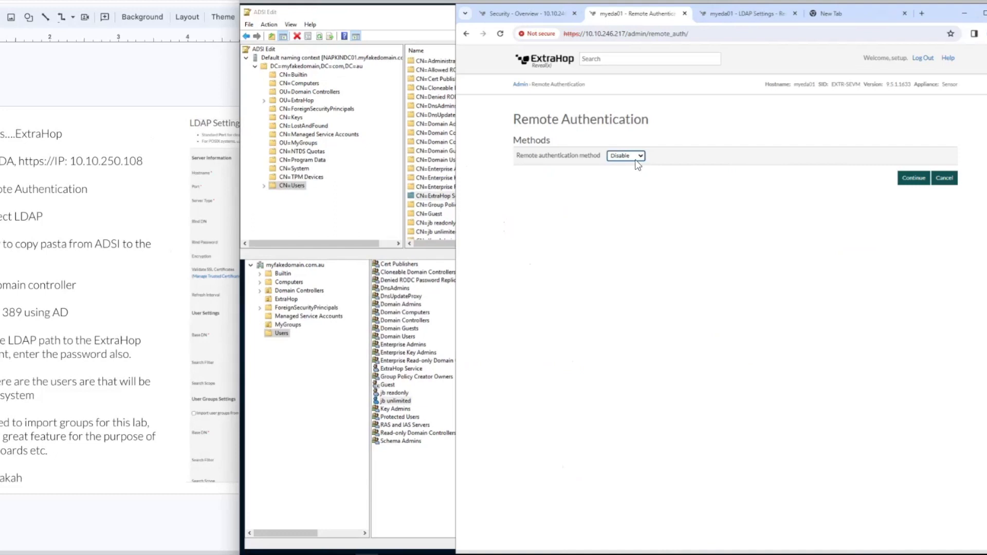
{"action": "left_click", "coordinate": [641, 157]}
{"action": "left_click", "coordinate": [638, 174]}
{"action": "left_click", "coordinate": [913, 178]}
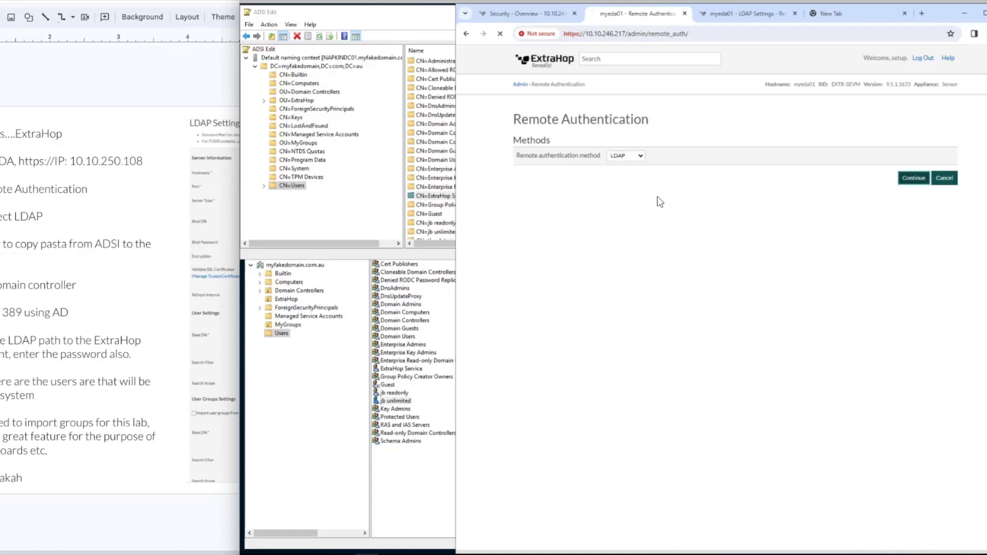
- Set the LDAP hostname to 10.10.250.108 and the server type to Active Directory
{"action": "left_click", "coordinate": [670, 198]}
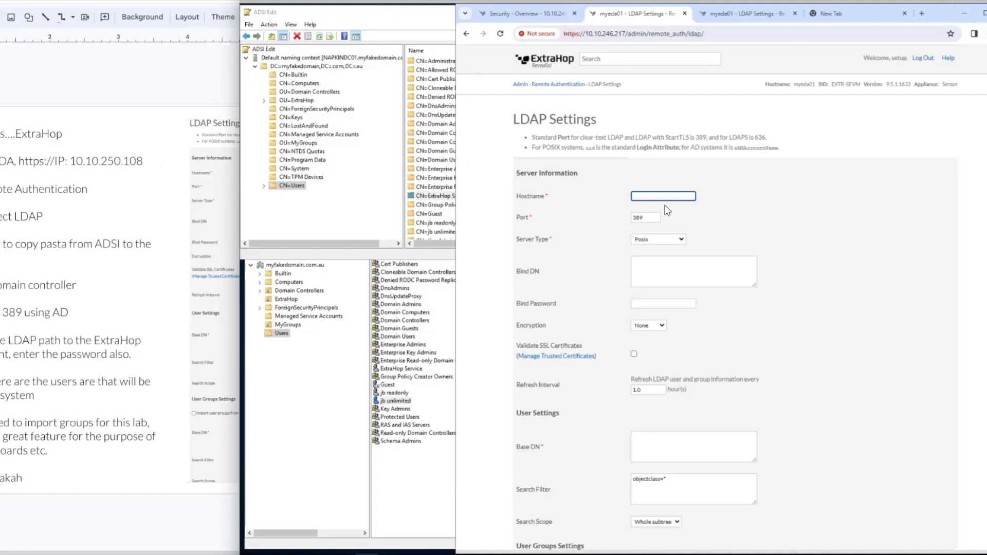
{"action": "type", "text": "10.10.250.108"}
{"action": "left_click", "coordinate": [682, 240]}
{"action": "left_click", "coordinate": [673, 257]}
{"action": "left_click", "coordinate": [671, 270]}
- Check the slides for the Bind DN format and the service account in the directory diagram, and return to the LDAP settings
{"action": "left_click", "coordinate": [147, 200]}
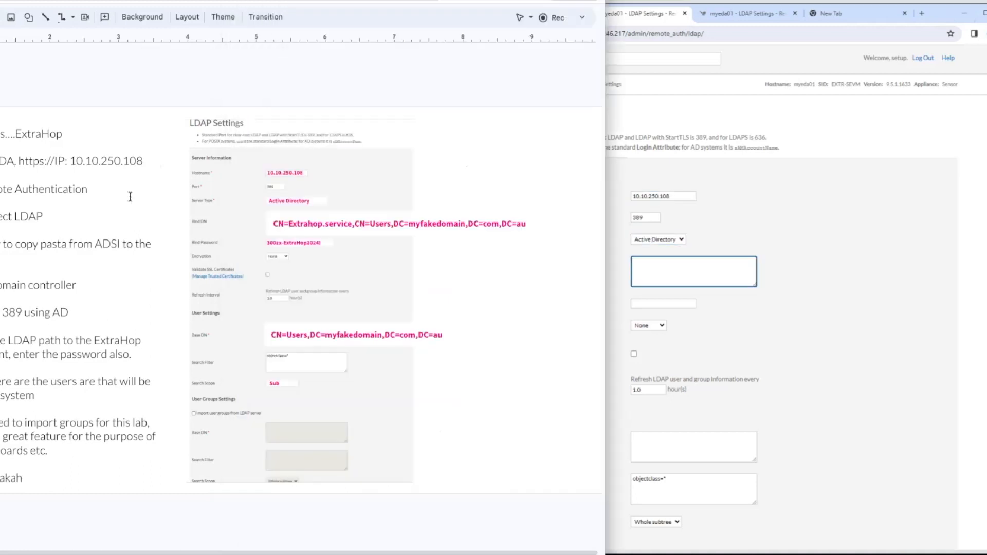
{"action": "left_click", "coordinate": [302, 227]}
{"action": "scroll", "coordinate": [253, 225], "scroll_direction": "up", "scroll_amount": 1}
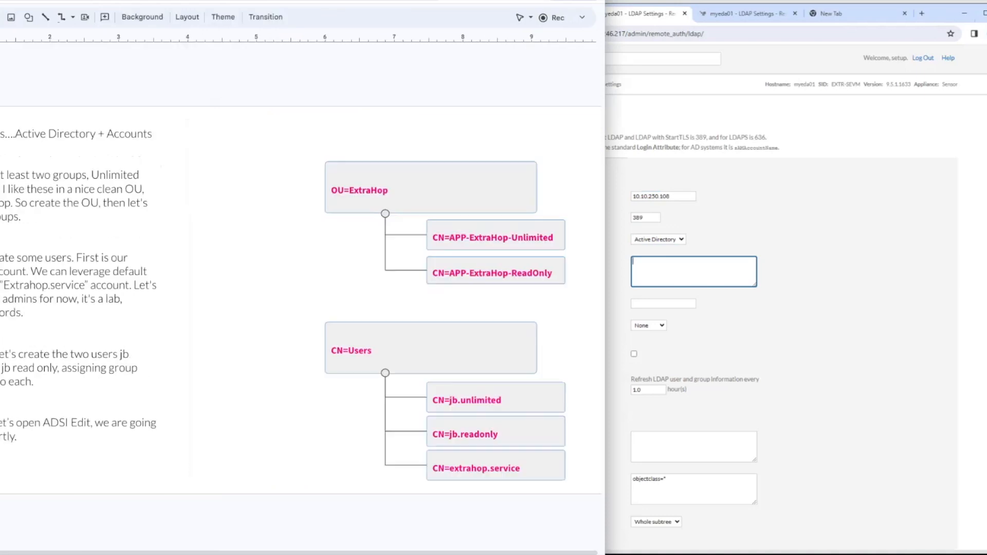
{"action": "left_click", "coordinate": [476, 468]}
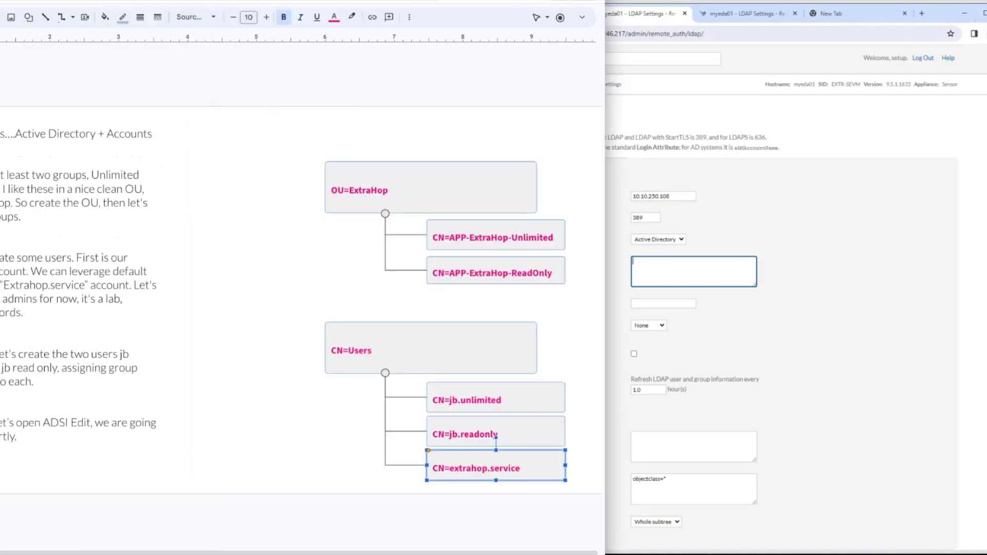
{"action": "scroll", "coordinate": [320, 230], "scroll_direction": "down", "scroll_amount": 1}
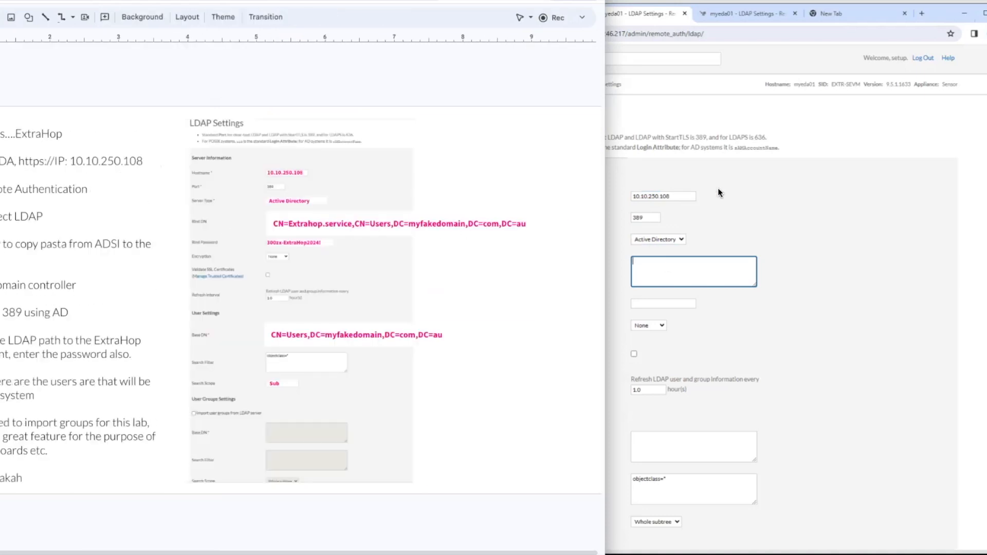
{"action": "left_click", "coordinate": [763, 170]}
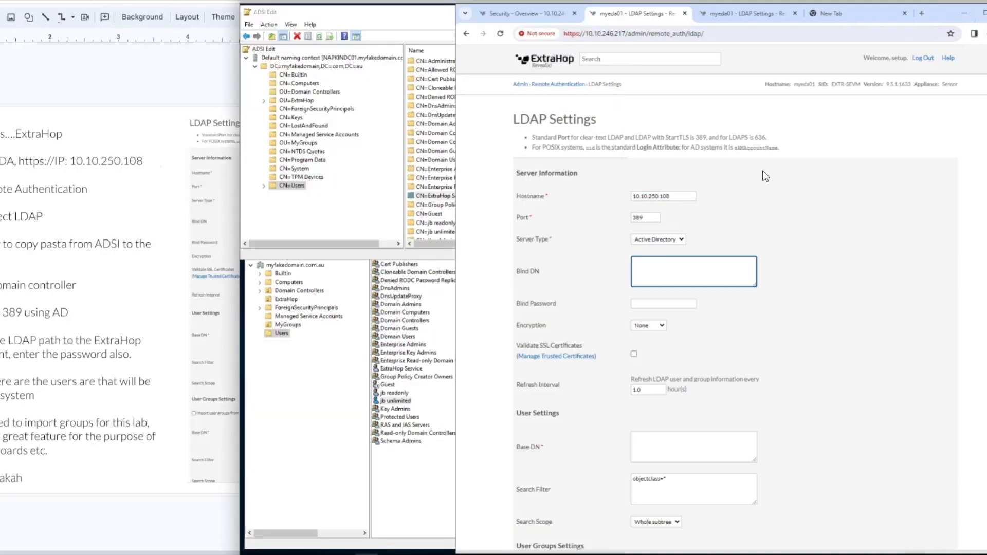
- Open the properties of the CN=ExtraHop Service account in ADSI Edit and move the dialog into view
{"action": "left_click", "coordinate": [437, 195]}
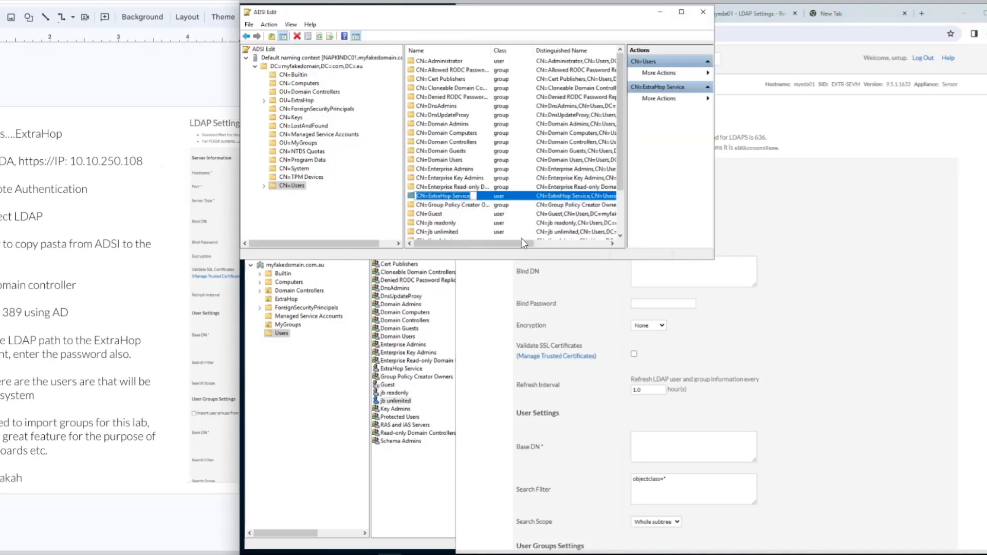
{"action": "left_click_drag", "start_coordinate": [523, 243], "coordinate": [580, 242]}
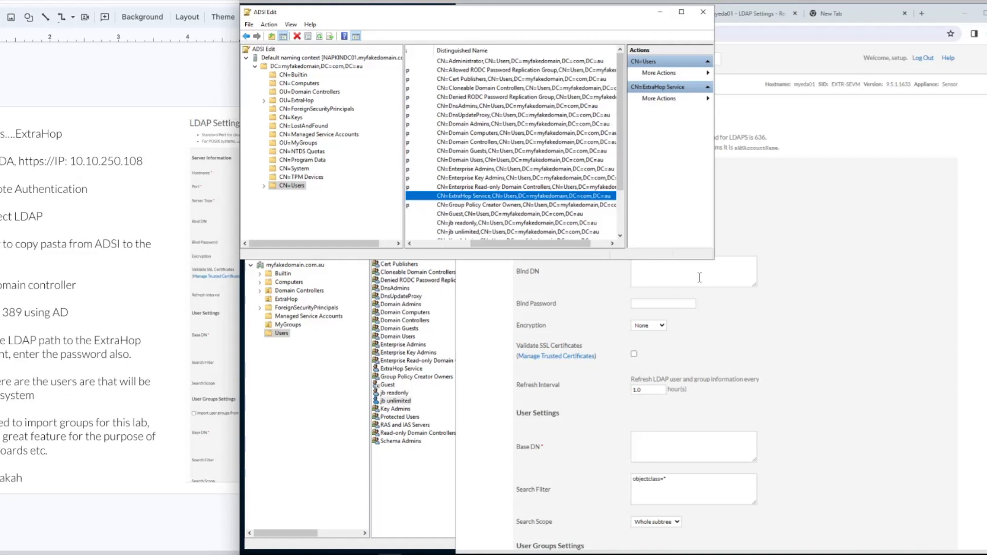
{"action": "right_click", "coordinate": [552, 197]}
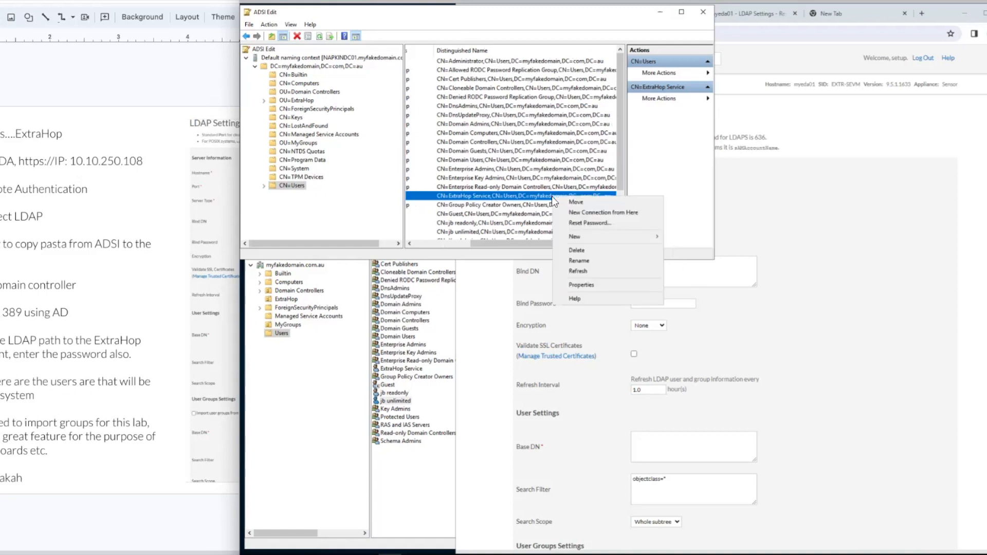
{"action": "left_click", "coordinate": [587, 286]}
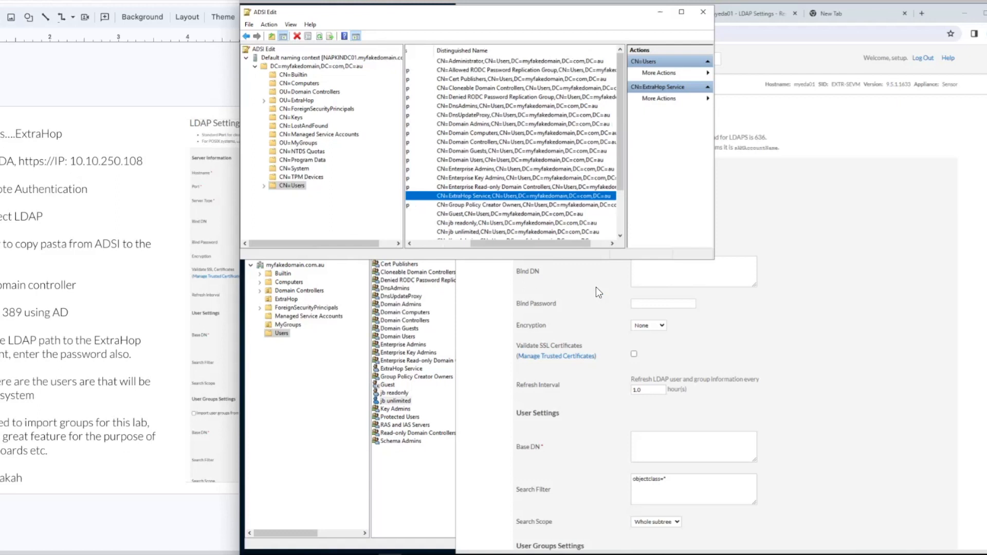
{"action": "left_click_drag", "start_coordinate": [932, 189], "coordinate": [489, 126]}
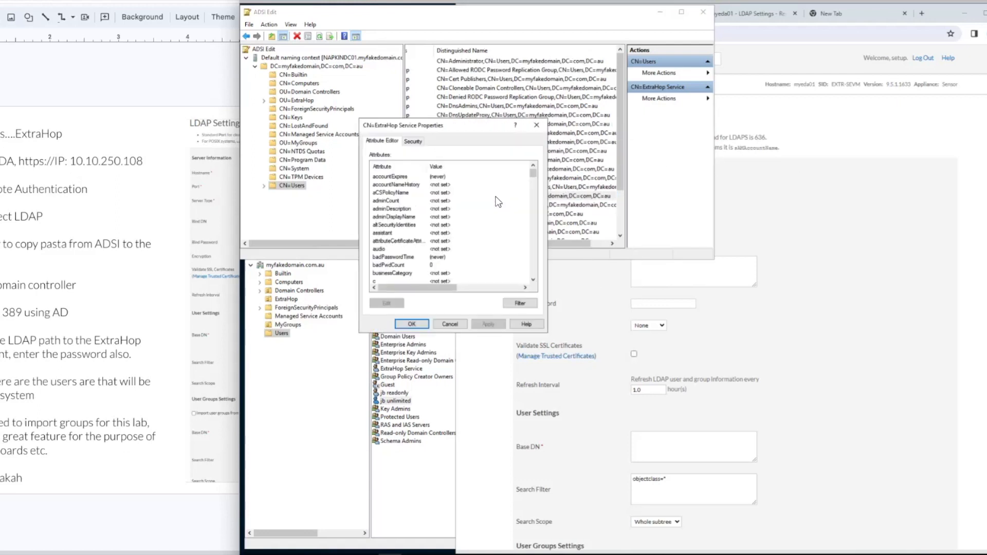
- Find the ExtraHop Service account's distinguishedName attribute and copy its value
{"action": "left_click", "coordinate": [533, 281]}
{"action": "left_click", "coordinate": [533, 281]}
{"action": "left_click", "coordinate": [533, 281]}
{"action": "left_click", "coordinate": [533, 281]}
{"action": "left_click", "coordinate": [533, 281]}
{"action": "left_click", "coordinate": [534, 281]}
{"action": "left_click", "coordinate": [534, 282]}
{"action": "left_click", "coordinate": [533, 281]}
{"action": "left_click", "coordinate": [533, 281]}
{"action": "left_click", "coordinate": [534, 282]}
{"action": "left_click", "coordinate": [533, 281]}
{"action": "left_click", "coordinate": [534, 281]}
{"action": "left_click", "coordinate": [534, 281]}
{"action": "left_click", "coordinate": [534, 280]}
{"action": "left_click", "coordinate": [533, 281]}
{"action": "left_click", "coordinate": [533, 281]}
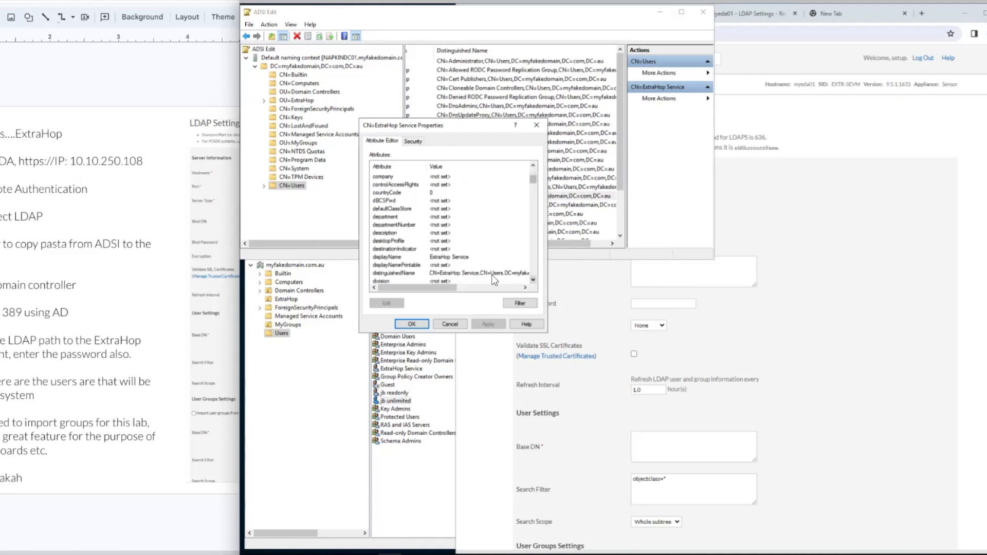
{"action": "double_click", "coordinate": [456, 273]}
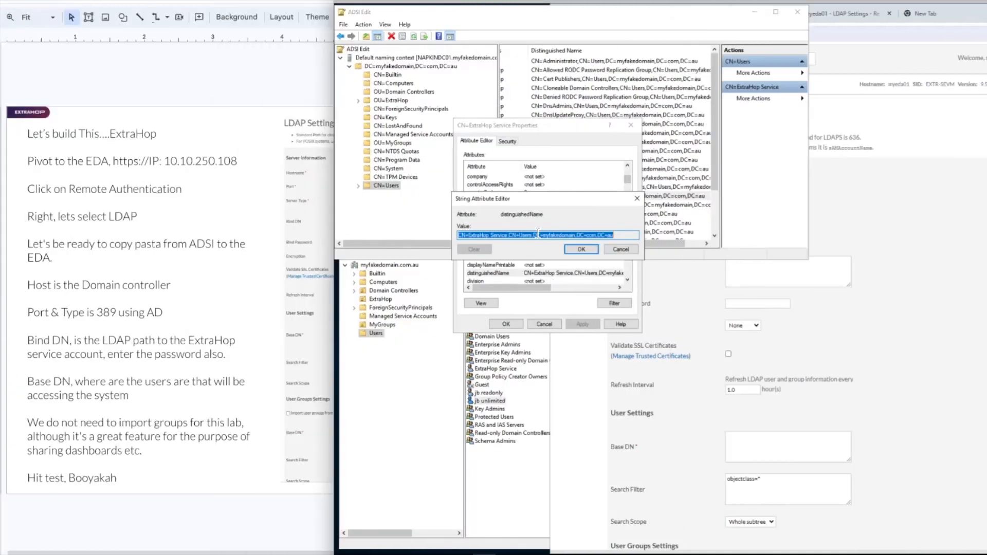
{"action": "right_click", "coordinate": [542, 234]}
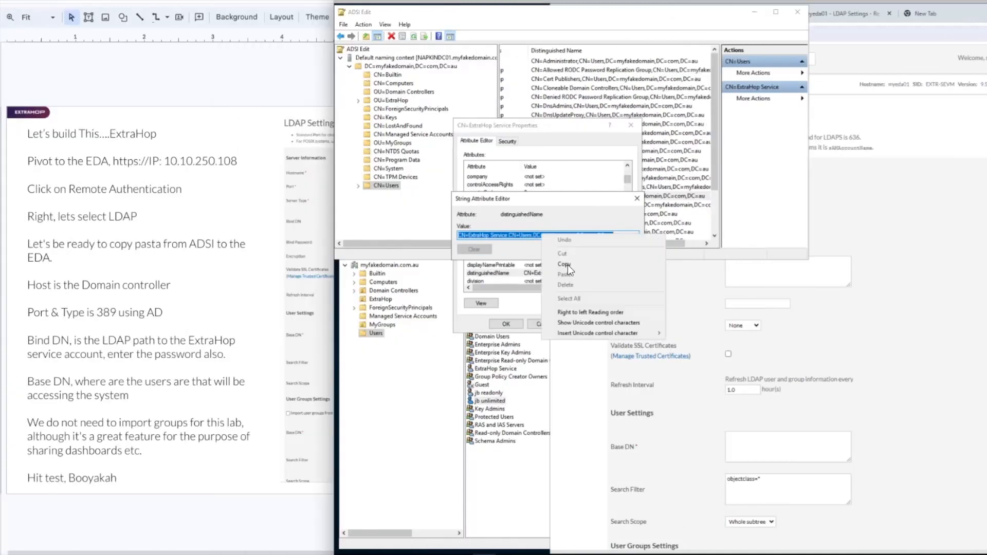
{"action": "left_click", "coordinate": [568, 265]}
- Paste the copied distinguished name as the Bind DN in the ExtraHop LDAP settings and enter the bind password
{"action": "left_click", "coordinate": [784, 274]}
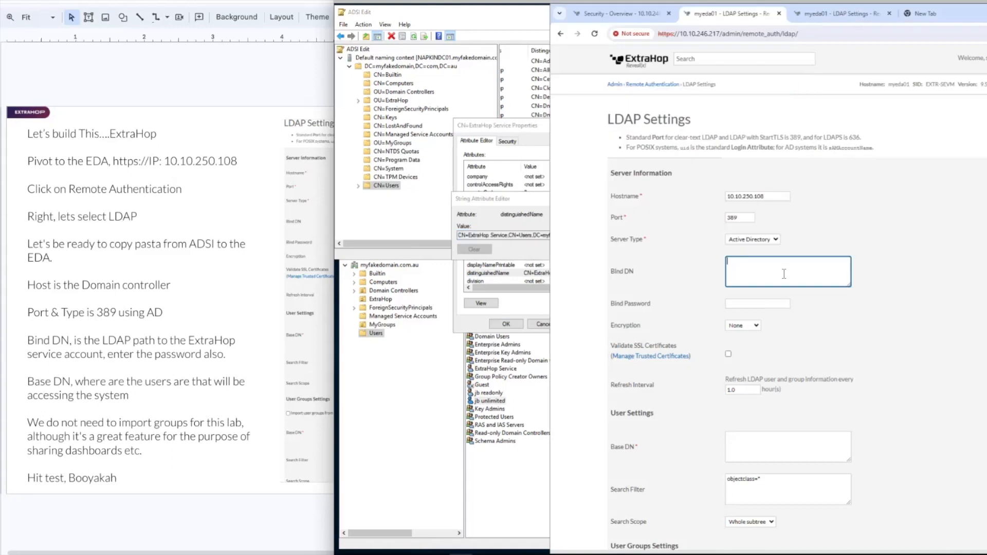
{"action": "right_click", "coordinate": [782, 274]}
{"action": "left_click", "coordinate": [797, 366]}
{"action": "left_click", "coordinate": [756, 303]}
{"action": "type", "text": "*"}
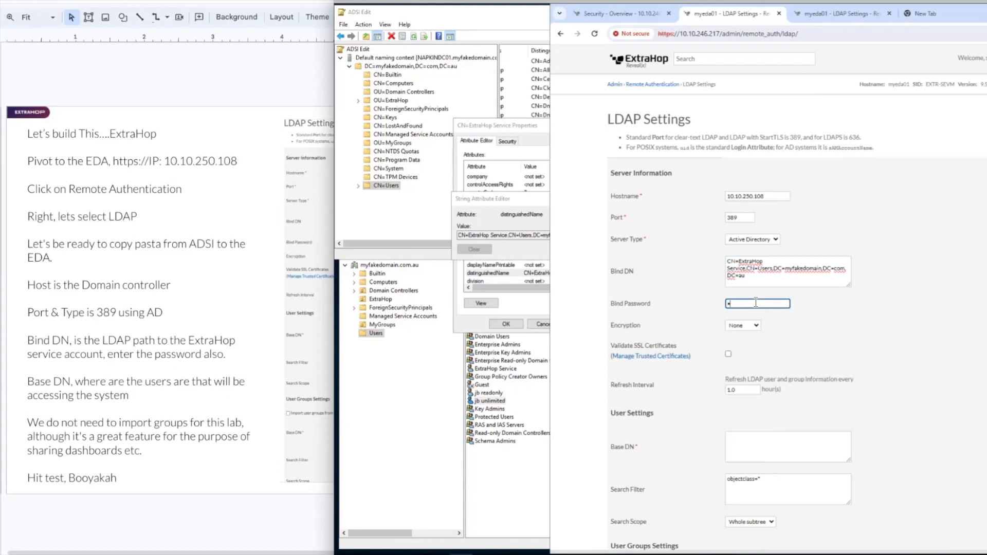
{"action": "type", "text": "********"}
- Close the ExtraHop Service account's dialogs in ADSI Edit and open the properties of the CN=Users container
{"action": "left_click", "coordinate": [196, 278]}
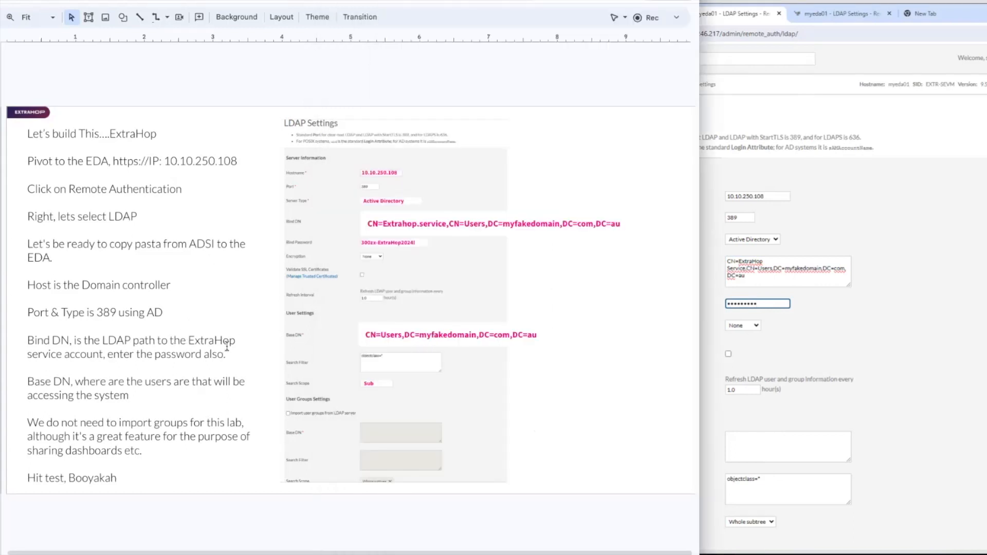
{"action": "left_click", "coordinate": [854, 356]}
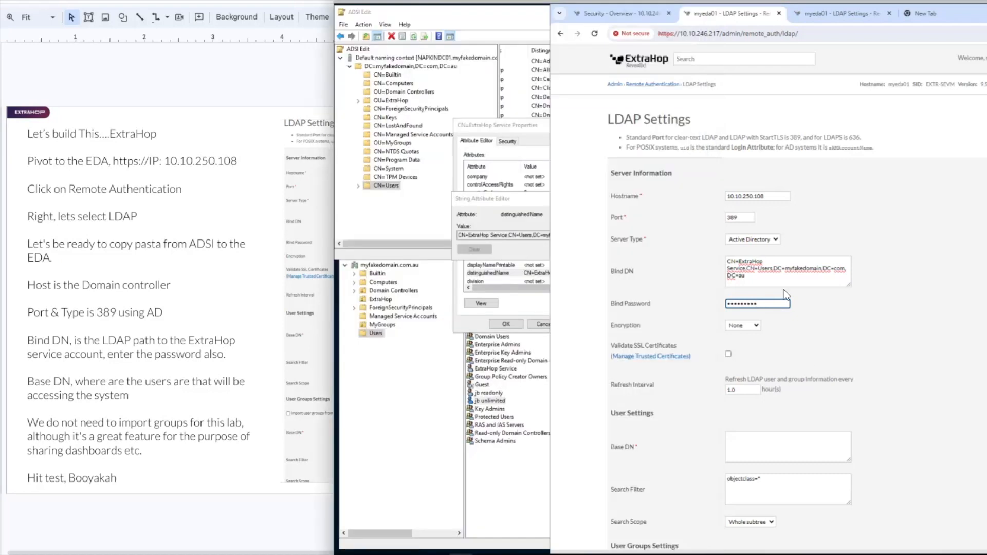
{"action": "left_click", "coordinate": [491, 199]}
{"action": "left_click", "coordinate": [622, 250]}
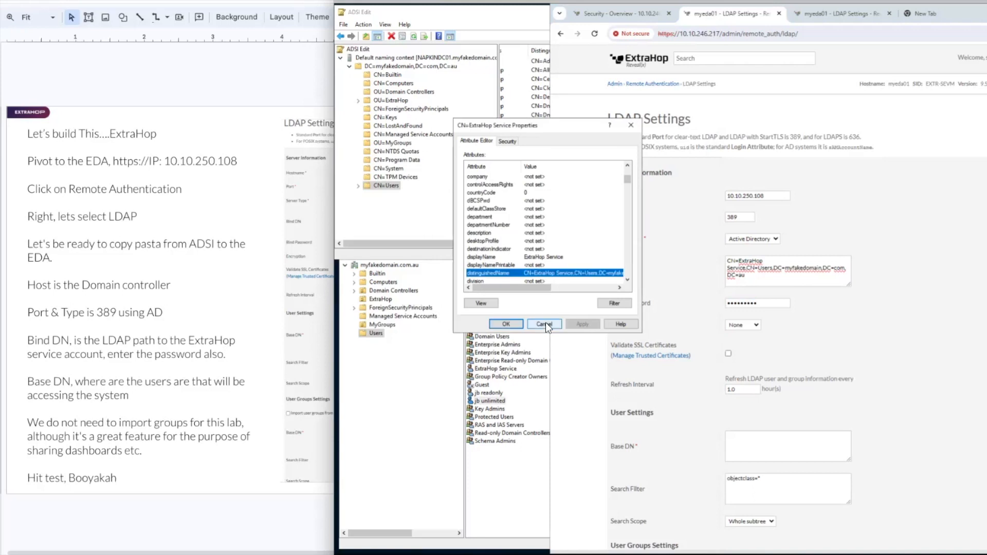
{"action": "left_click", "coordinate": [387, 186]}
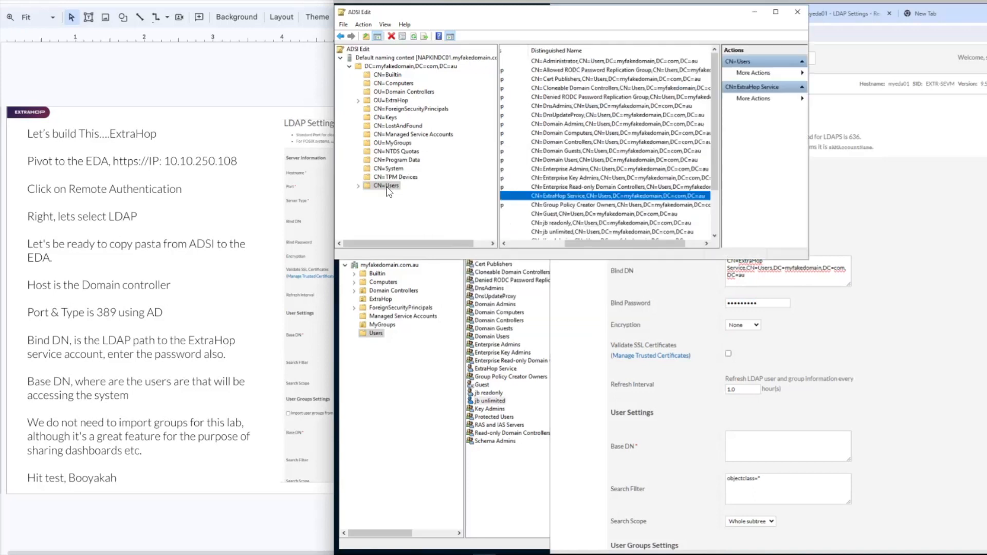
{"action": "right_click", "coordinate": [387, 186]}
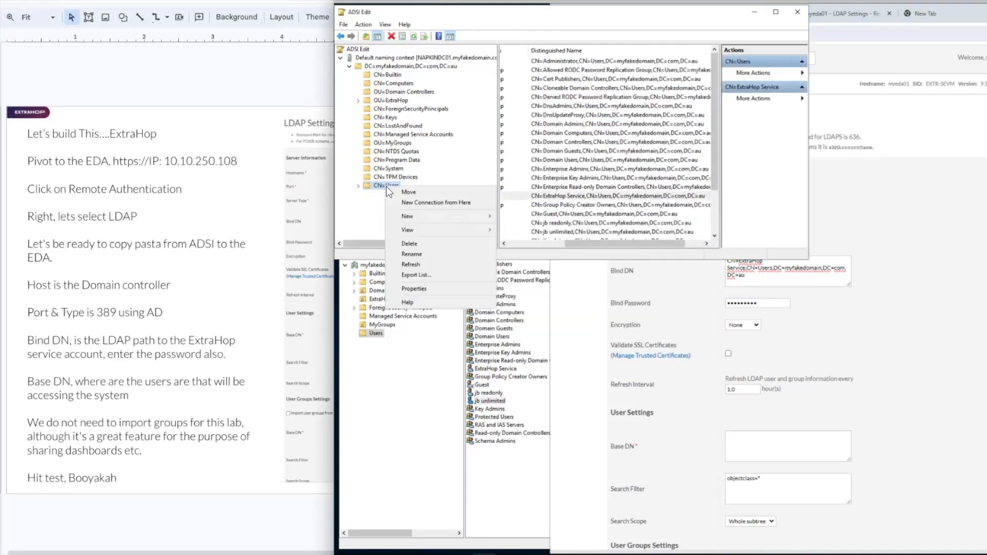
{"action": "left_click", "coordinate": [431, 291]}
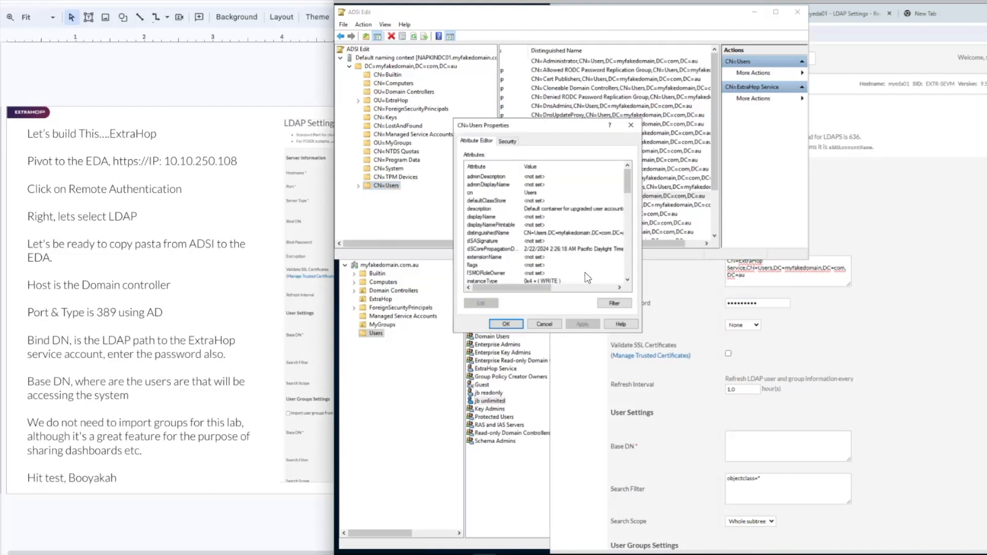
- Copy the CN=Users container's distinguishedName value and paste it as the user Base DN in the ExtraHop LDAP settings
{"action": "double_click", "coordinate": [566, 235]}
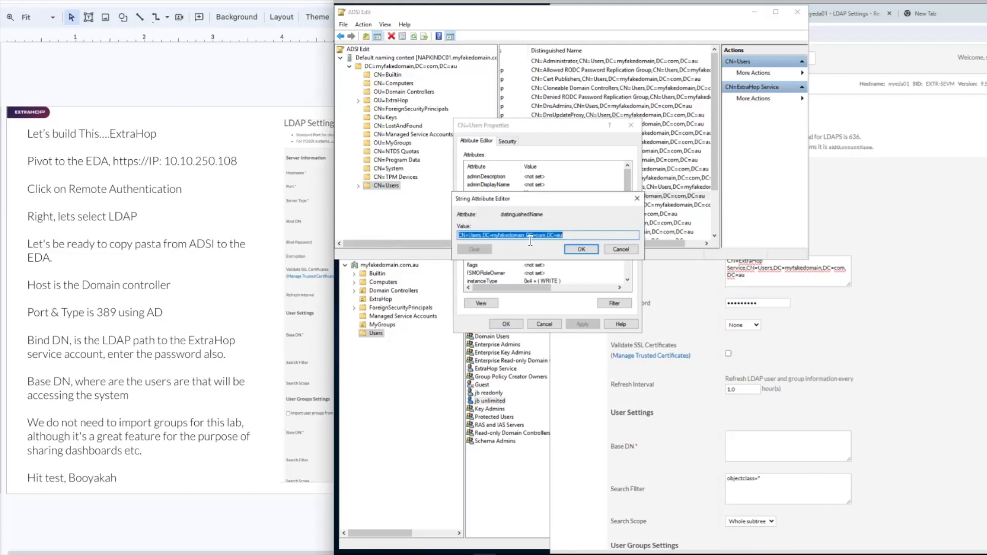
{"action": "right_click", "coordinate": [529, 238]}
{"action": "left_click", "coordinate": [554, 269]}
{"action": "left_click", "coordinate": [789, 446]}
{"action": "right_click", "coordinate": [760, 443]}
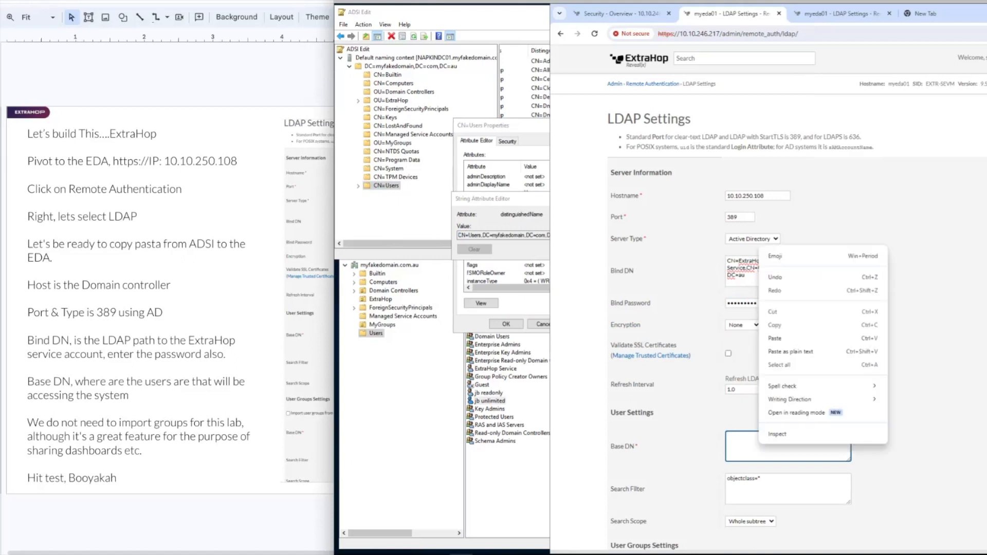
{"action": "left_click", "coordinate": [777, 339]}
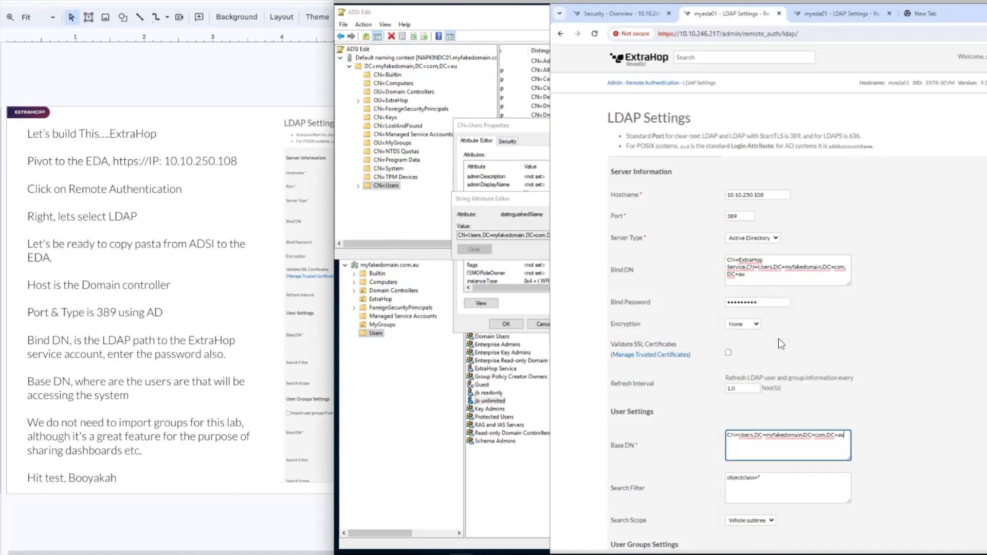
- Check the slide for the search scope and set the Search Scope under User Settings to Single level
{"action": "scroll", "coordinate": [769, 298], "scroll_direction": "down", "scroll_amount": 3}
{"action": "scroll", "coordinate": [769, 299], "scroll_direction": "down", "scroll_amount": 1}
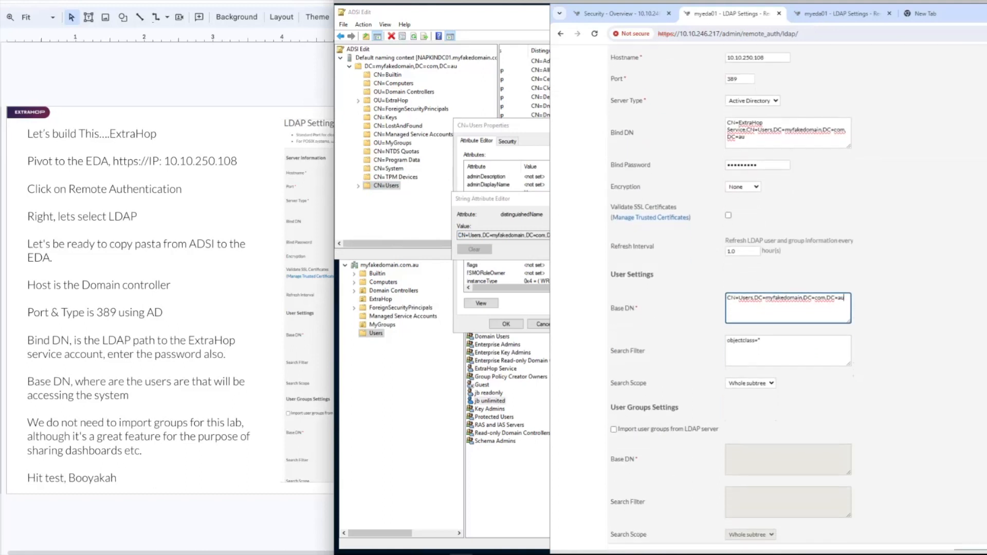
{"action": "left_click", "coordinate": [212, 320]}
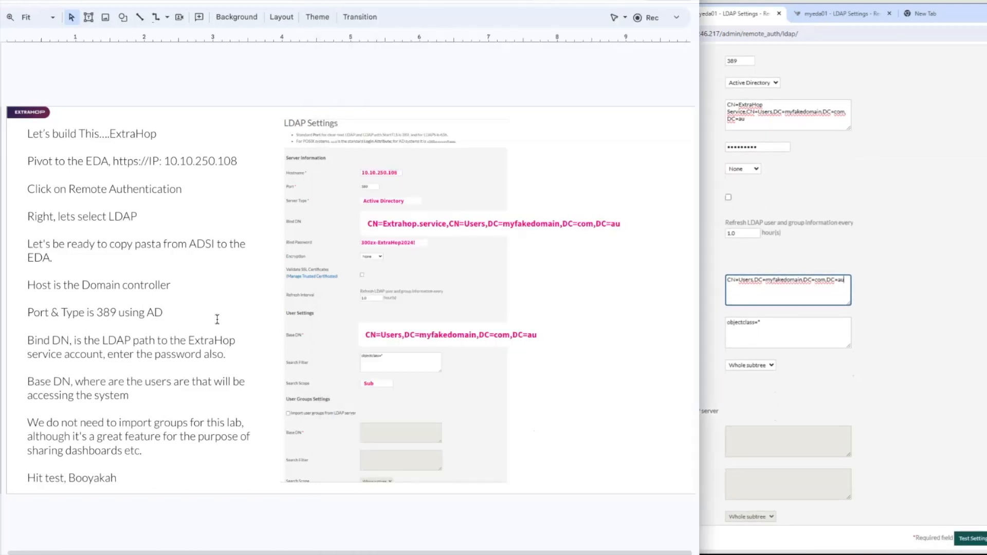
{"action": "left_click", "coordinate": [769, 369]}
{"action": "left_click", "coordinate": [773, 368]}
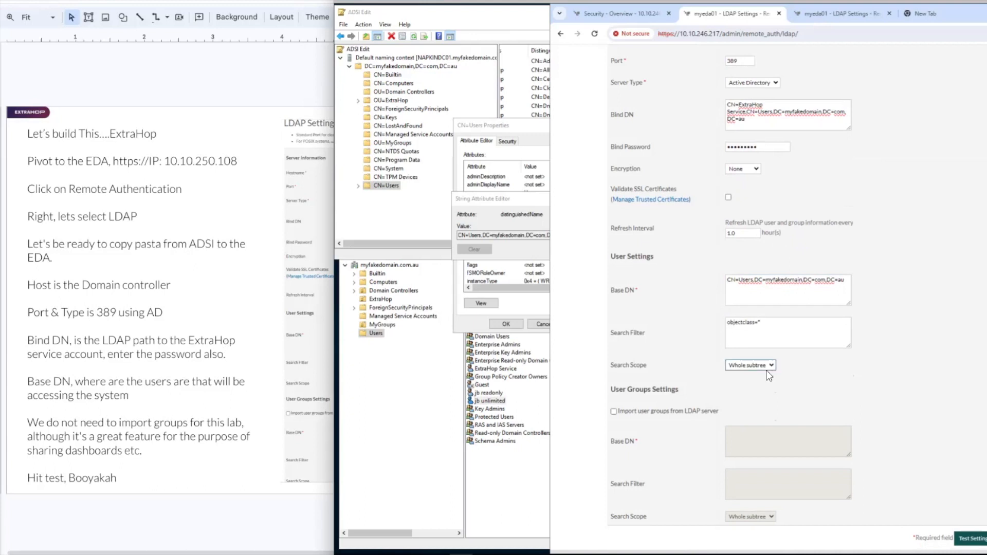
{"action": "left_click", "coordinate": [756, 384]}
- Test the LDAP settings, then save them and continue to the remote user privileges
{"action": "scroll", "coordinate": [884, 383], "scroll_direction": "down", "scroll_amount": 1}
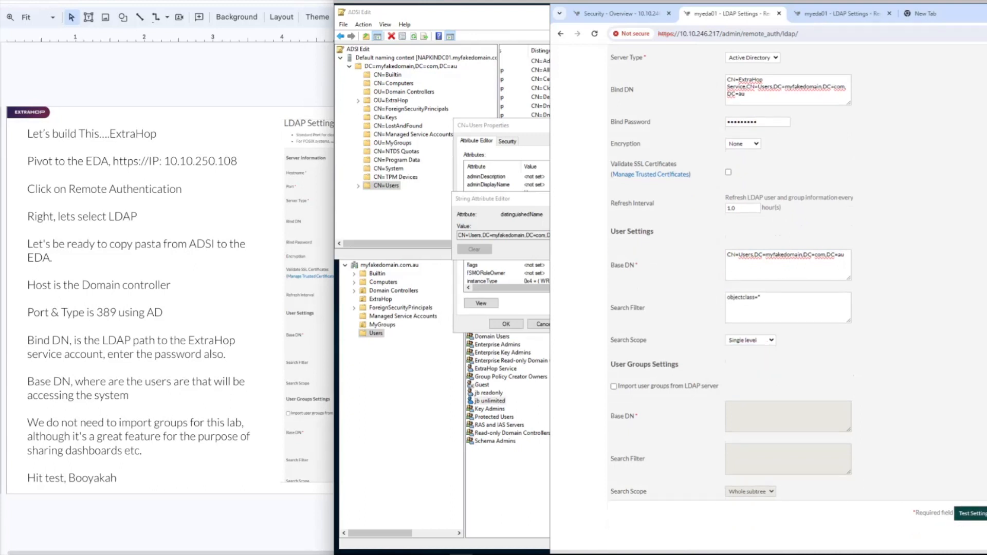
{"action": "left_click", "coordinate": [971, 514]}
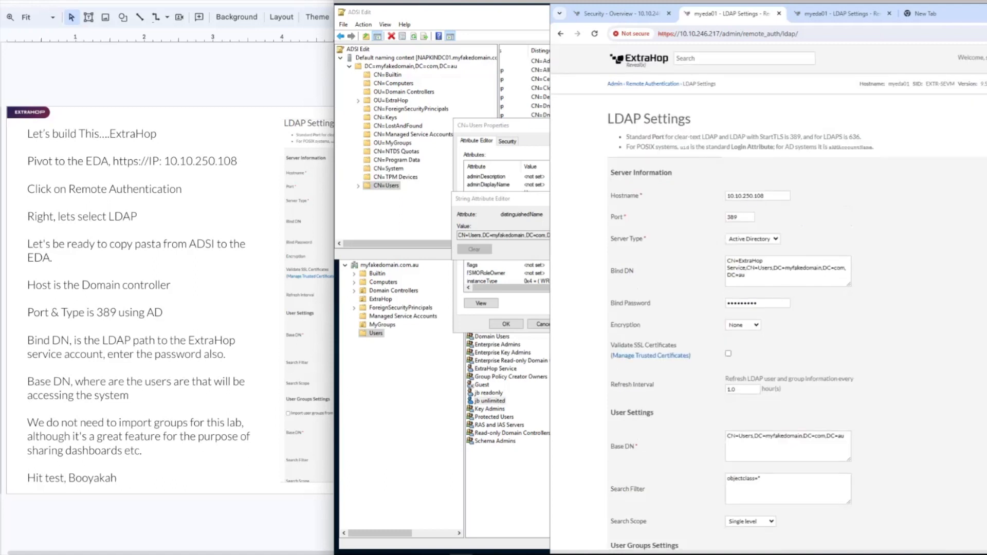
{"action": "scroll", "coordinate": [771, 308], "scroll_direction": "down", "scroll_amount": 5}
{"action": "left_click_drag", "start_coordinate": [607, 510], "coordinate": [681, 509]}
{"action": "left_click", "coordinate": [710, 522]}
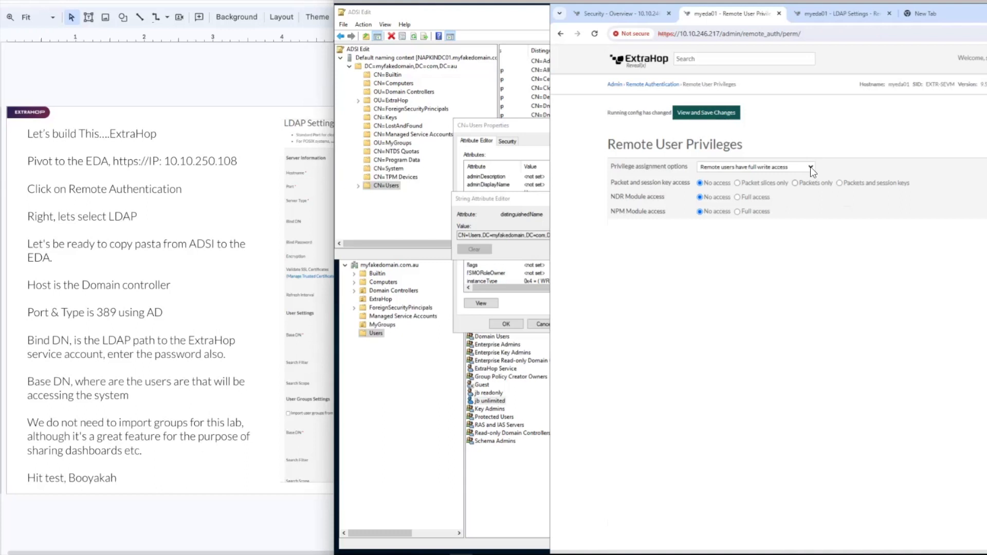
- Set the privilege assignment option to "Obtain privileges level from remote server"
{"action": "left_click", "coordinate": [810, 166]}
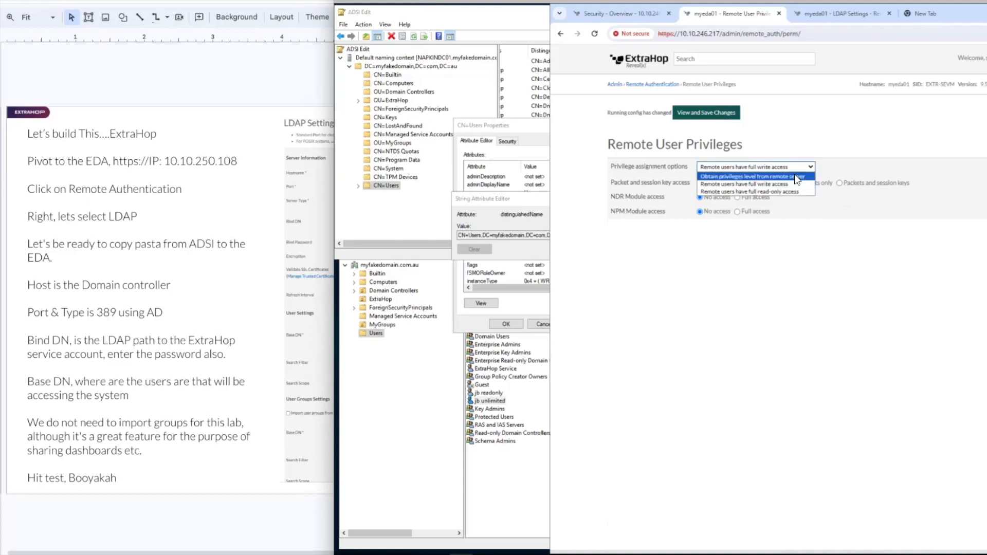
{"action": "left_click", "coordinate": [794, 175]}
{"action": "left_click", "coordinate": [762, 183]}
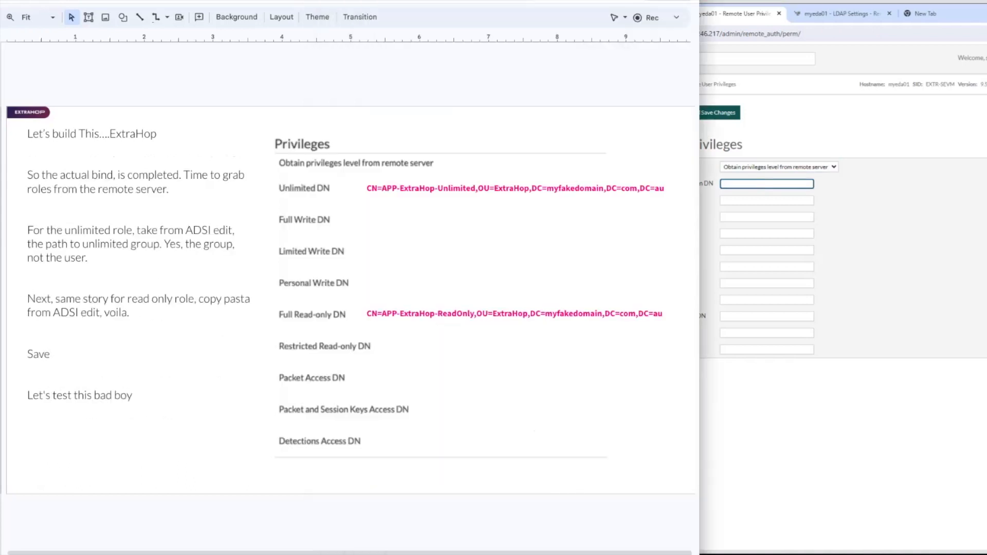
- Check the slides for the Unlimited DN format and the APP-ExtraHop-Unlimited group's place in the directory diagram
{"action": "left_click", "coordinate": [504, 188]}
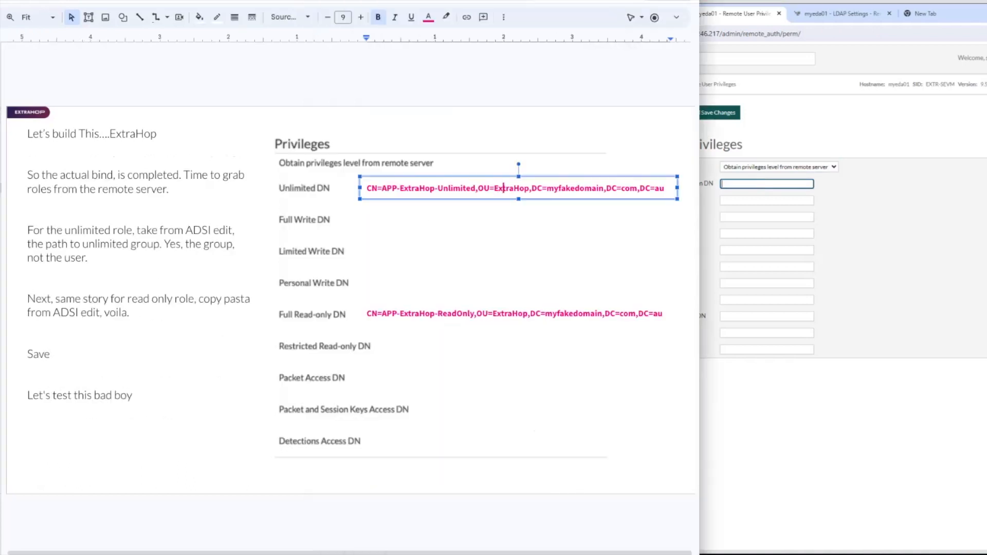
{"action": "key", "text": "Page_Up"}
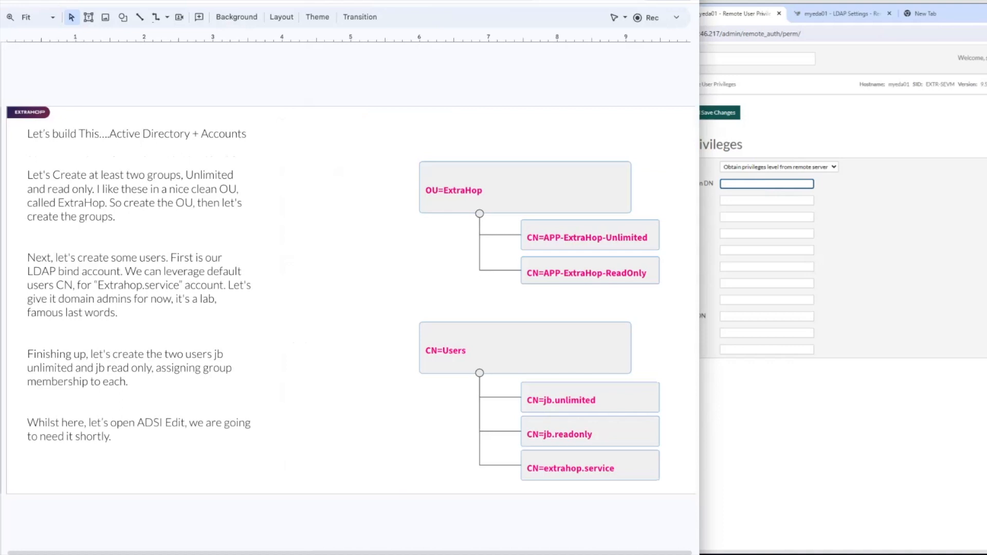
{"action": "left_click", "coordinate": [646, 240]}
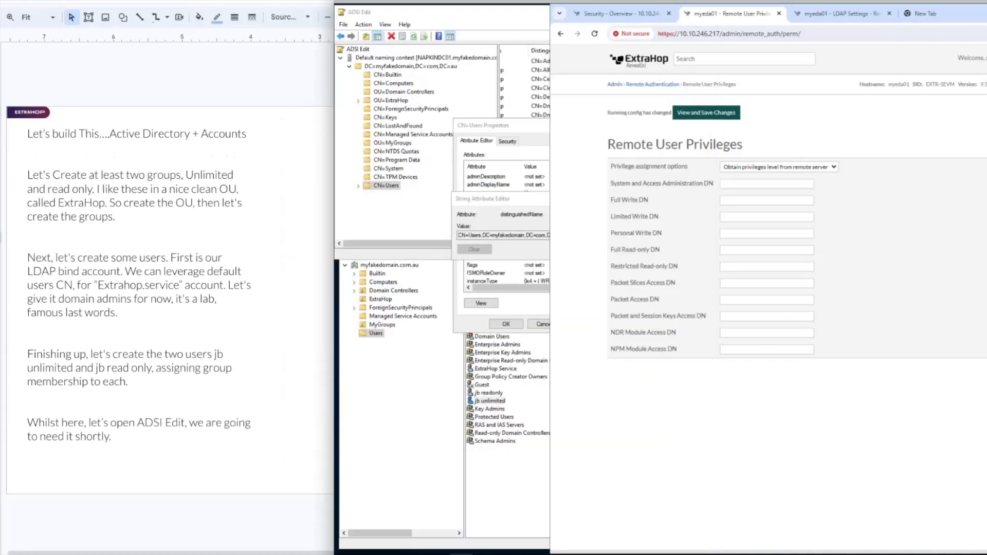
- Close the CN=Users dialogs and open the properties of the CN=APP-ExtraHop-Unlimited group in OU=ExtraHop
{"action": "left_click", "coordinate": [516, 199]}
{"action": "left_click", "coordinate": [620, 250]}
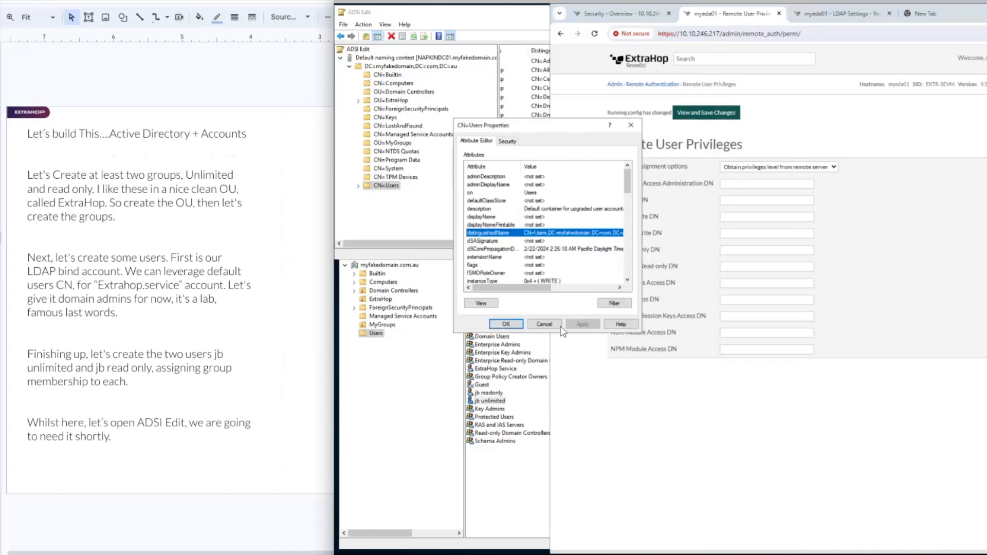
{"action": "left_click", "coordinate": [548, 324]}
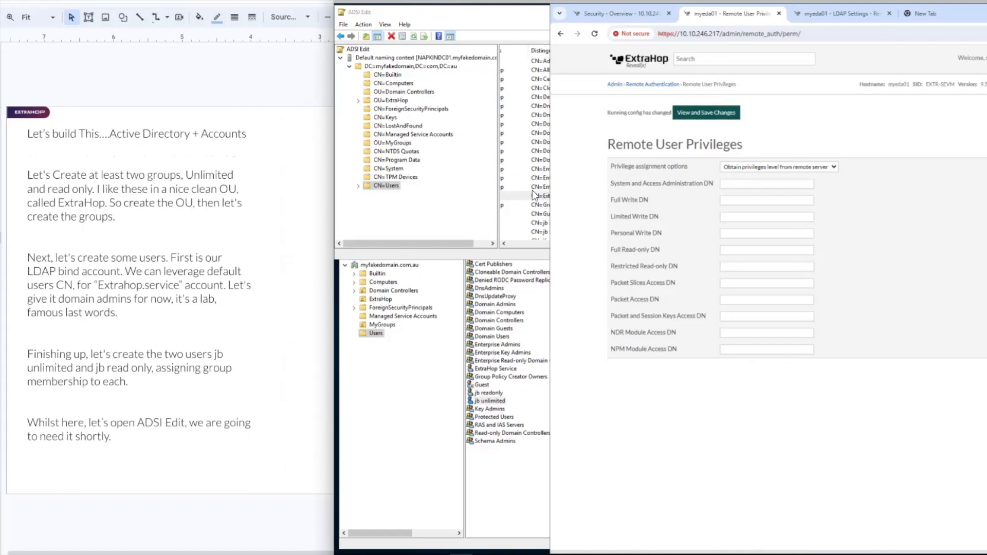
{"action": "left_click", "coordinate": [401, 97]}
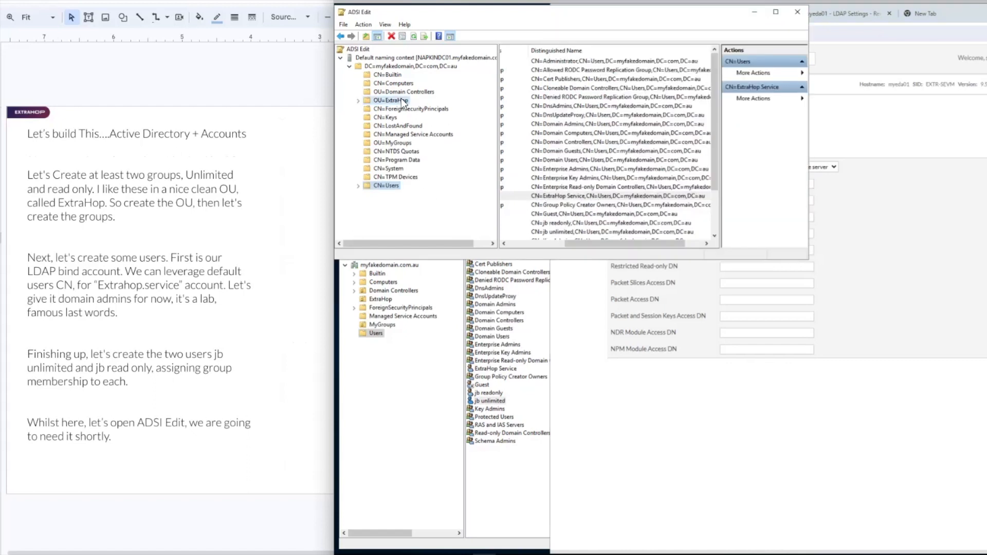
{"action": "left_click", "coordinate": [565, 61]}
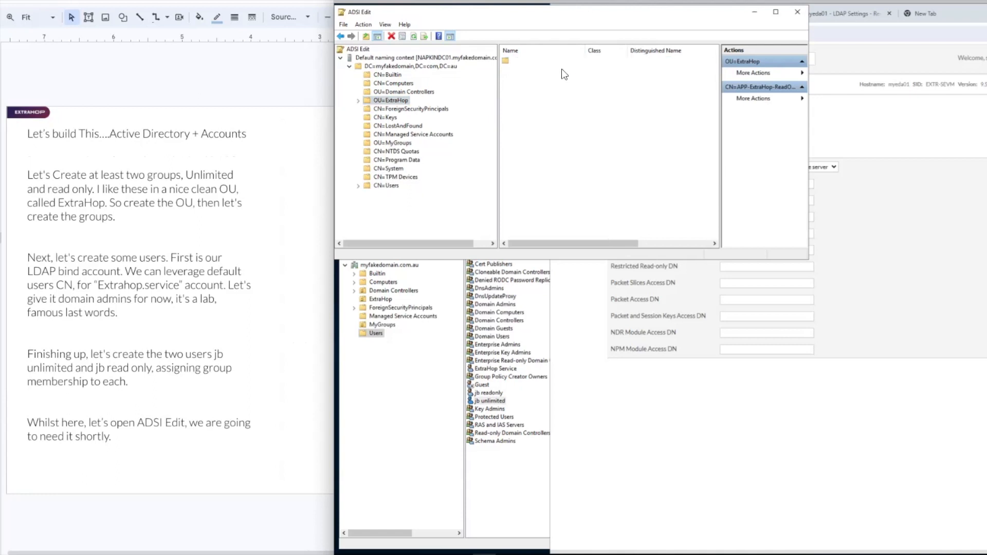
{"action": "right_click", "coordinate": [564, 71]}
{"action": "left_click", "coordinate": [591, 149]}
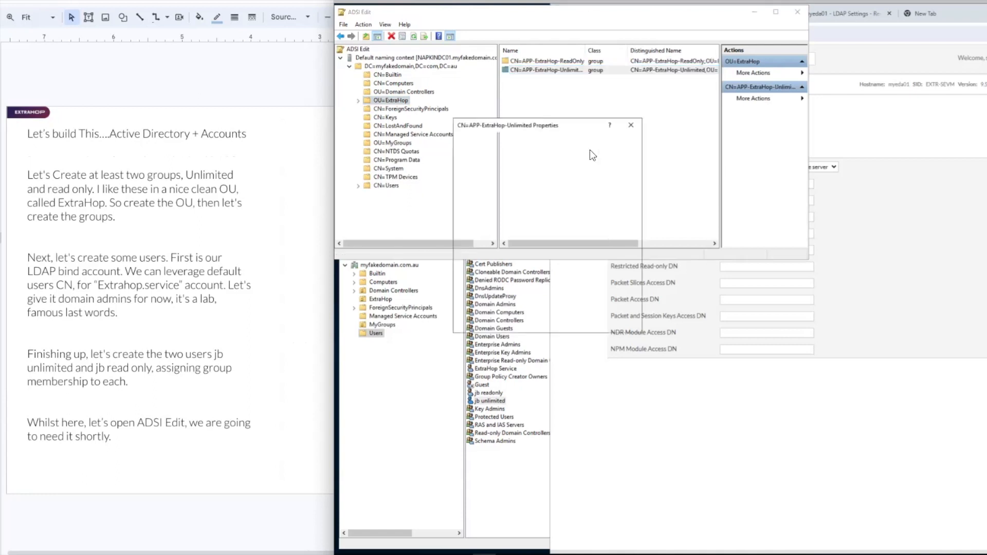
- Find the APP-ExtraHop-Unlimited group's distinguishedName attribute and copy its value
{"action": "left_click", "coordinate": [574, 259]}
{"action": "double_click", "coordinate": [573, 259]}
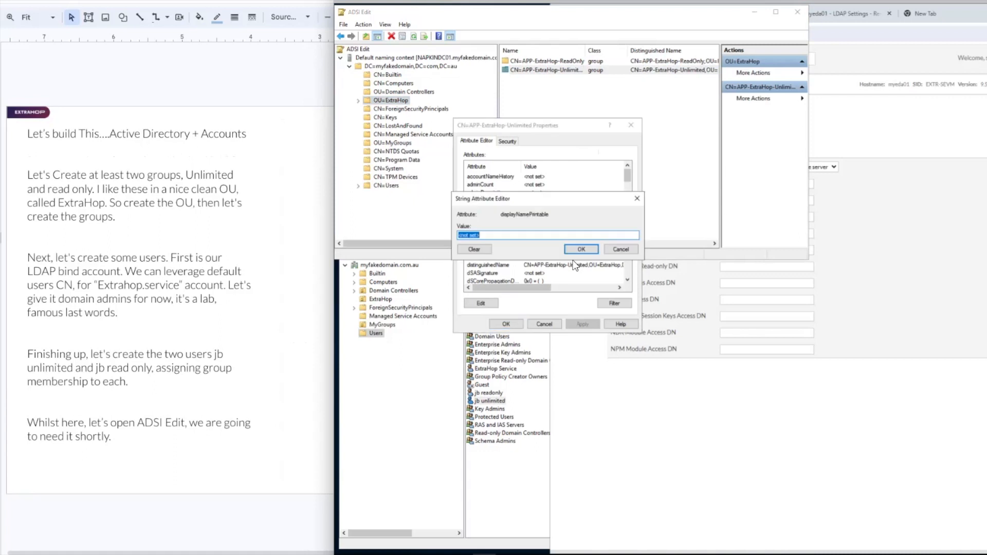
{"action": "left_click", "coordinate": [621, 249]}
{"action": "double_click", "coordinate": [514, 265]}
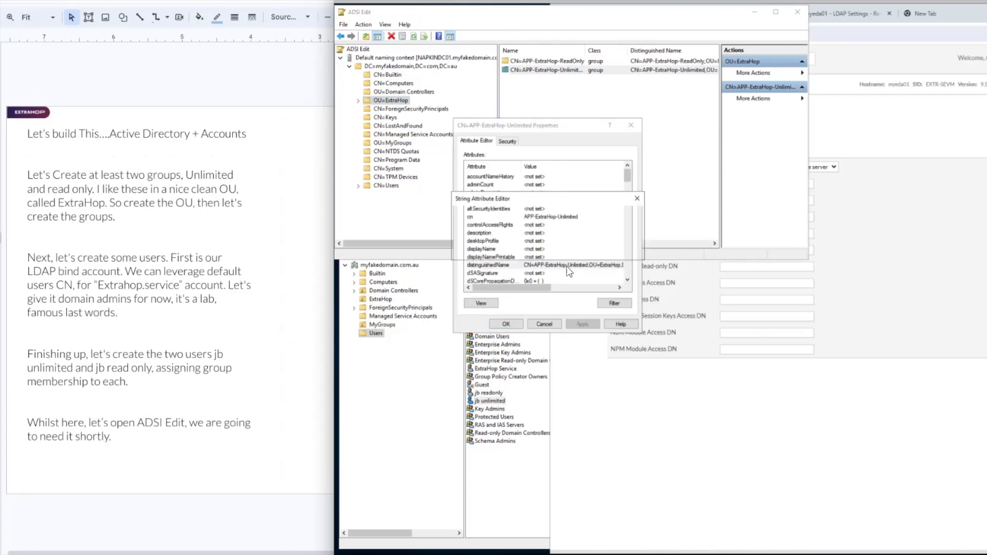
{"action": "right_click", "coordinate": [552, 234]}
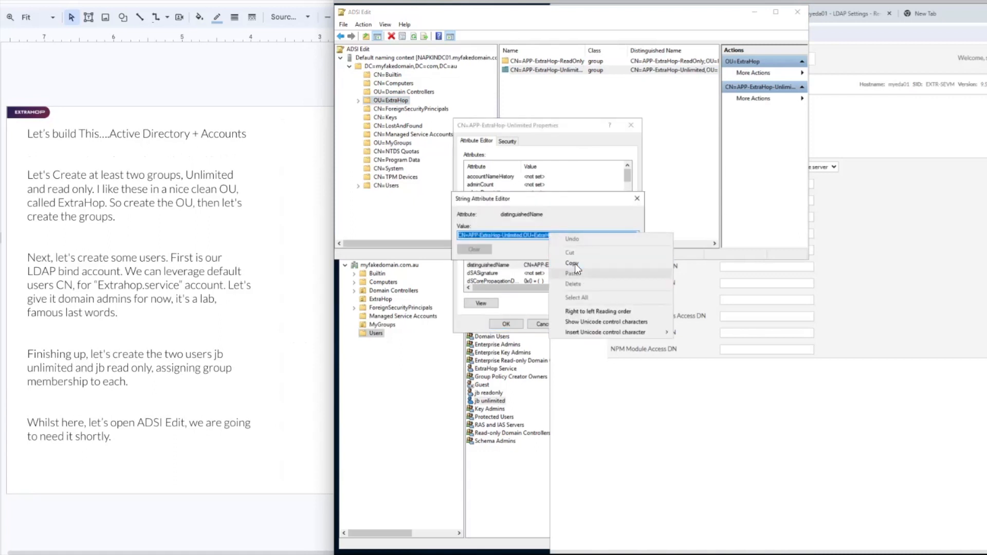
{"action": "left_click", "coordinate": [575, 263]}
- Paste the copied group name as the System and Access Administration DN and close the Unlimited group's dialogs in ADSI Edit
{"action": "left_click", "coordinate": [840, 331]}
{"action": "left_click", "coordinate": [751, 184]}
{"action": "right_click", "coordinate": [750, 187]}
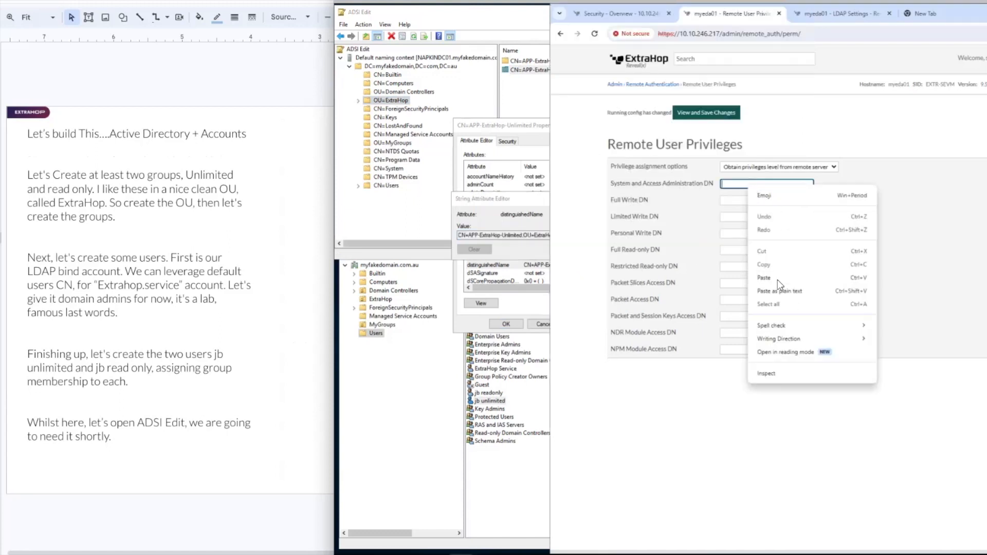
{"action": "left_click", "coordinate": [772, 277]}
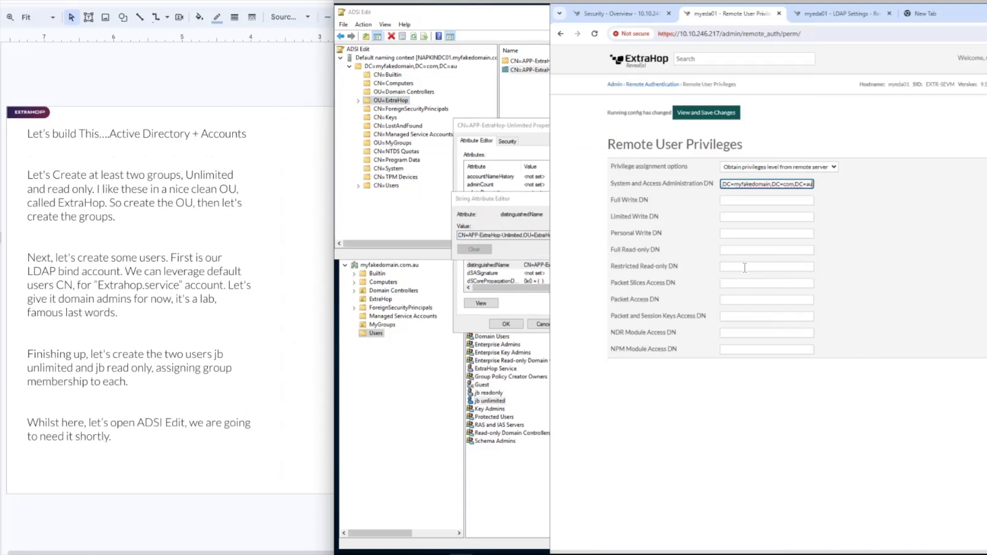
{"action": "left_click", "coordinate": [509, 256]}
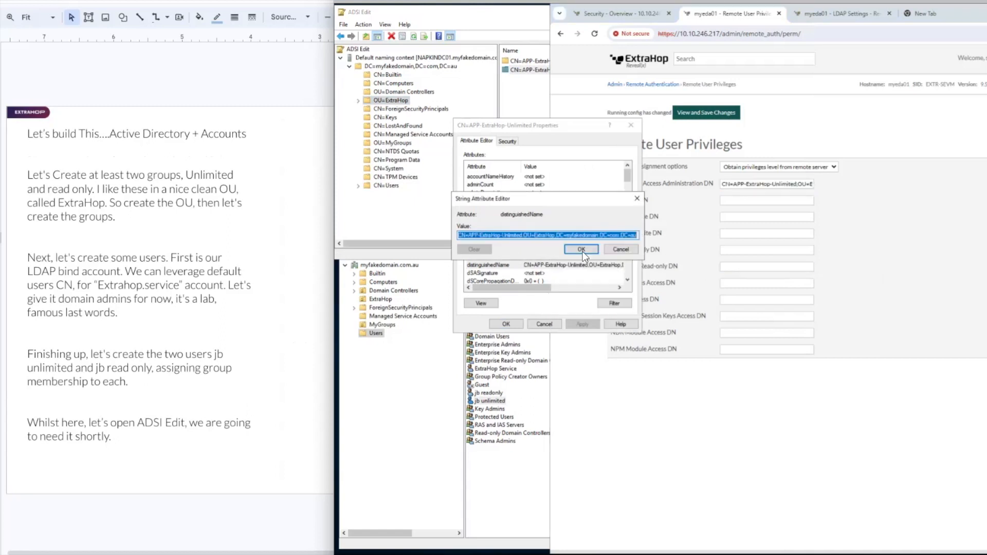
{"action": "left_click", "coordinate": [619, 249]}
{"action": "left_click", "coordinate": [544, 324]}
- Check the ReadOnly group in the slide's directory diagram and open the properties of CN=APP-ExtraHop-ReadOnly in ADSI Edit
{"action": "left_click", "coordinate": [767, 267]}
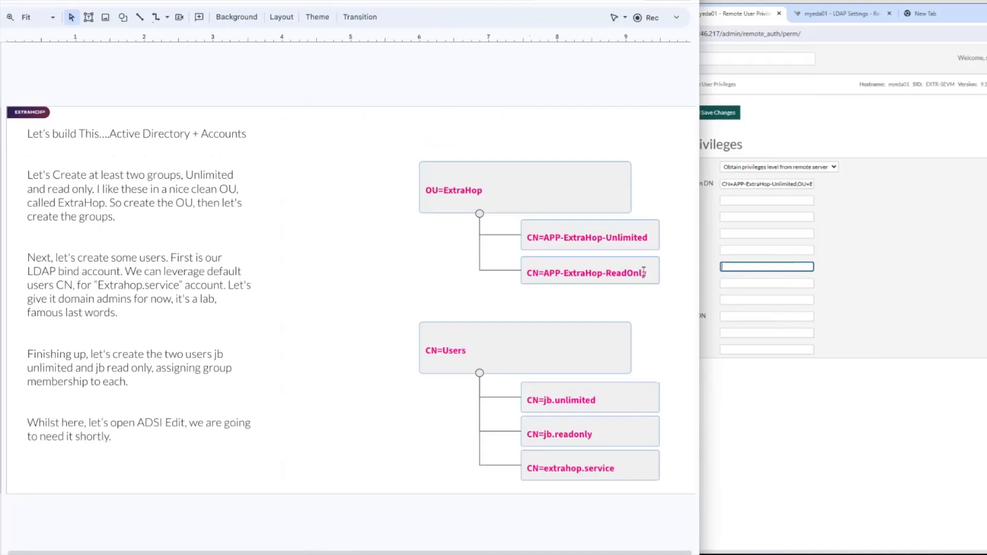
{"action": "left_click", "coordinate": [643, 273]}
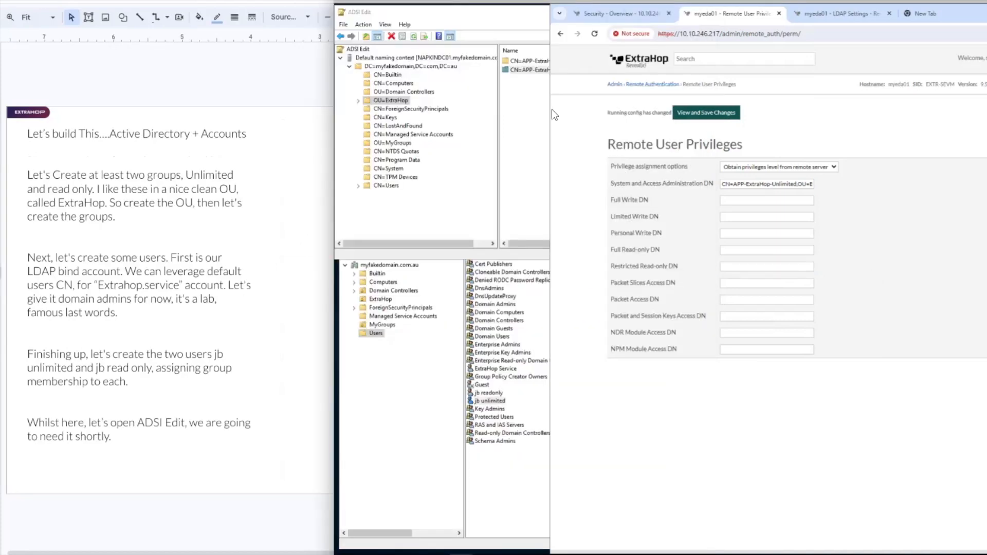
{"action": "left_click", "coordinate": [523, 104]}
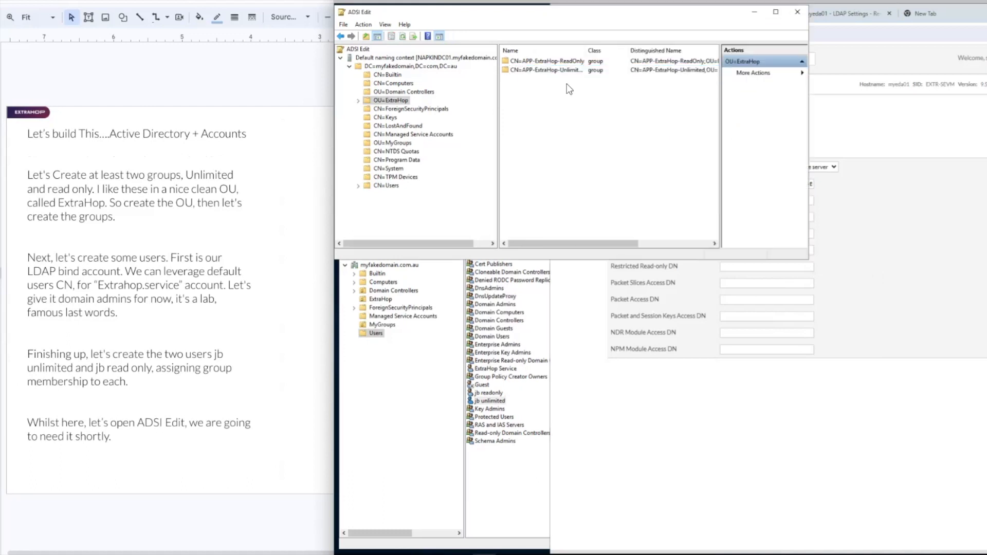
{"action": "left_click", "coordinate": [561, 60]}
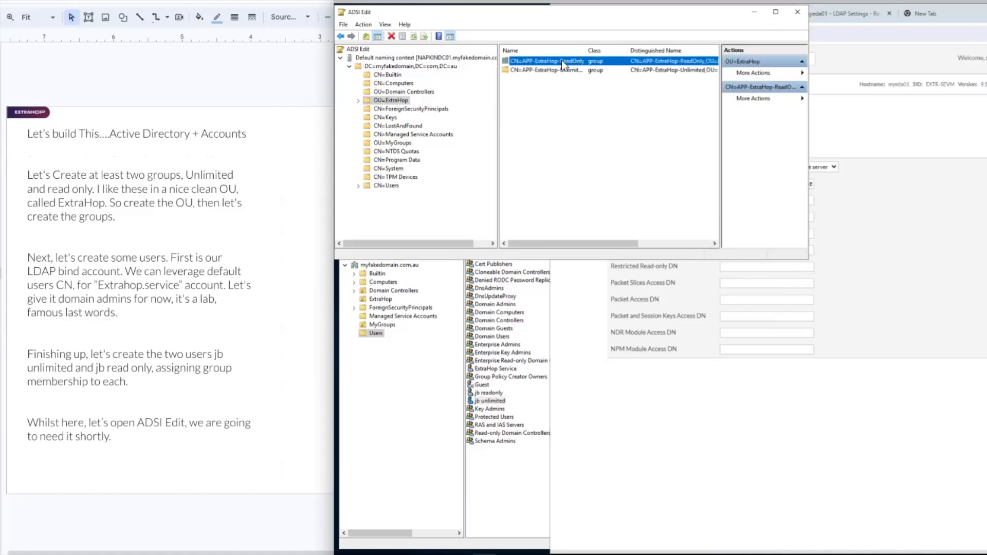
{"action": "right_click", "coordinate": [561, 60]}
{"action": "left_click", "coordinate": [589, 140]}
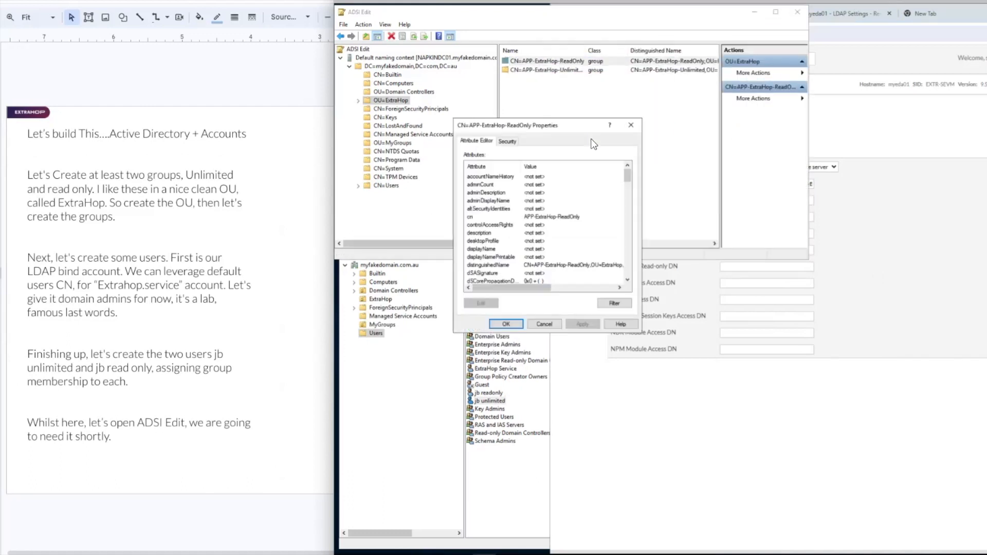
- Copy the distinguishedName value of the APP-ExtraHop-ReadOnly group
{"action": "double_click", "coordinate": [567, 261]}
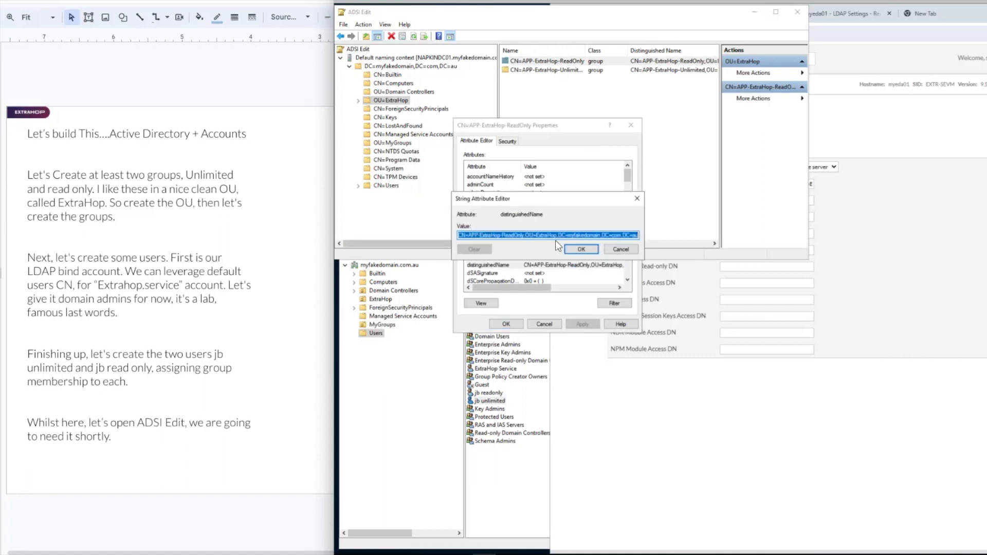
{"action": "right_click", "coordinate": [554, 235]}
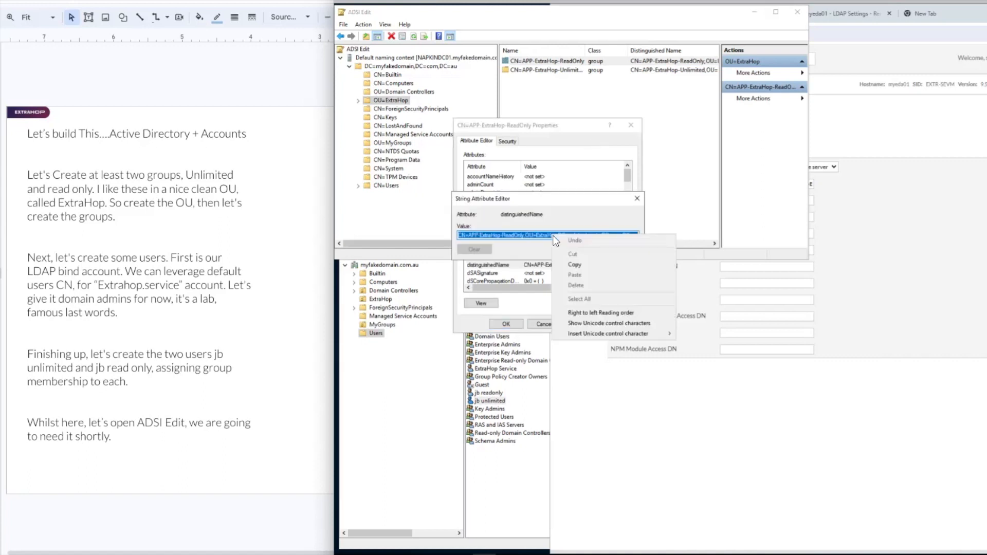
{"action": "left_click", "coordinate": [574, 265]}
- Paste the copied ReadOnly group name as the Restricted Read-only DN in the sensor's Remote User Privileges and save the settings
{"action": "left_click", "coordinate": [858, 278]}
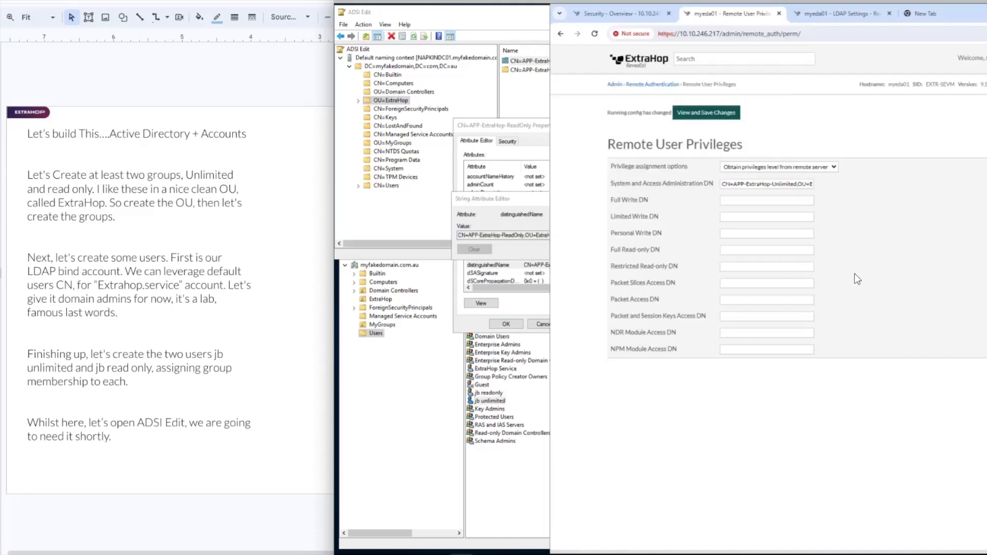
{"action": "left_click", "coordinate": [739, 270]}
{"action": "right_click", "coordinate": [736, 269]}
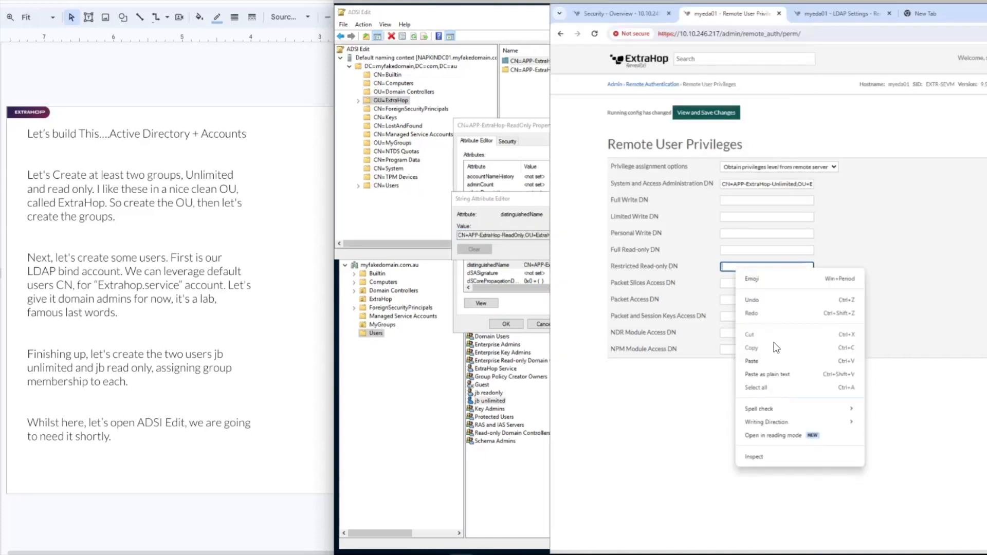
{"action": "left_click", "coordinate": [772, 362]}
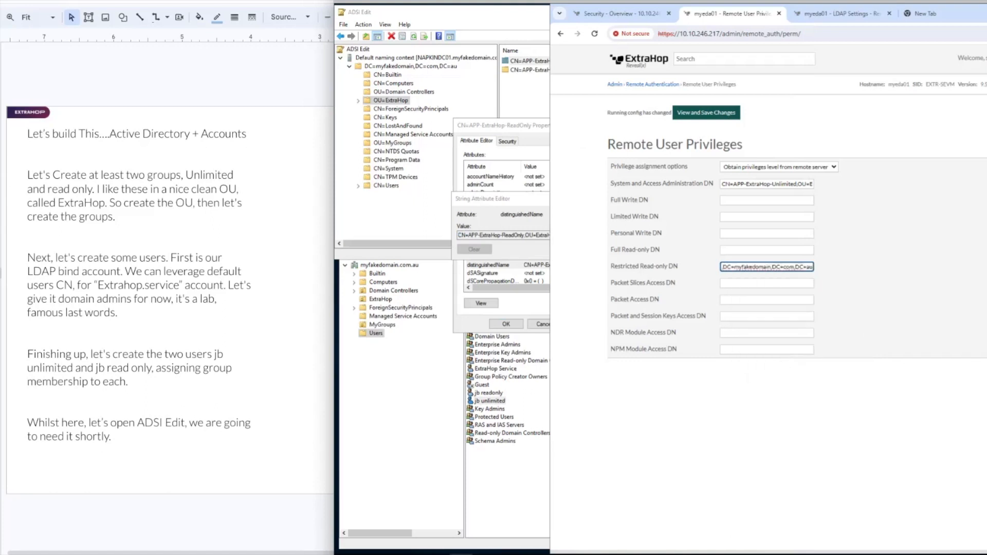
{"action": "key", "text": "Return"}
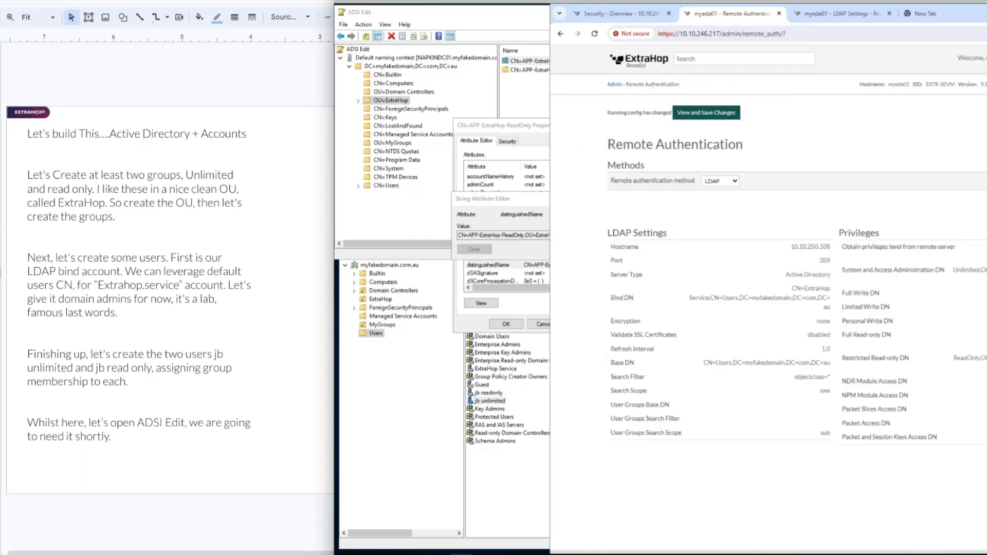
- Review and save the changed running config, and return to the main Admin page
{"action": "left_click", "coordinate": [717, 114]}
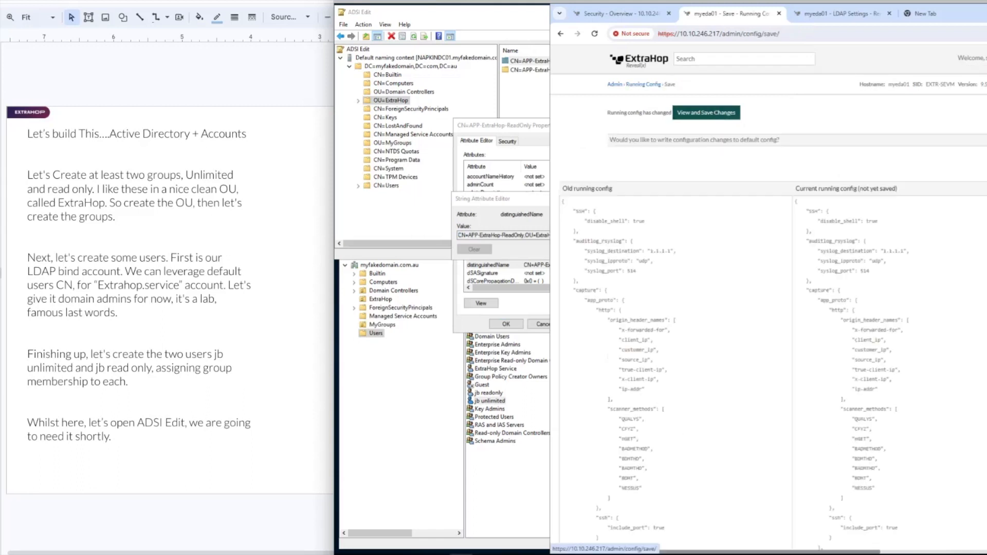
{"action": "left_click", "coordinate": [985, 140]}
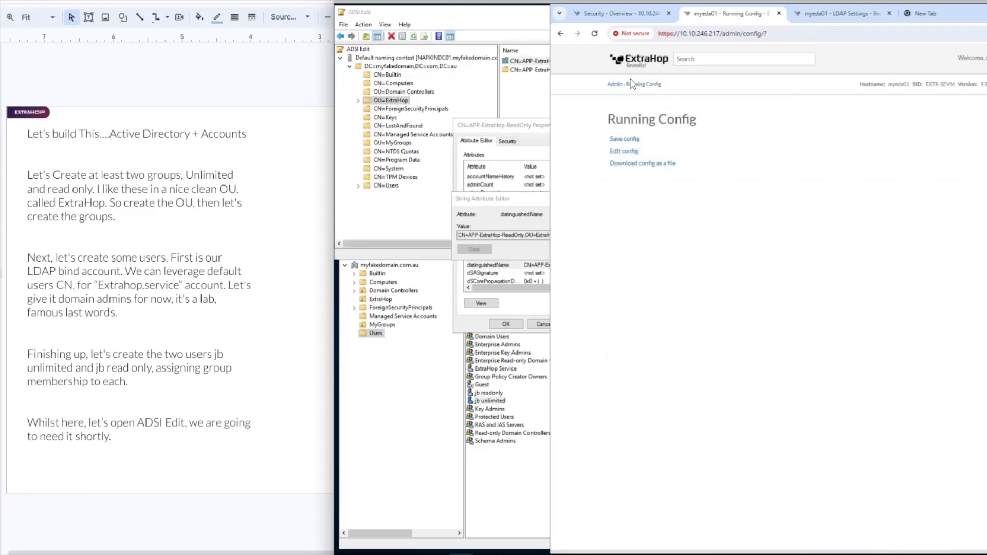
{"action": "left_click", "coordinate": [616, 83]}
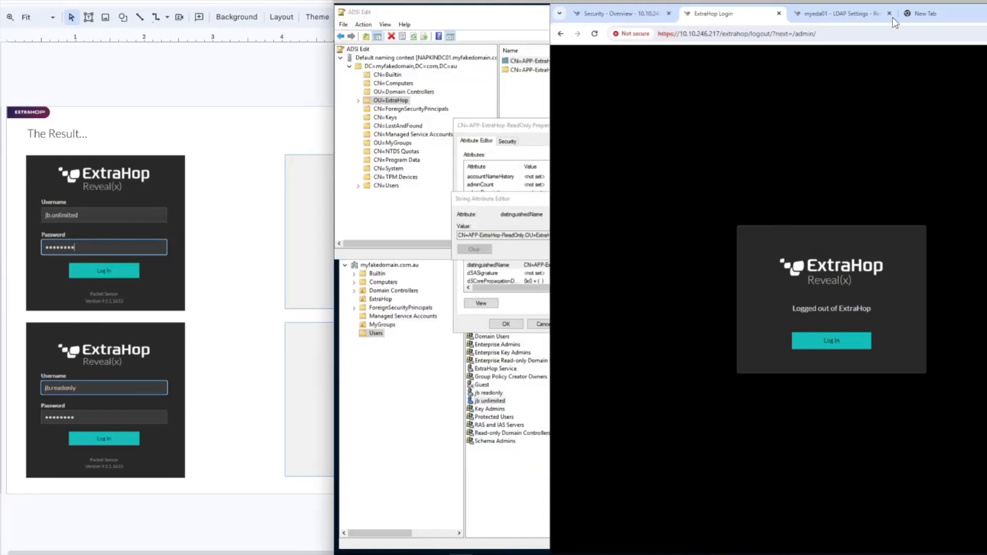
- Log in to the Admin page with the unlimited test user's username and password
{"action": "left_click", "coordinate": [832, 342]}
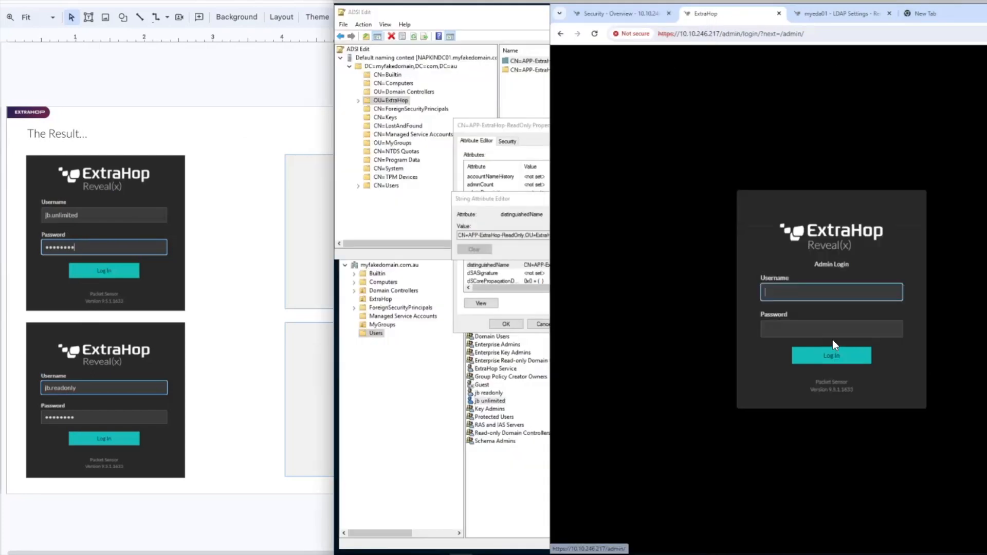
{"action": "left_click", "coordinate": [832, 294]}
{"action": "type", "text": "joh"}
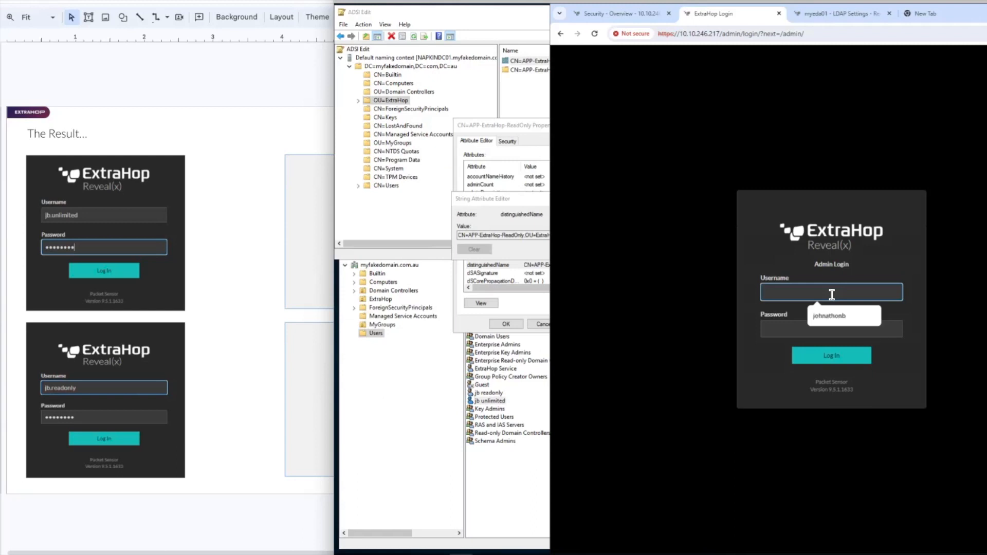
{"action": "key", "text": "BackSpace"}
{"action": "key", "text": "BackSpace"}
{"action": "type", "text": "b.a"}
{"action": "key", "text": "BackSpace"}
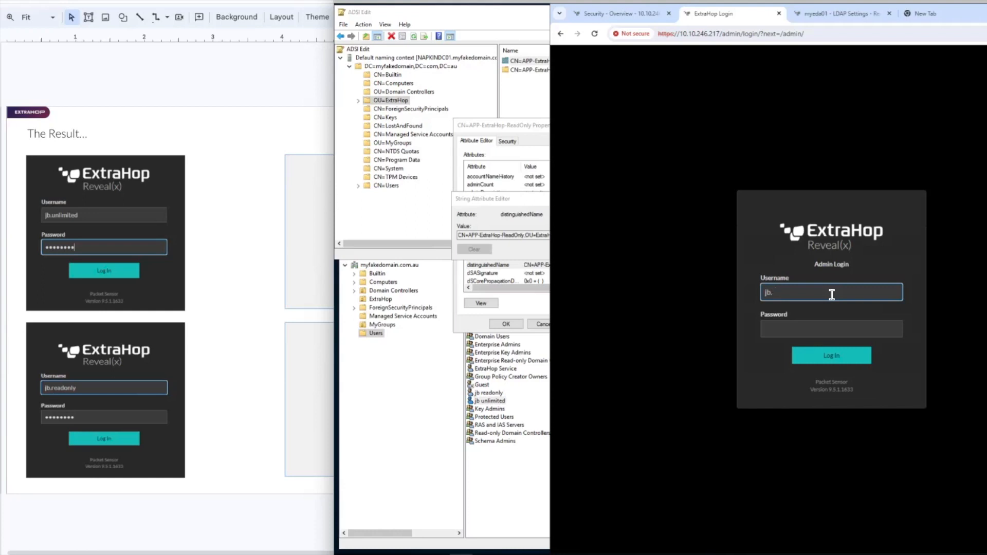
{"action": "type", "text": "unlimited"}
{"action": "key", "text": "Tab"}
{"action": "type", "text": "*********"}
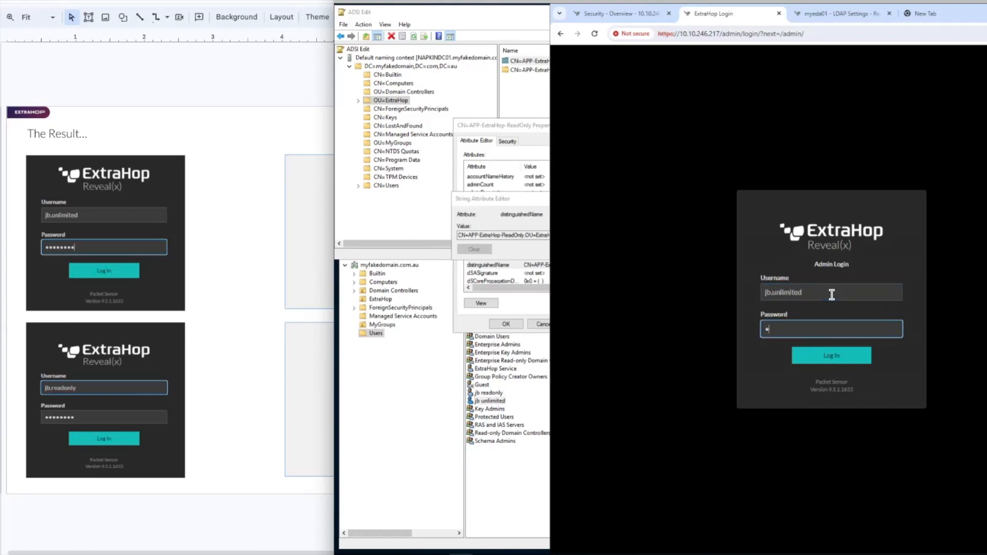
{"action": "left_click", "coordinate": [835, 354]}
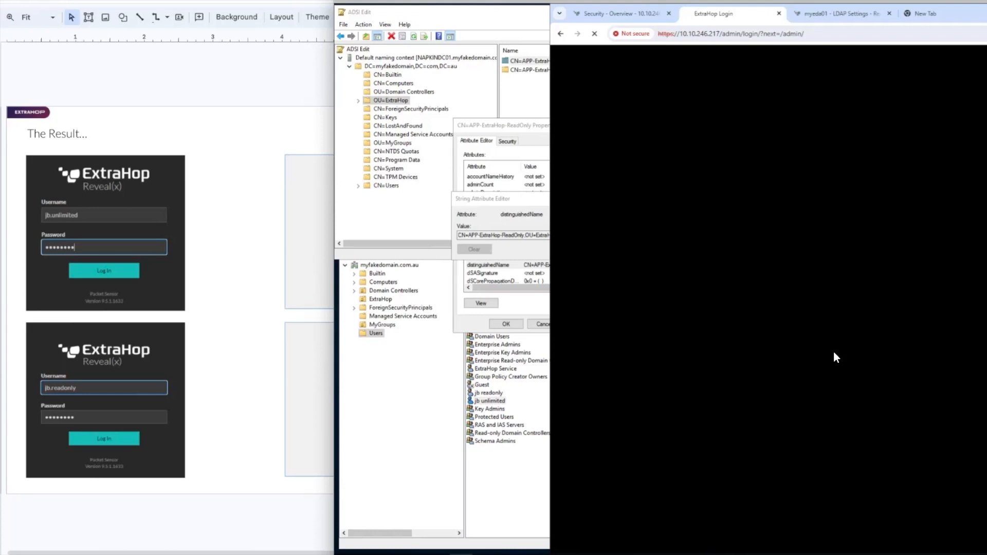
- Check the signed-in account name and its authentication type in the Users list, and log out of the unlimited account
{"action": "left_click_drag", "start_coordinate": [986, 59], "coordinate": [935, 58]}
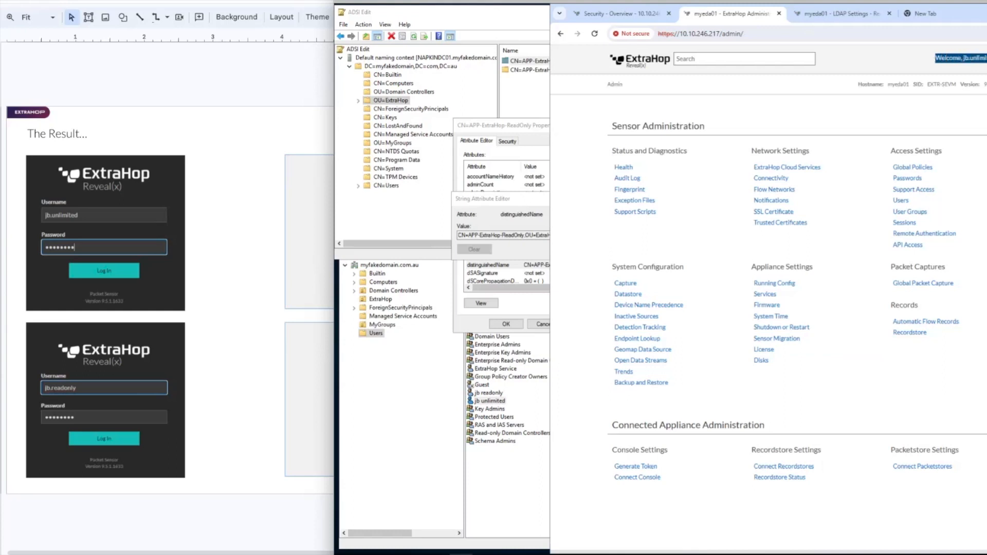
{"action": "left_click", "coordinate": [899, 201]}
{"action": "double_click", "coordinate": [693, 187]}
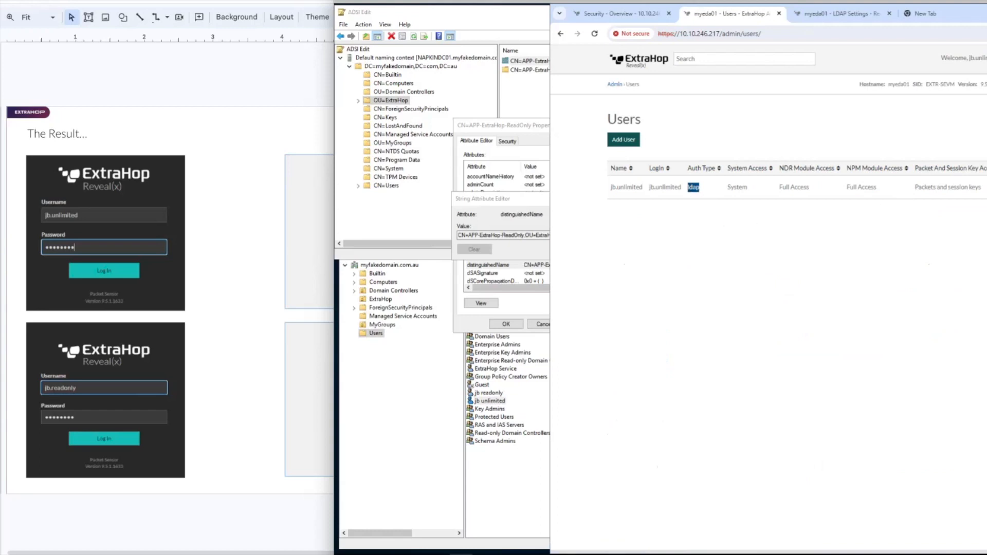
{"action": "left_click", "coordinate": [986, 58]}
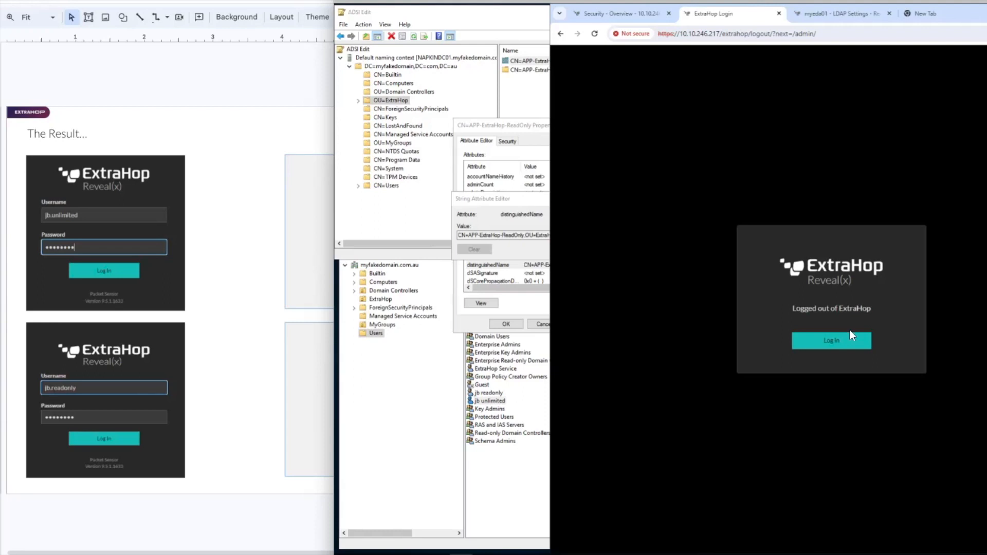
- Try to log in to the Admin page with the read-only test user's username and password
{"action": "left_click", "coordinate": [838, 341]}
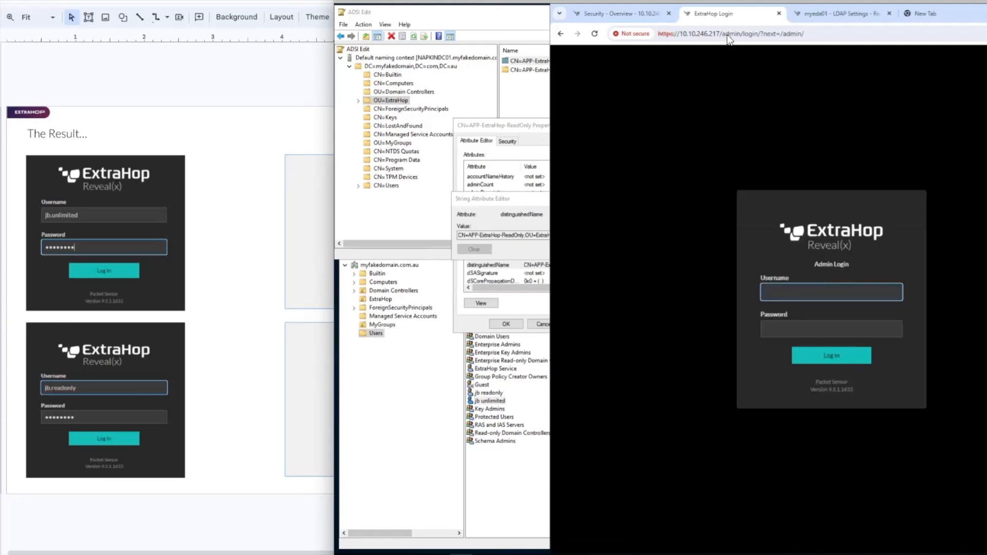
{"action": "left_click_drag", "start_coordinate": [723, 36], "coordinate": [739, 37]}
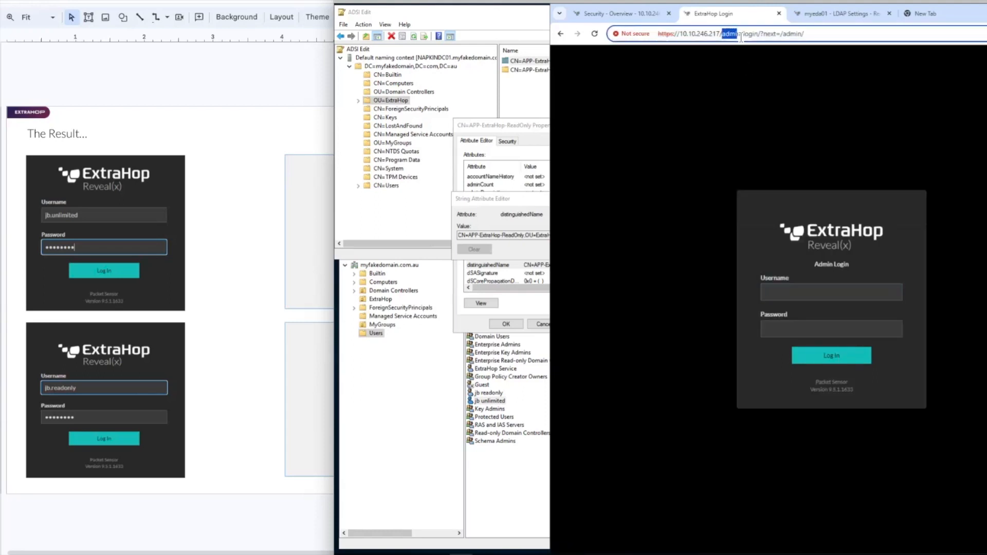
{"action": "left_click", "coordinate": [810, 295]}
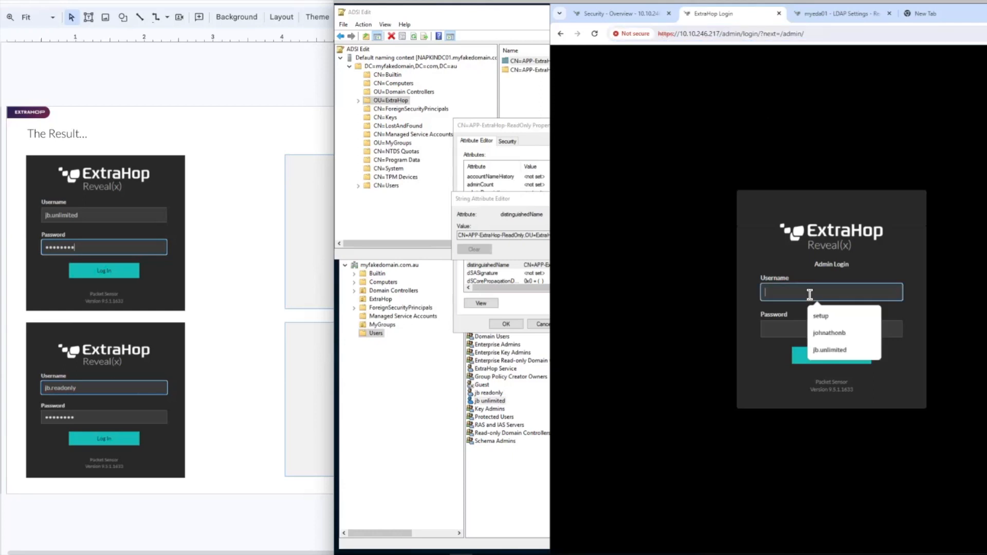
{"action": "type", "text": "jb."}
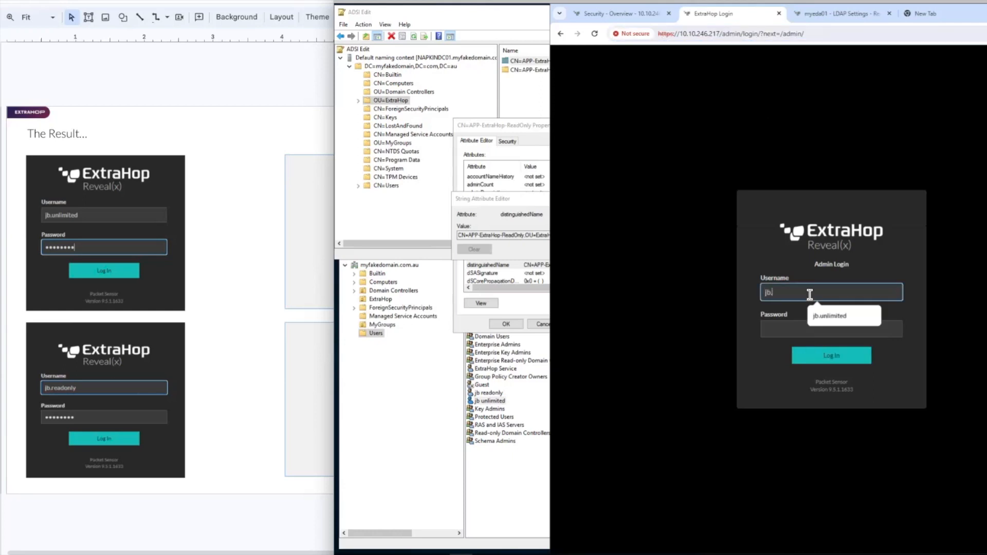
{"action": "type", "text": "readonly"}
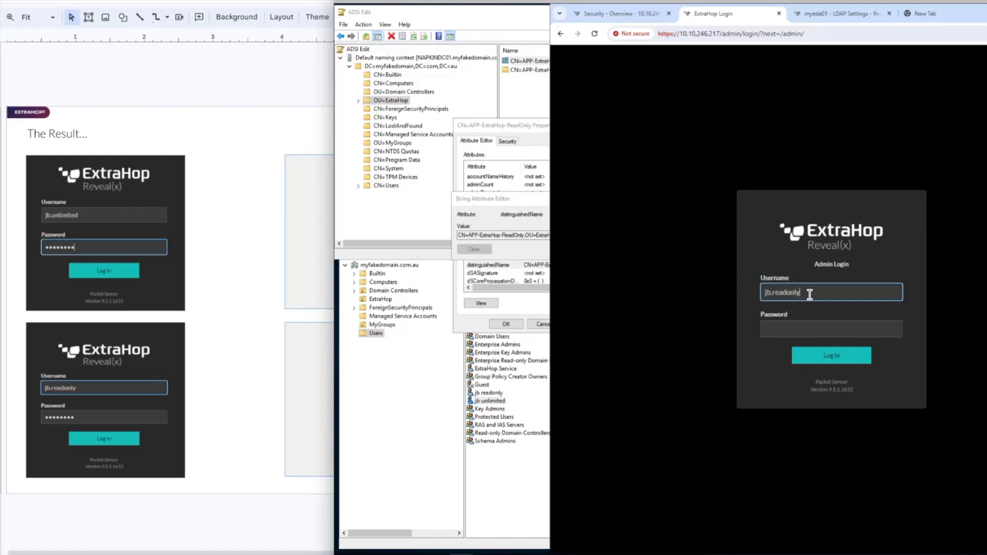
{"action": "key", "text": "Tab"}
{"action": "type", "text": "**********"}
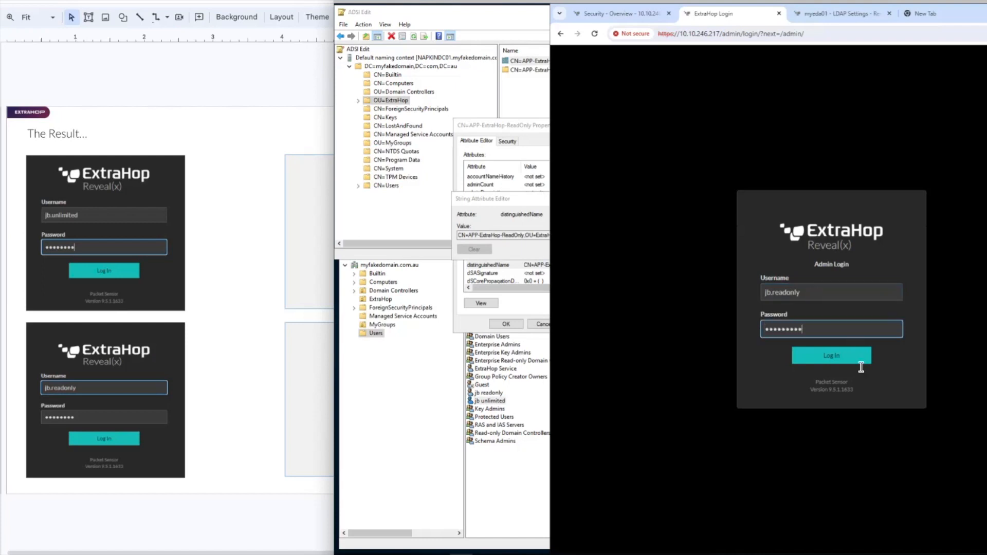
{"action": "left_click", "coordinate": [850, 356]}
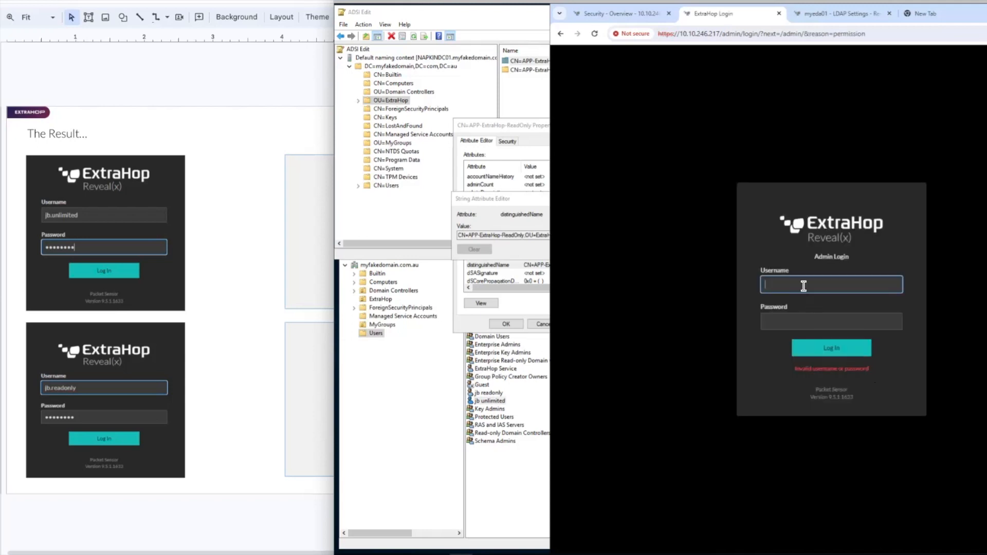
- Open the sensor's /extrahop address instead of /admin and check the read-only user's privilege level and available dashboards
{"action": "left_click", "coordinate": [724, 35]}
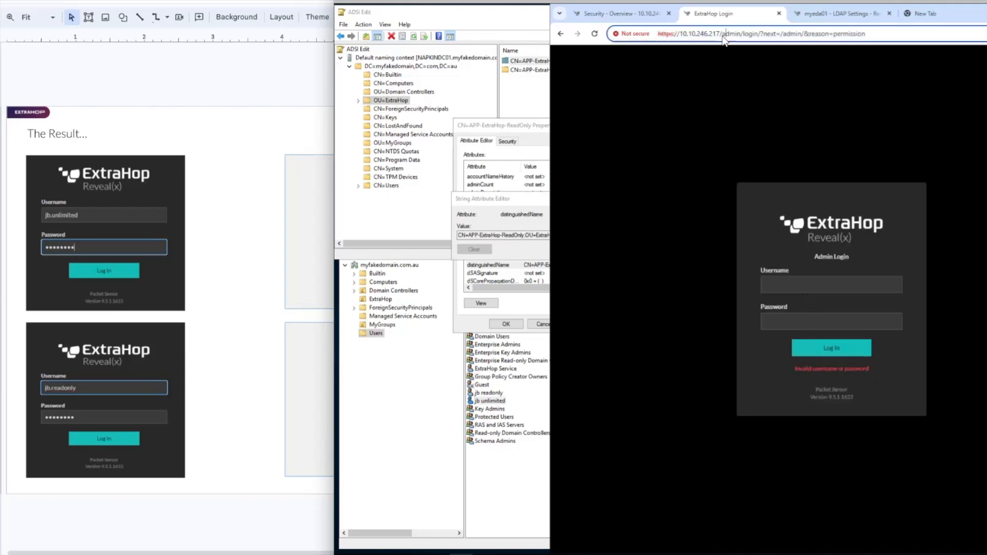
{"action": "double_click", "coordinate": [741, 35]}
{"action": "key", "text": "shift+End"}
{"action": "type", "text": "extrahop"}
{"action": "key", "text": "Return"}
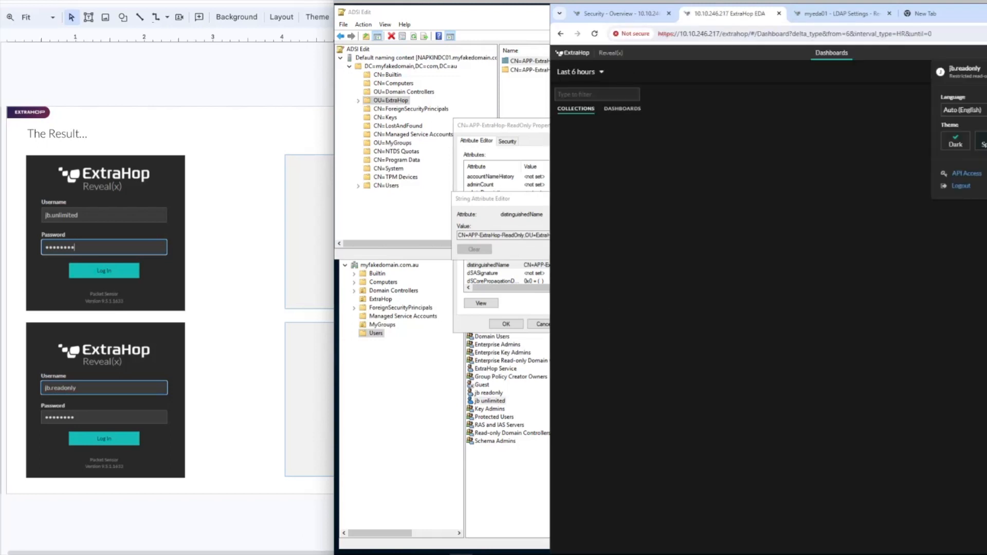
{"action": "left_click_drag", "start_coordinate": [986, 76], "coordinate": [949, 76]}
{"action": "left_click", "coordinate": [838, 54]}
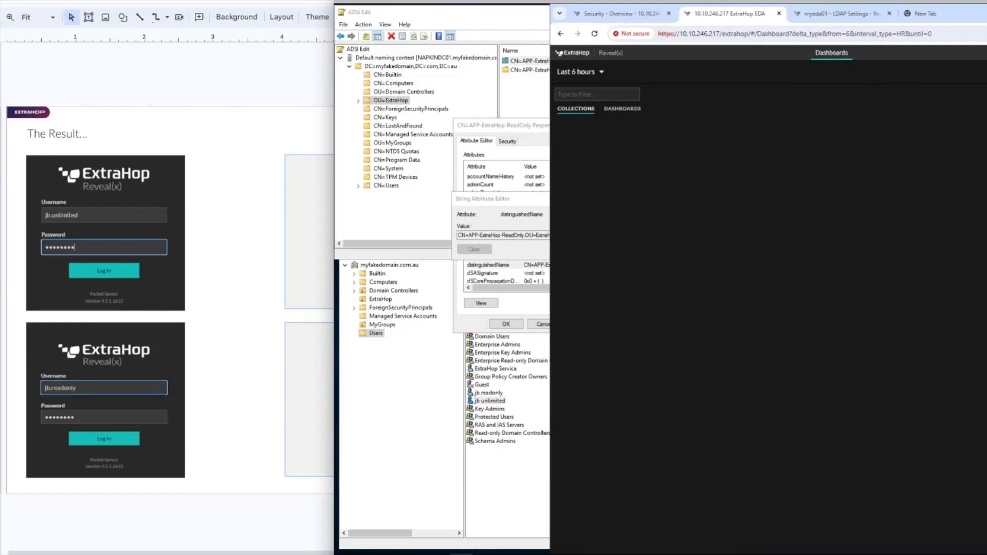
- Switch to Google Slides and review the LDAP training link, the remote-authentication documentation link and the closing slide
{"action": "key", "text": "super+Tab"}
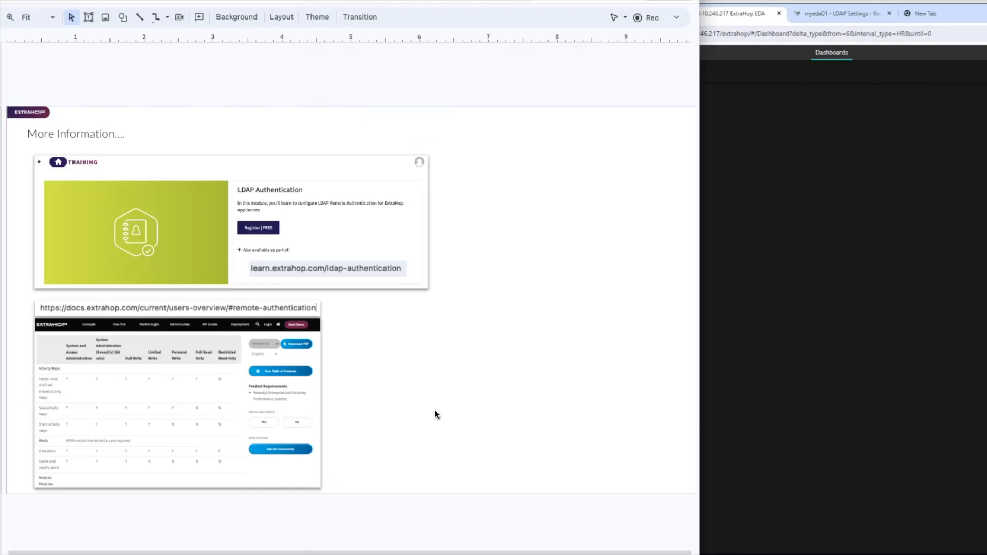
{"action": "scroll", "coordinate": [435, 414], "scroll_direction": "up", "scroll_amount": 5, "text": "ctrl"}
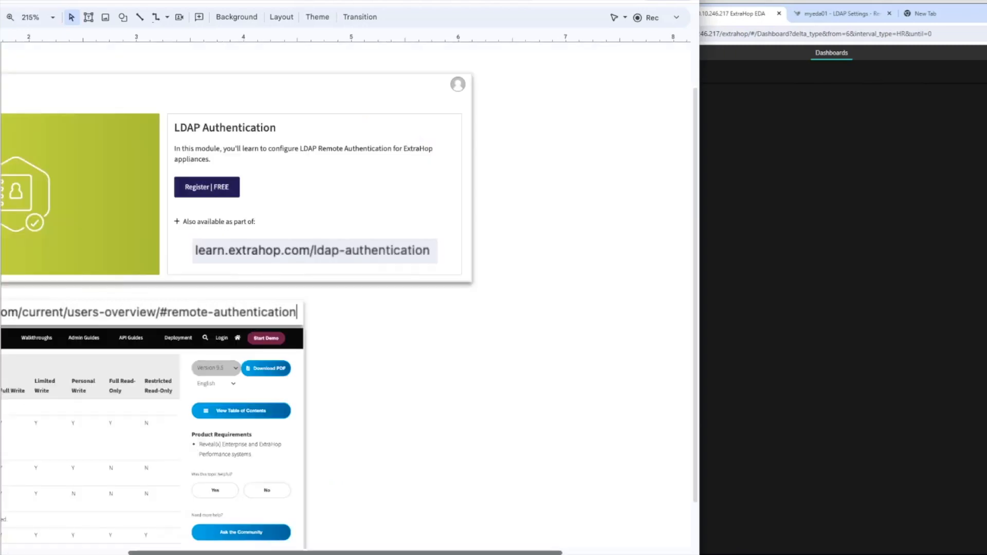
{"action": "scroll", "coordinate": [345, 293], "scroll_direction": "left", "scroll_amount": 5}
{"action": "scroll", "coordinate": [506, 413], "scroll_direction": "up", "scroll_amount": 2}
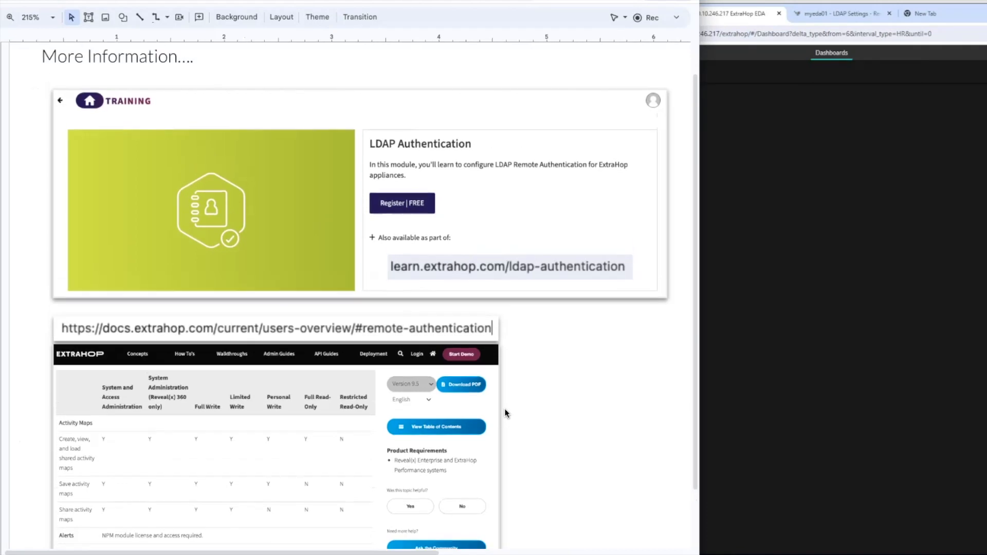
{"action": "scroll", "coordinate": [506, 413], "scroll_direction": "down", "scroll_amount": 1}
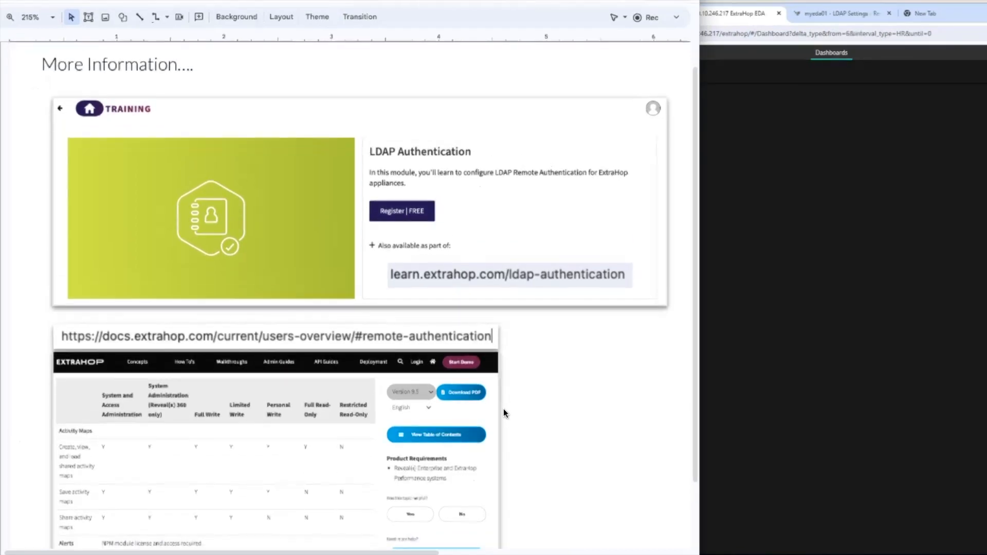
{"action": "scroll", "coordinate": [504, 409], "scroll_direction": "down", "scroll_amount": 1}
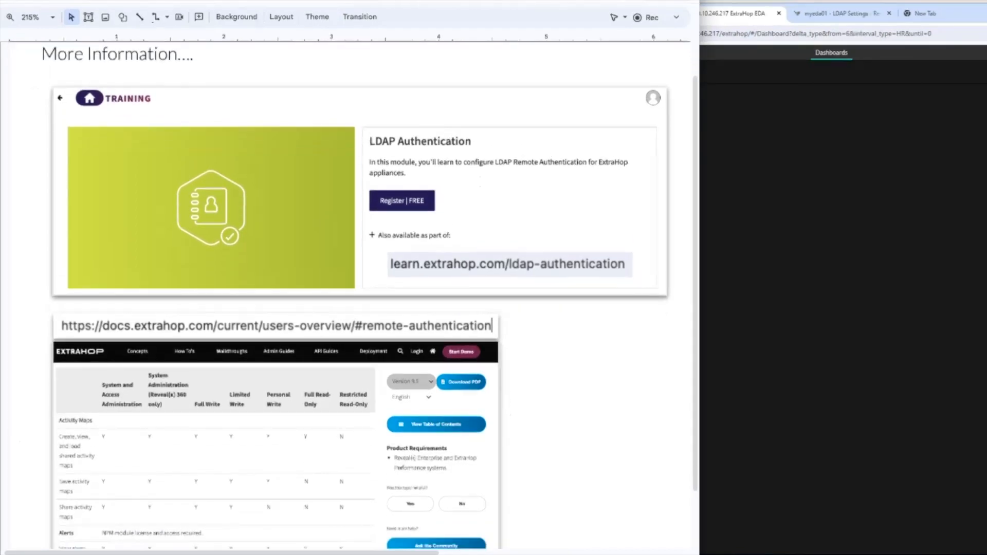
{"action": "key", "text": "Down"}
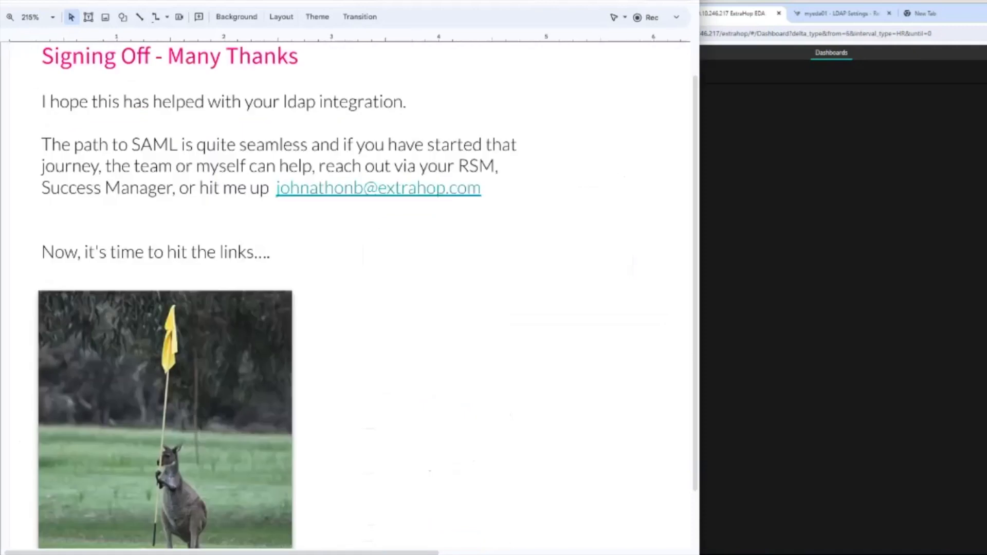
{"action": "scroll", "coordinate": [505, 412], "scroll_direction": "down", "scroll_amount": 5}
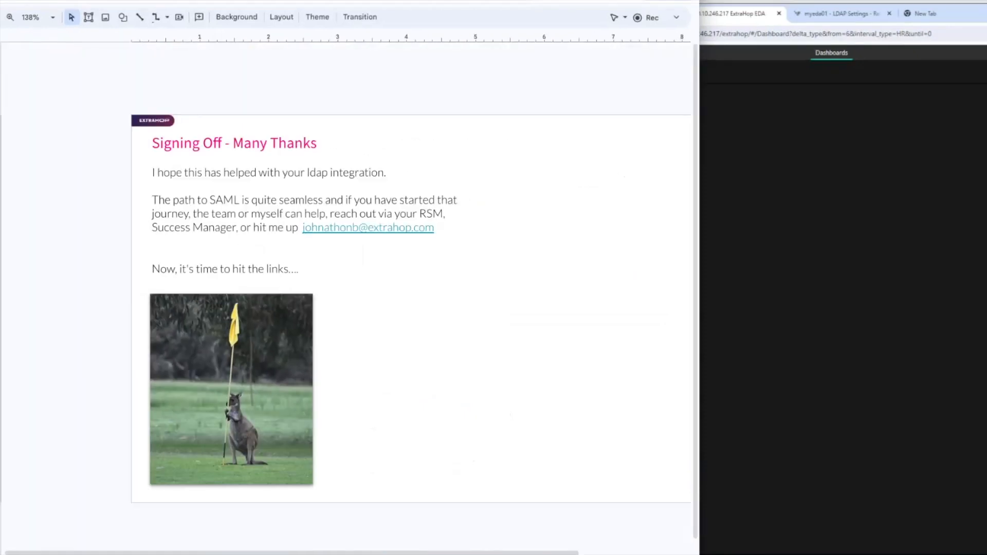
{"action": "scroll", "coordinate": [400, 326], "scroll_direction": "up", "scroll_amount": 2}
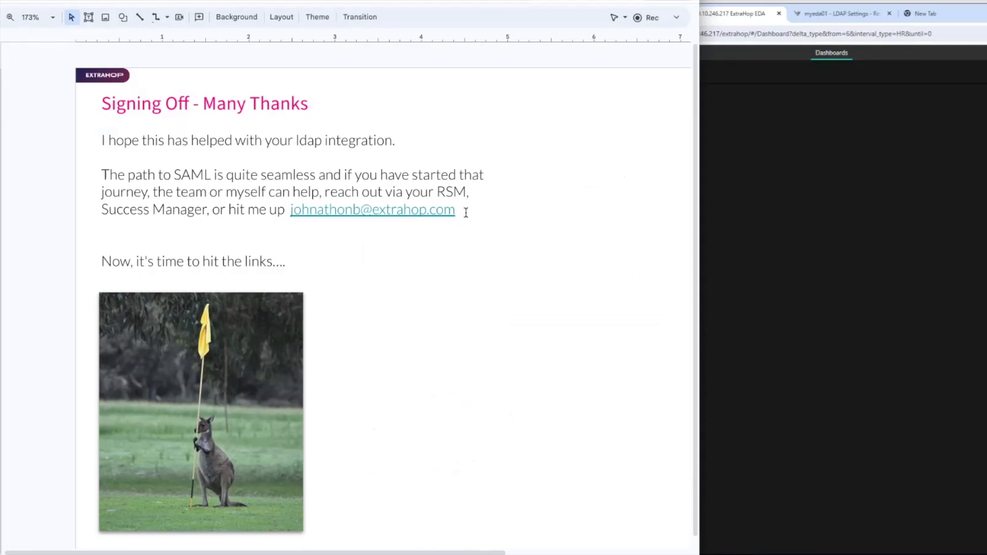